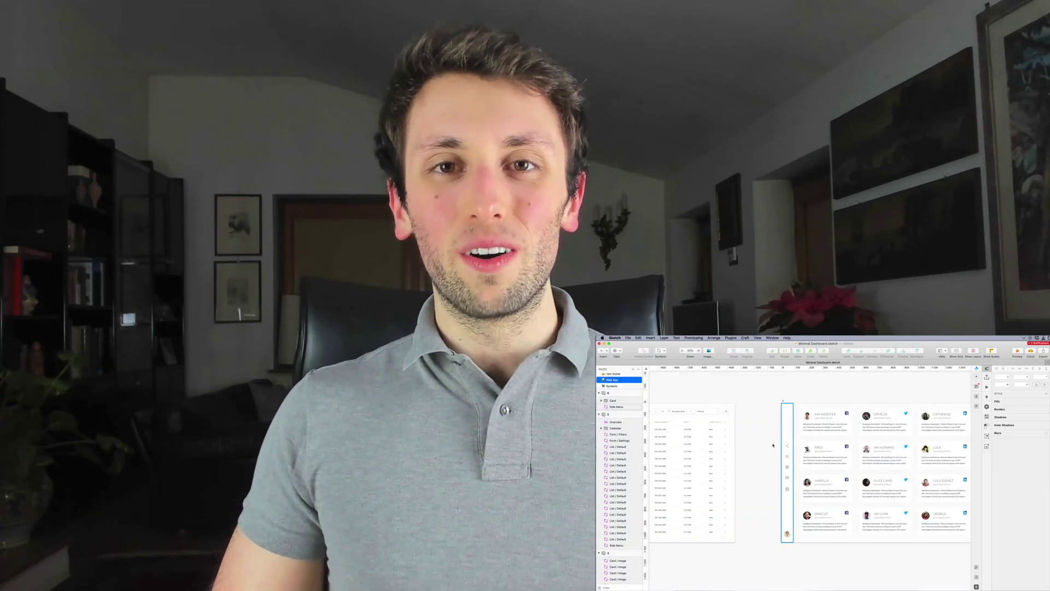
Step: Duplicate the Overview artboard to the right of the original
scroll(772, 446, "left", 15)
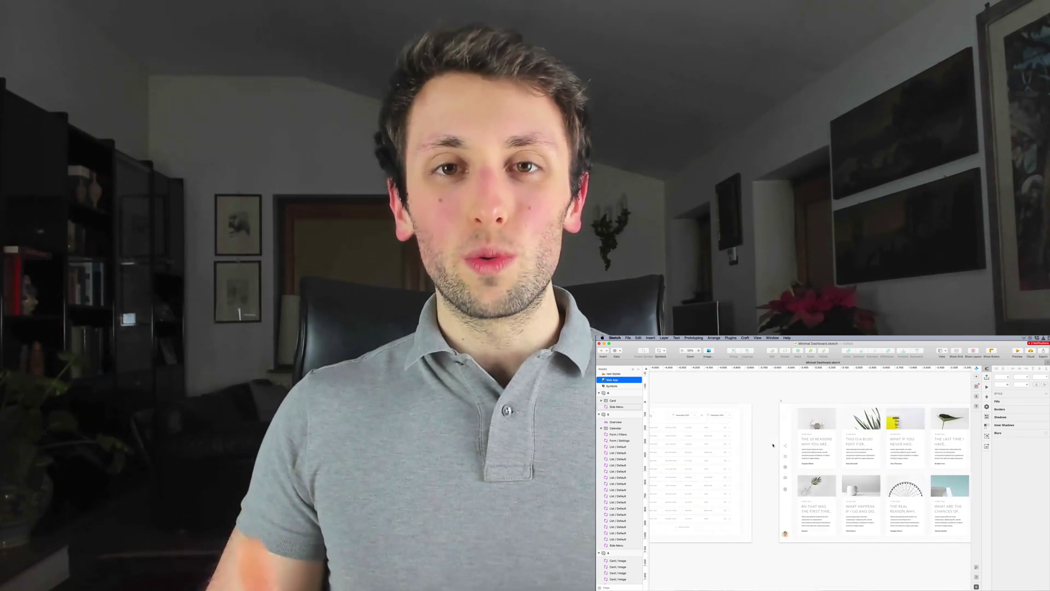
scroll(773, 445, "left", 15)
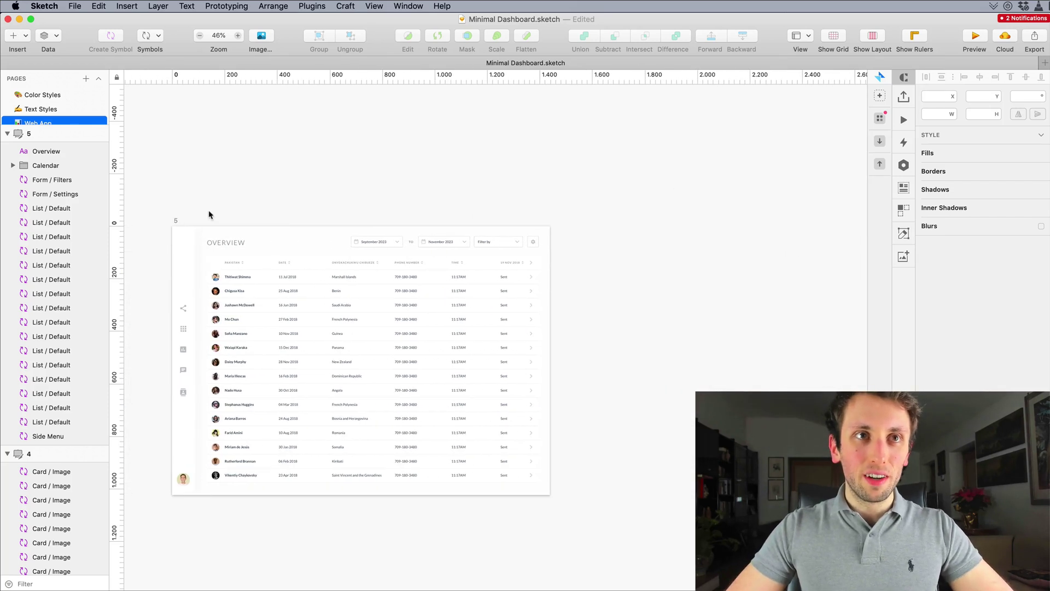
left_click(177, 222)
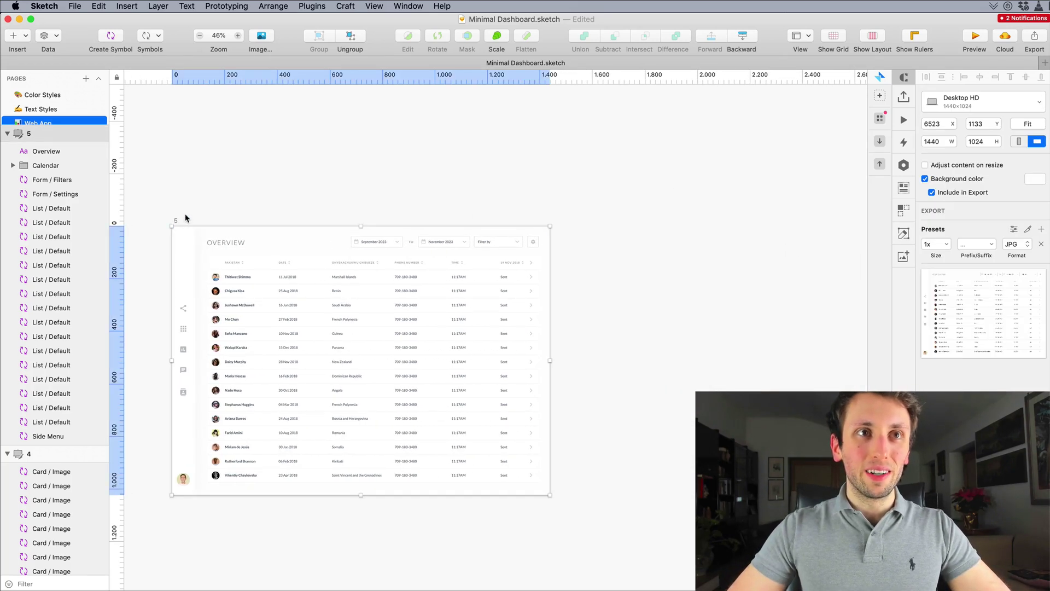
scroll(281, 236, "down", 3)
scroll(280, 237, "left", 2)
scroll(282, 236, "down", 1)
left_click_drag(314, 232, 750, 237)
scroll(583, 136, "up", 3)
key("Escape")
Step: Delete the table contents from the copy so only the side menu remains, then fit it in view
scroll(644, 239, "up", 2)
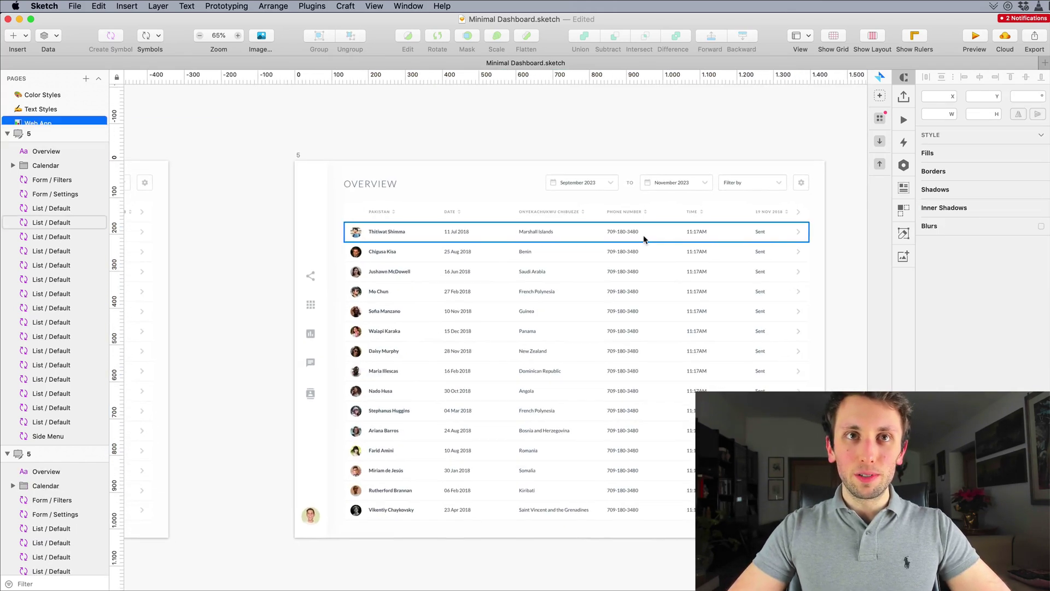
left_click_drag(345, 136, 853, 544)
key("Delete")
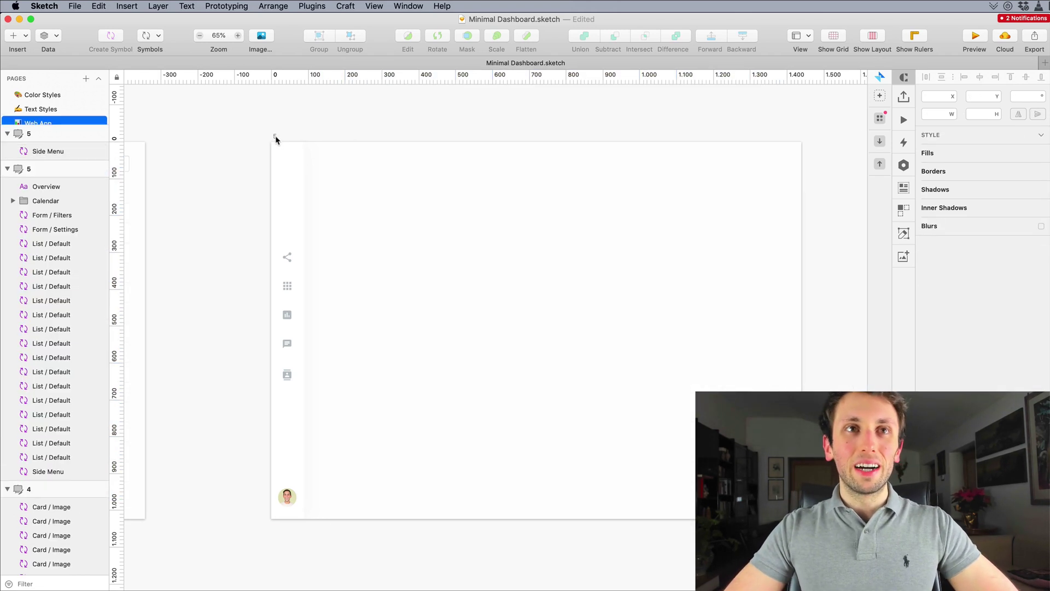
left_click(275, 137)
key("super+2")
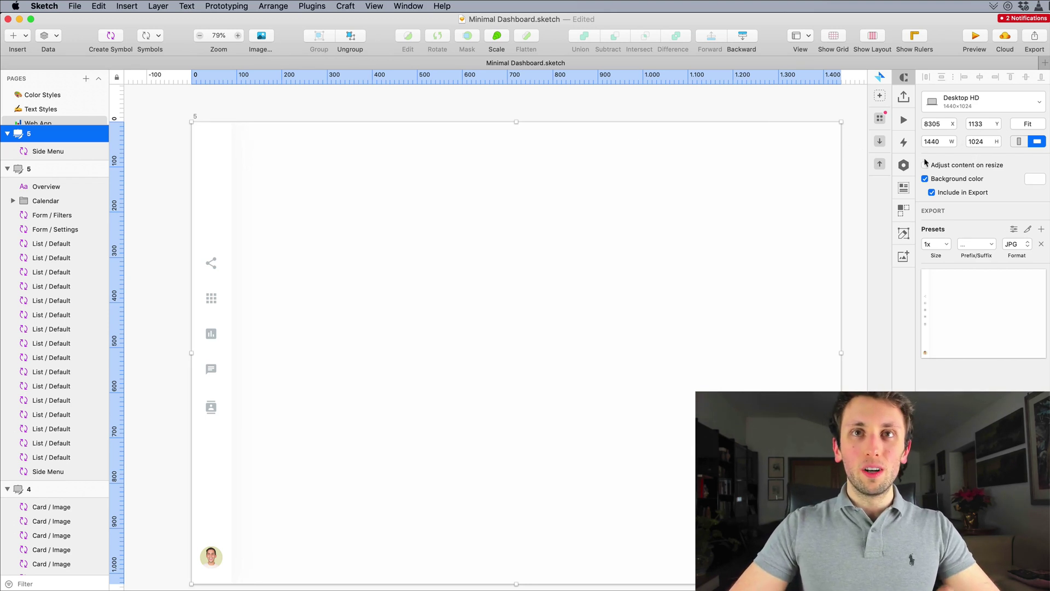
left_click(512, 116)
scroll(493, 164, "down", 2)
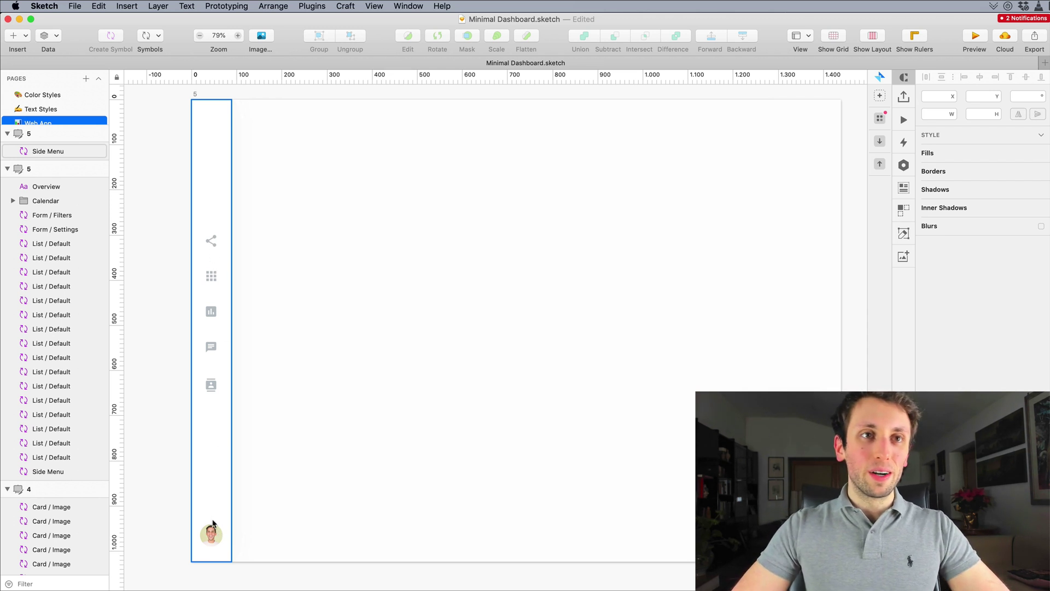
scroll(363, 196, "up", 1)
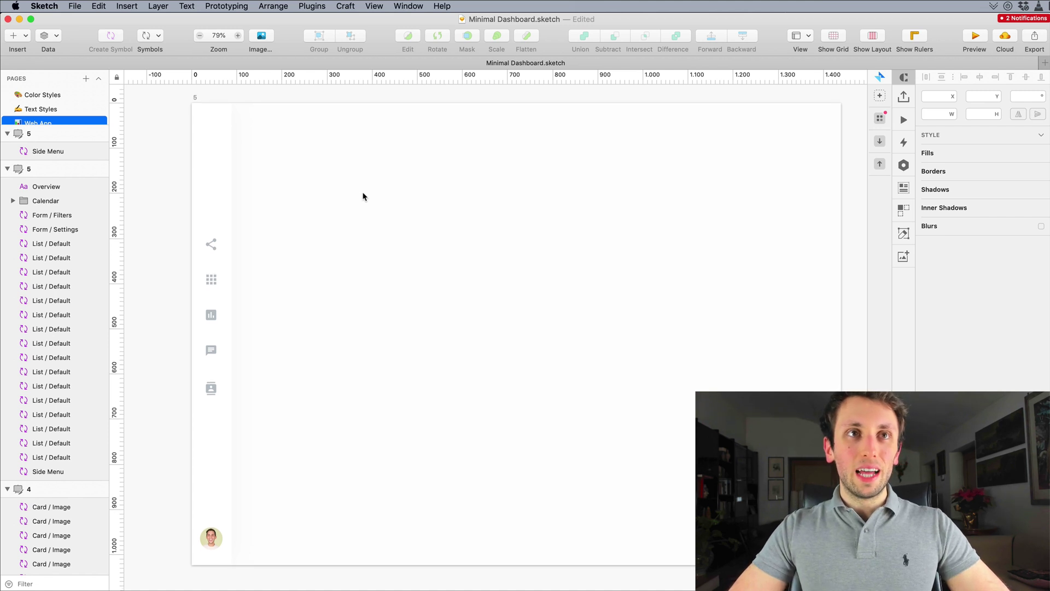
Step: Add horizontal guides at the top and bottom edges of the table content
scroll(363, 196, "down", 3)
scroll(363, 197, "left", 5)
scroll(363, 197, "up", 2)
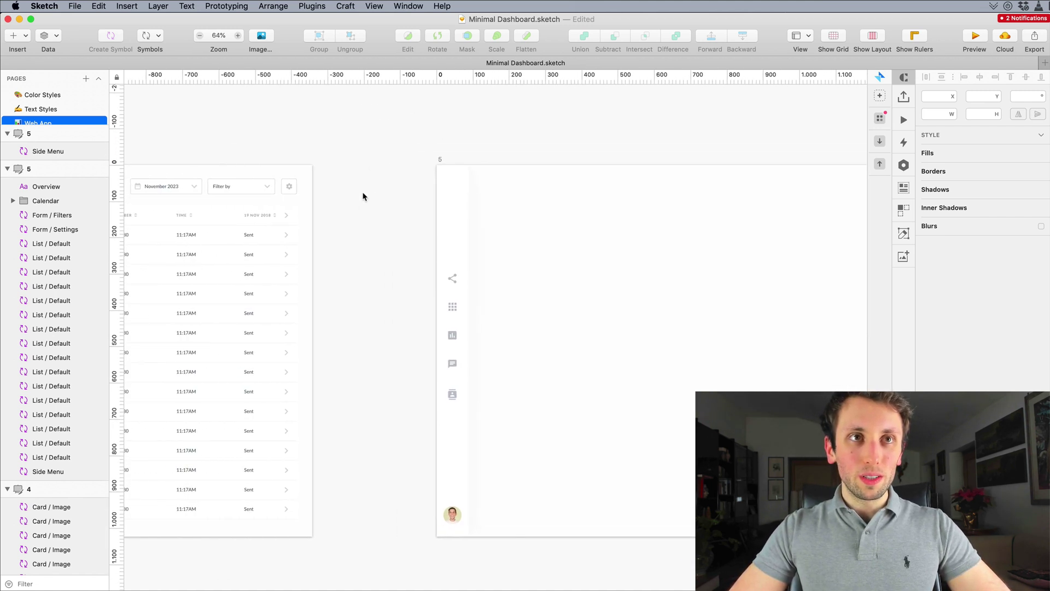
scroll(363, 196, "left", 2)
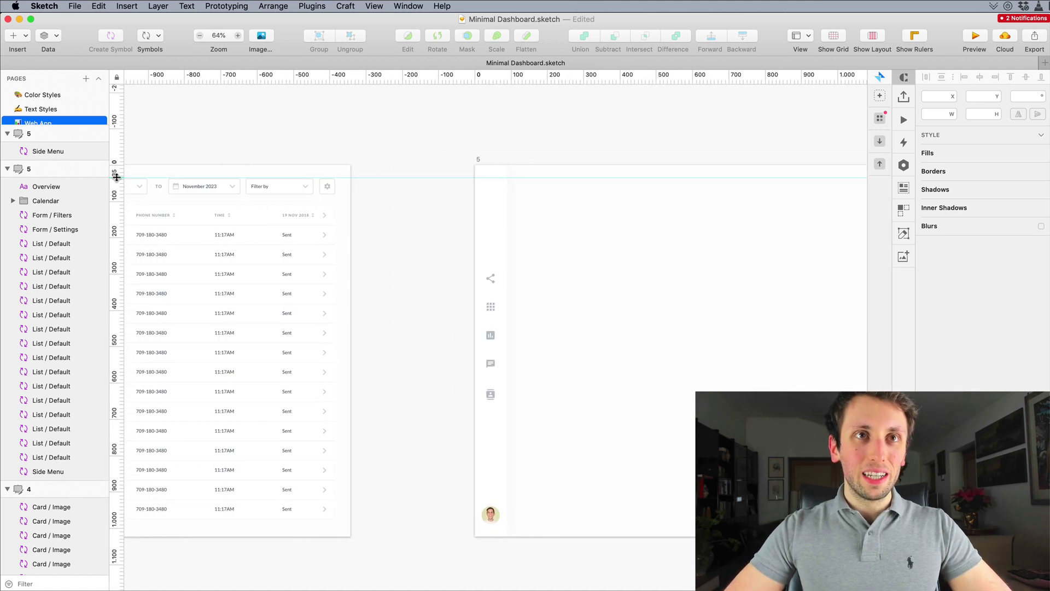
left_click(117, 177)
scroll(629, 258, "right", 3)
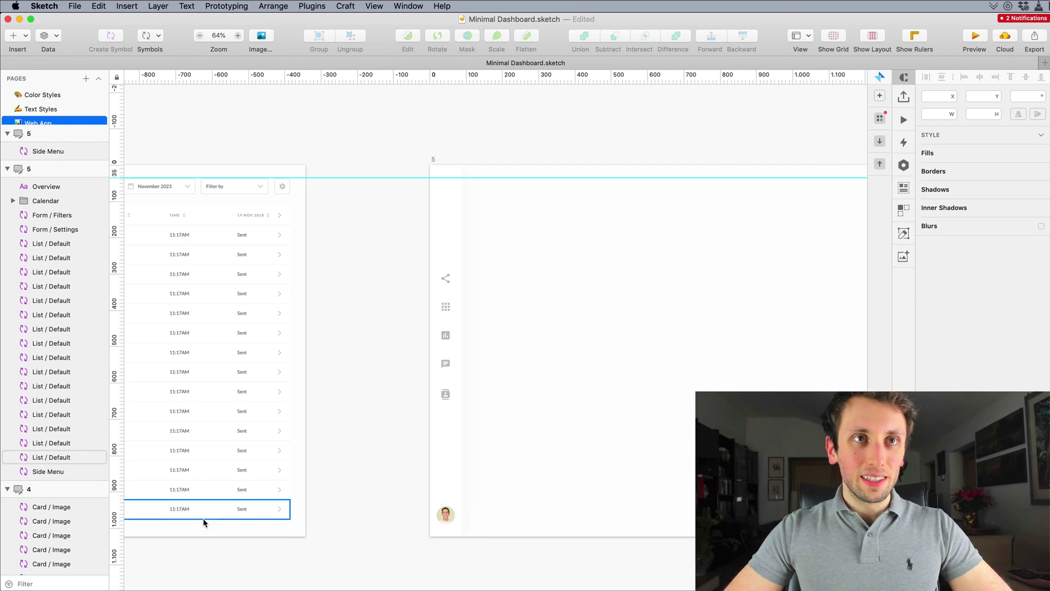
left_click(116, 517)
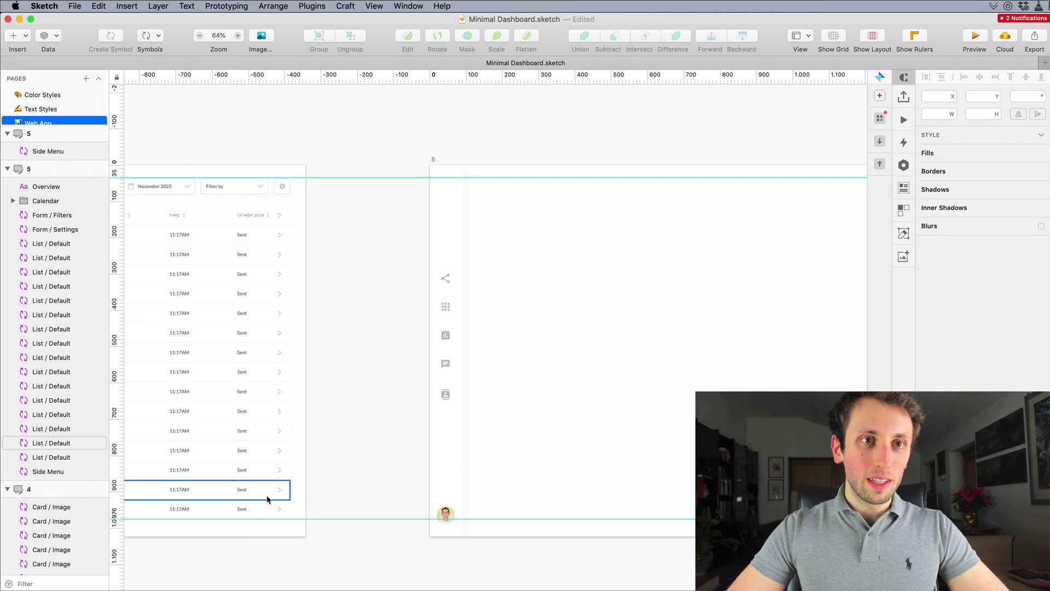
Step: Pan across the Web App page's row of six artboards to review the new one
scroll(476, 503, "right", 5)
scroll(375, 431, "right", 4)
scroll(376, 431, "up", 1)
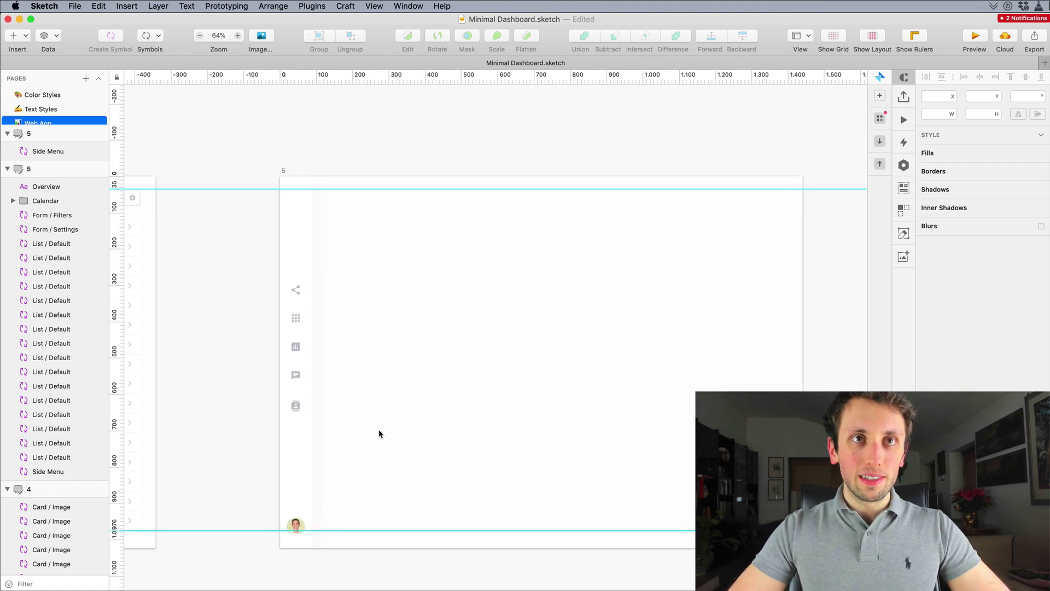
scroll(371, 433, "left", 10)
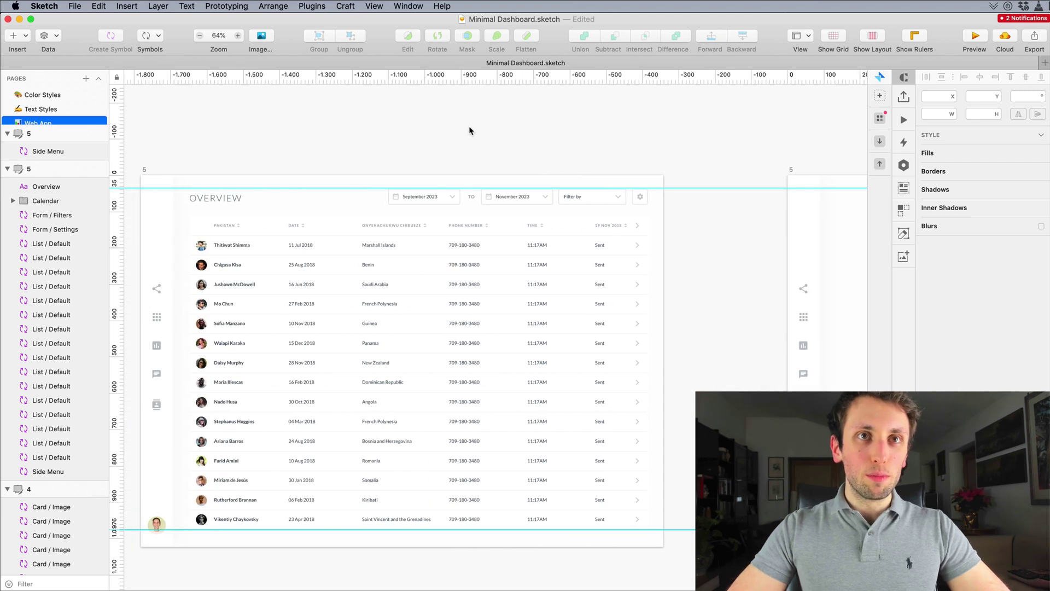
scroll(487, 149, "right", 8)
scroll(541, 197, "right", 4)
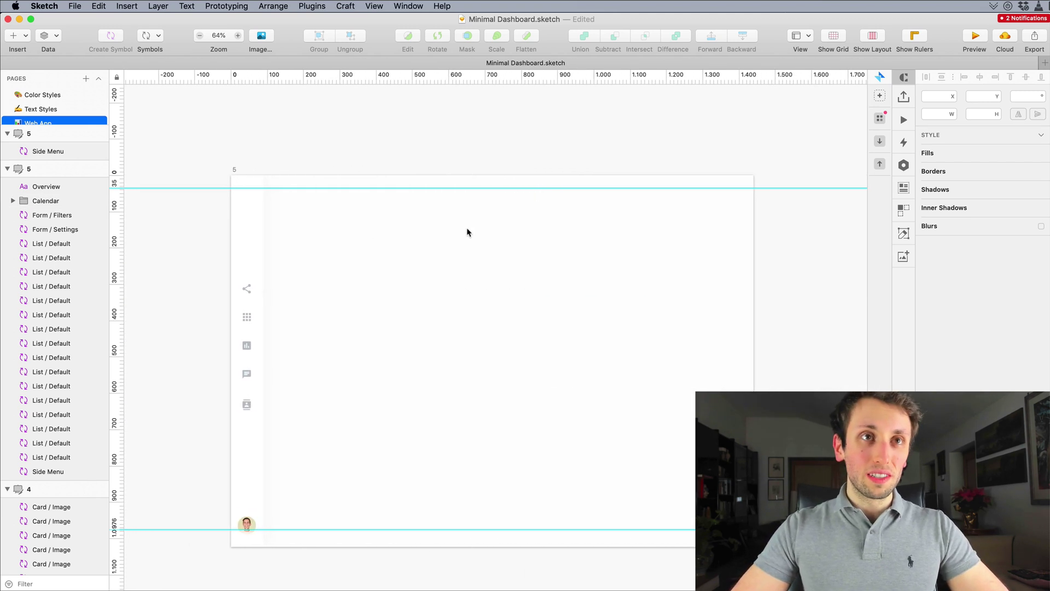
scroll(467, 232, "down", 1)
scroll(467, 230, "down", 10)
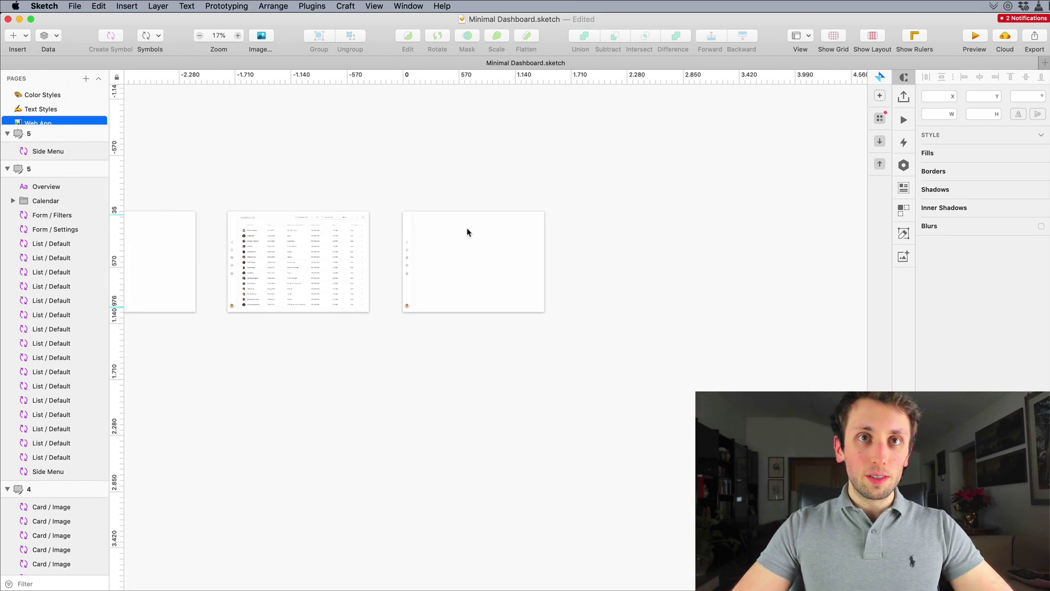
scroll(467, 227, "down", 4)
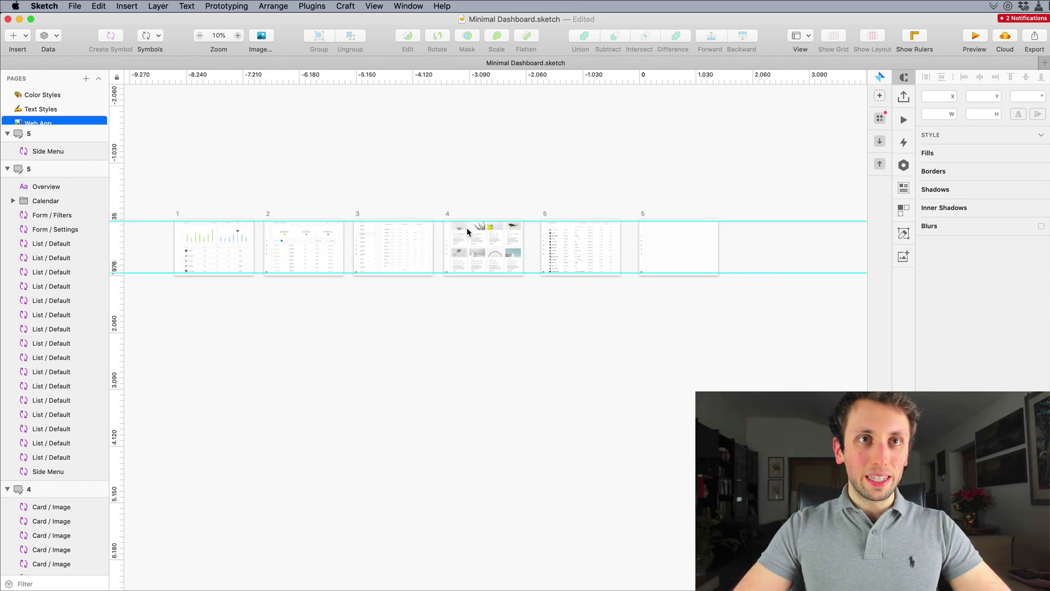
scroll(232, 211, "left", 2)
scroll(723, 239, "up", 8)
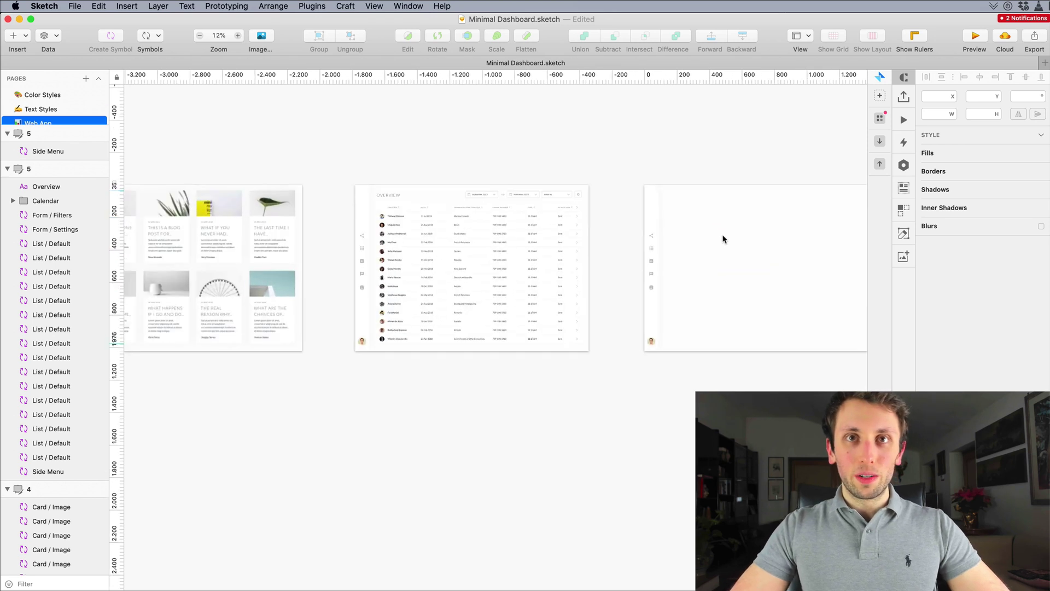
scroll(715, 258, "right", 5)
scroll(378, 201, "up", 3)
scroll(378, 201, "right", 4)
scroll(377, 202, "up", 2)
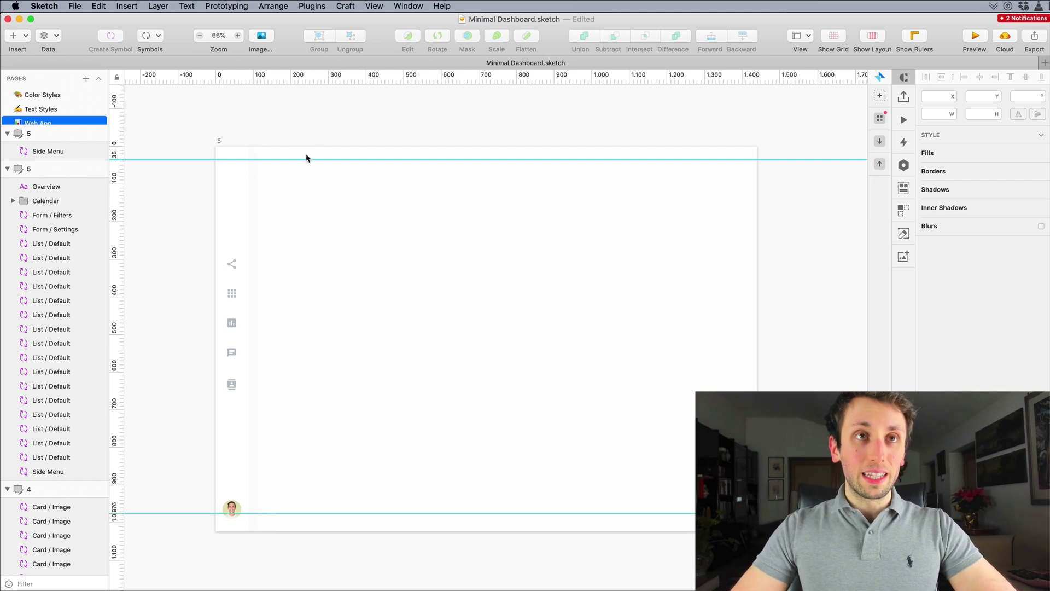
Step: Draw a 357 × 225 grey rectangle at the artboard's top-left
key("r")
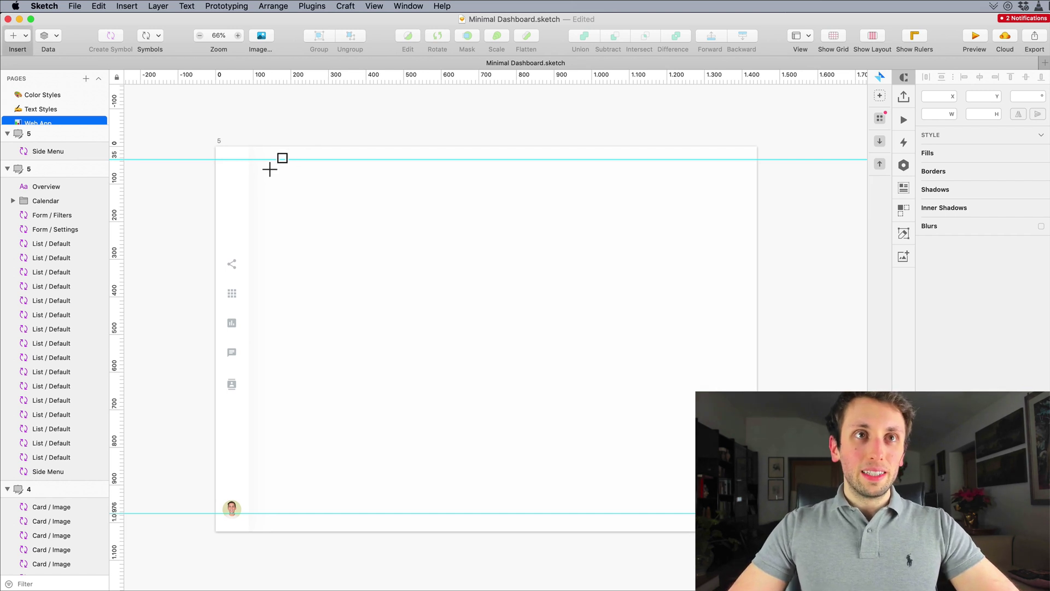
left_click_drag(269, 169, 404, 263)
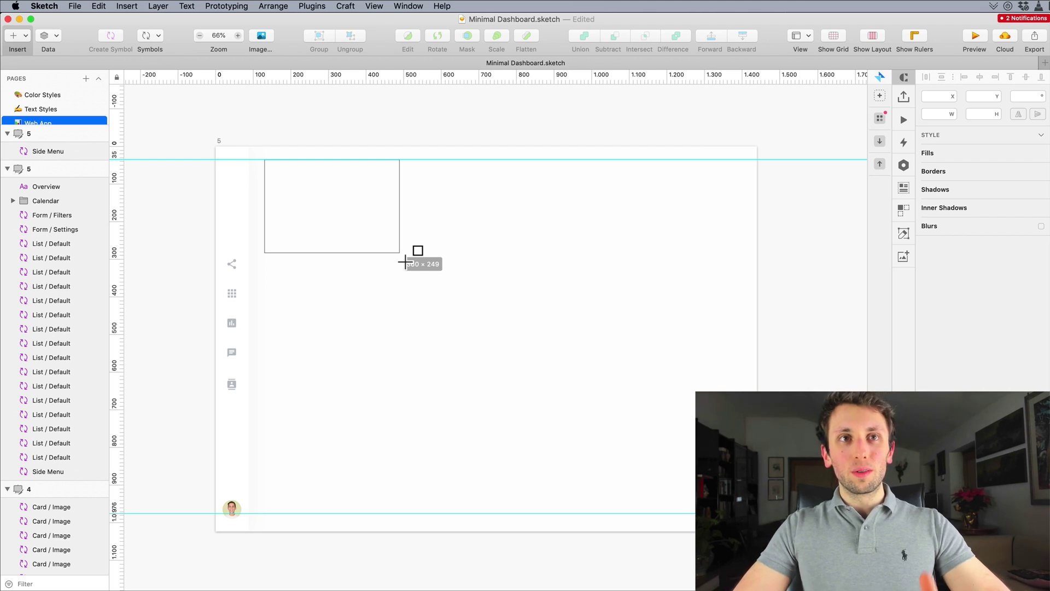
left_click_drag(404, 263, 403, 252)
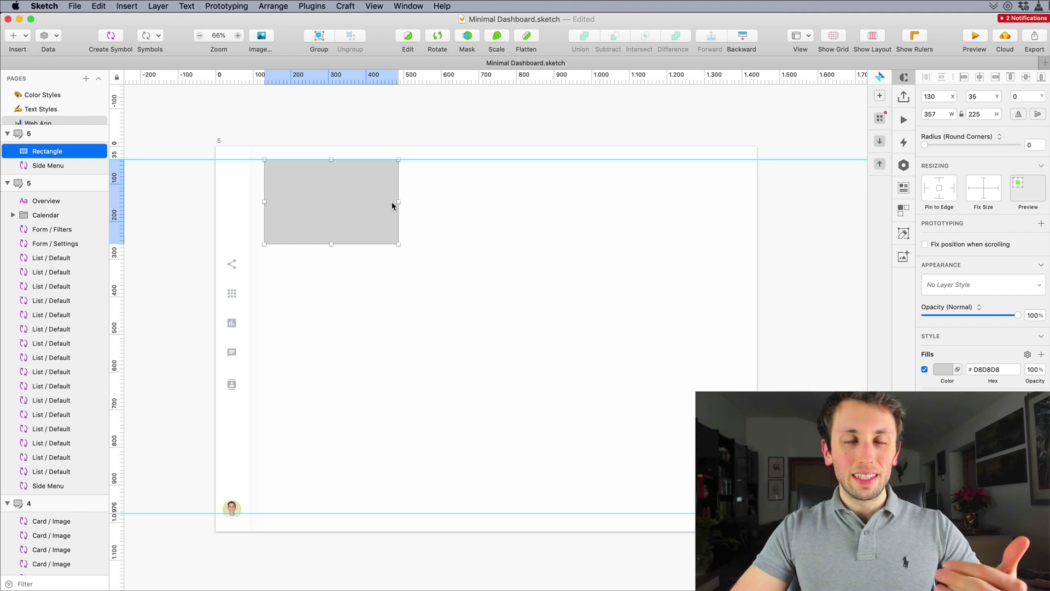
Step: Duplicate the rectangle twice to make an evenly spaced row of three
left_click_drag(332, 199, 481, 190)
key("super+z")
key("super+shift+z")
key("super+z")
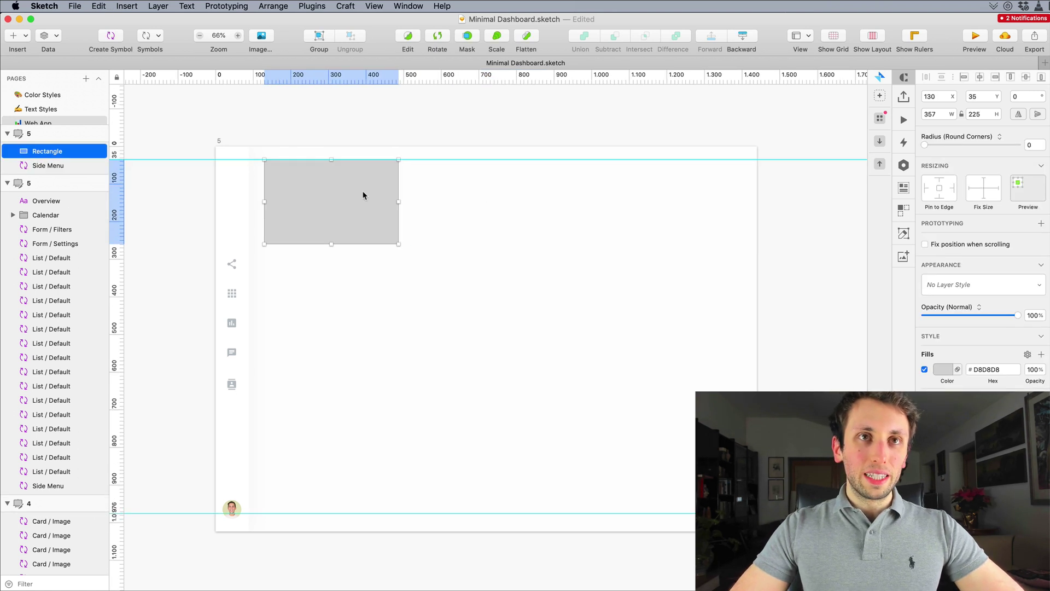
left_click_drag(317, 192, 466, 195)
key("super+d")
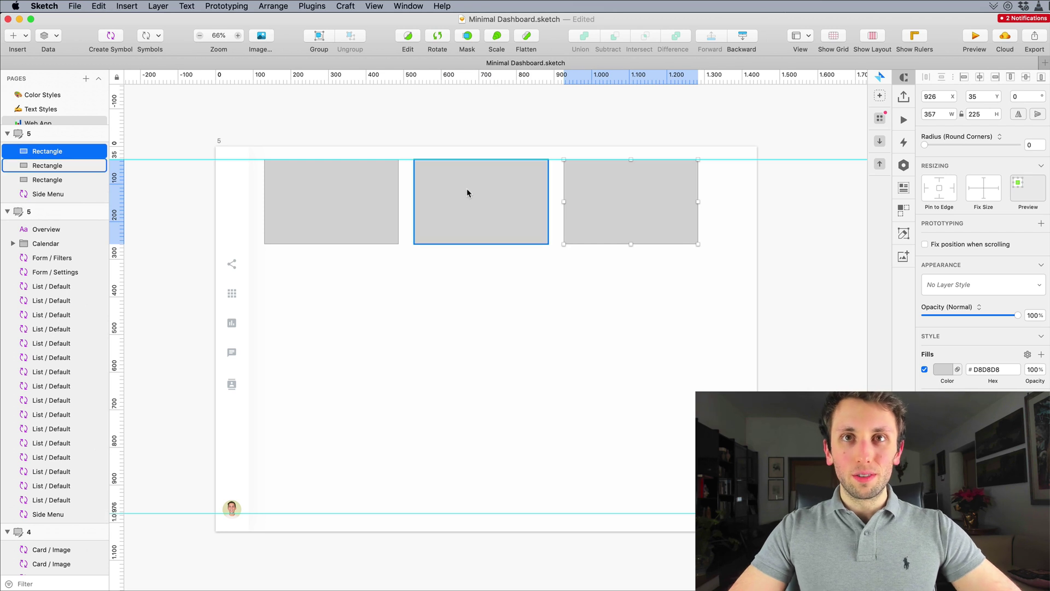
Step: Widen all three rectangles to 391, undoing a trial copy of the row below
left_click_drag(739, 193, 305, 218)
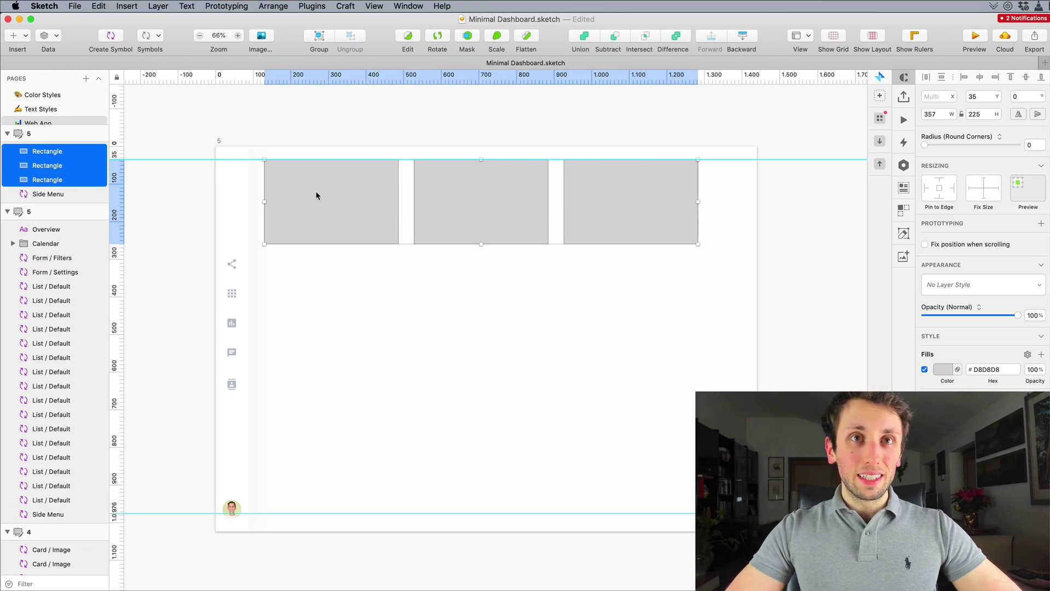
left_click_drag(696, 202, 739, 202)
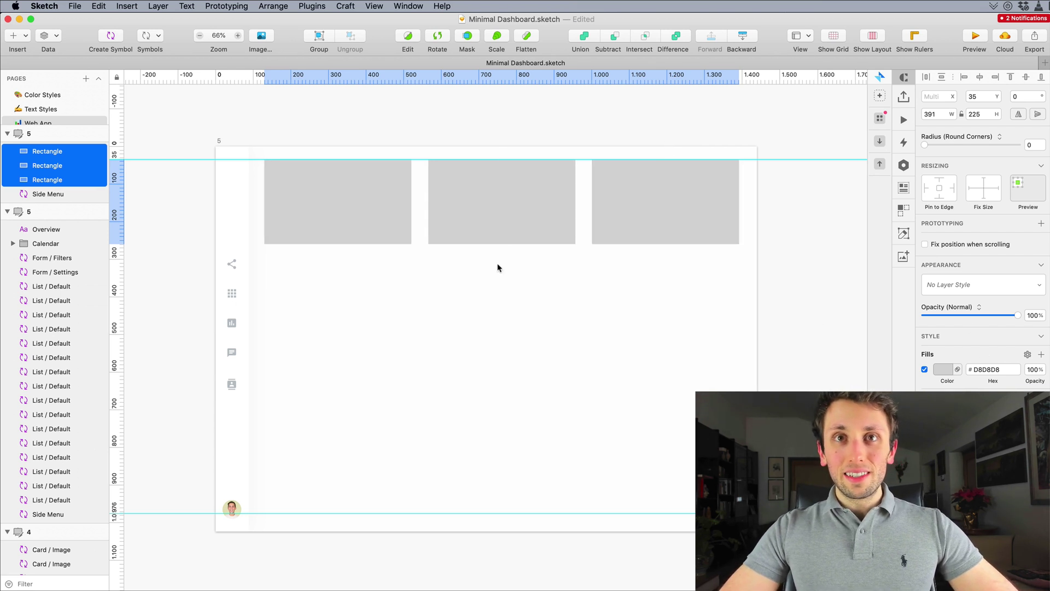
left_click(340, 190, "shift")
left_click_drag(340, 191, 342, 293)
key("super+z")
left_click_drag(738, 276, 303, 277)
key("super+d")
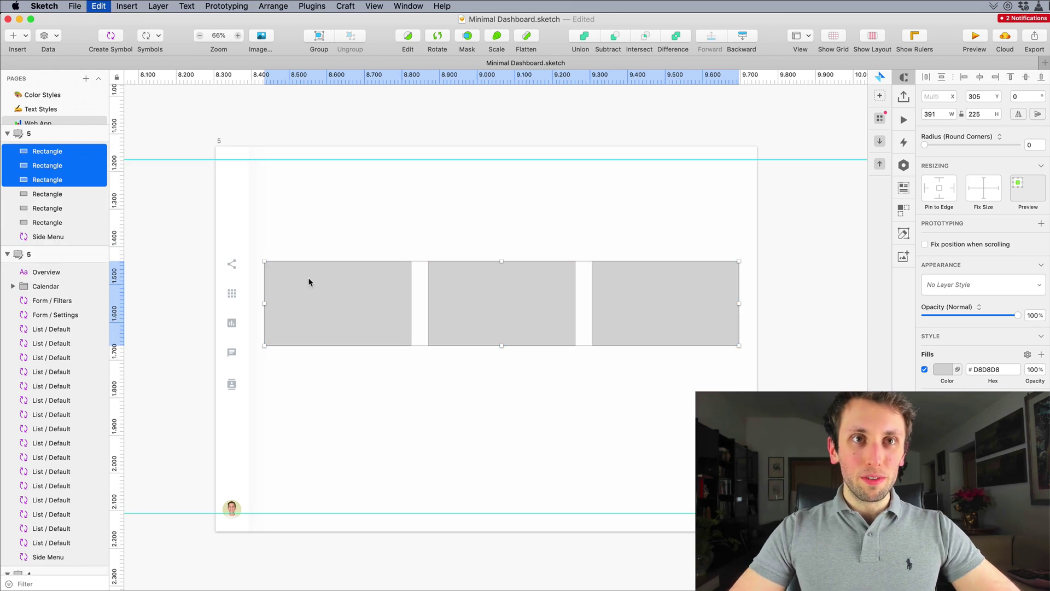
key("super+z")
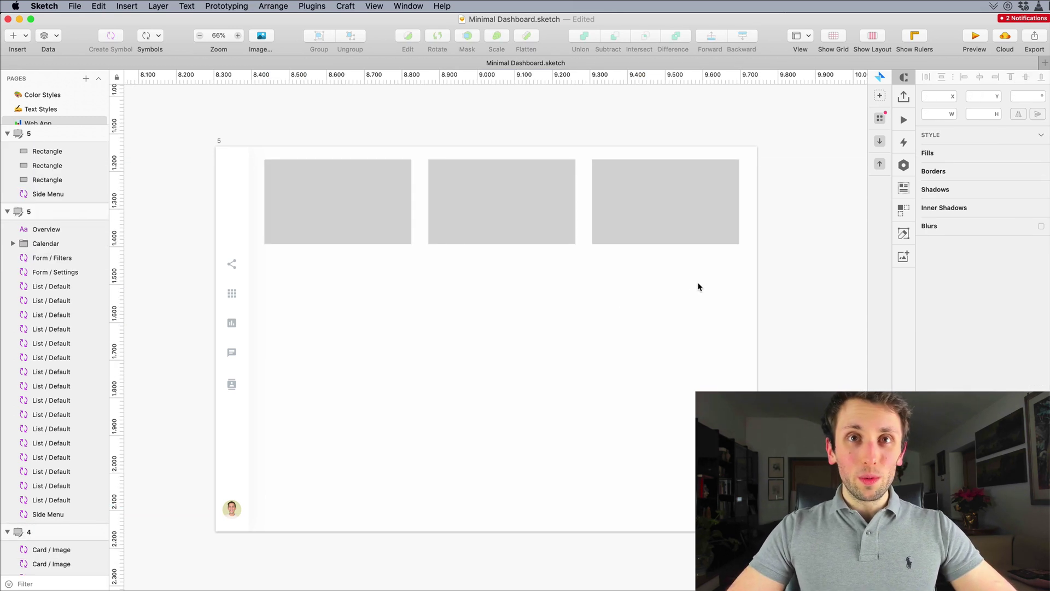
Step: Duplicate the row of rectangles downward into four rows of three
left_click_drag(692, 284, 355, 287)
key("super+d")
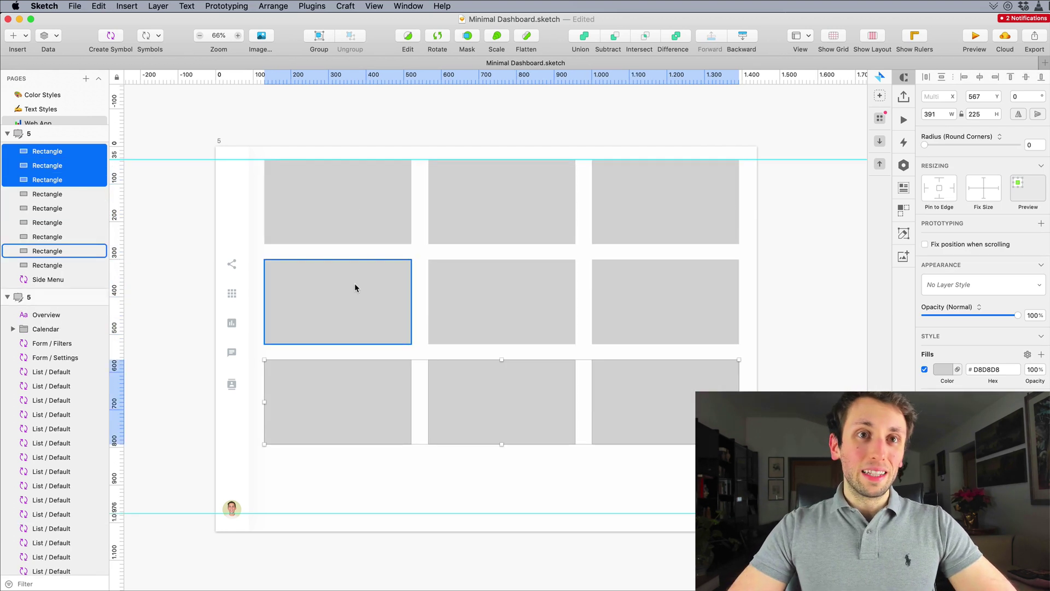
key("super+d")
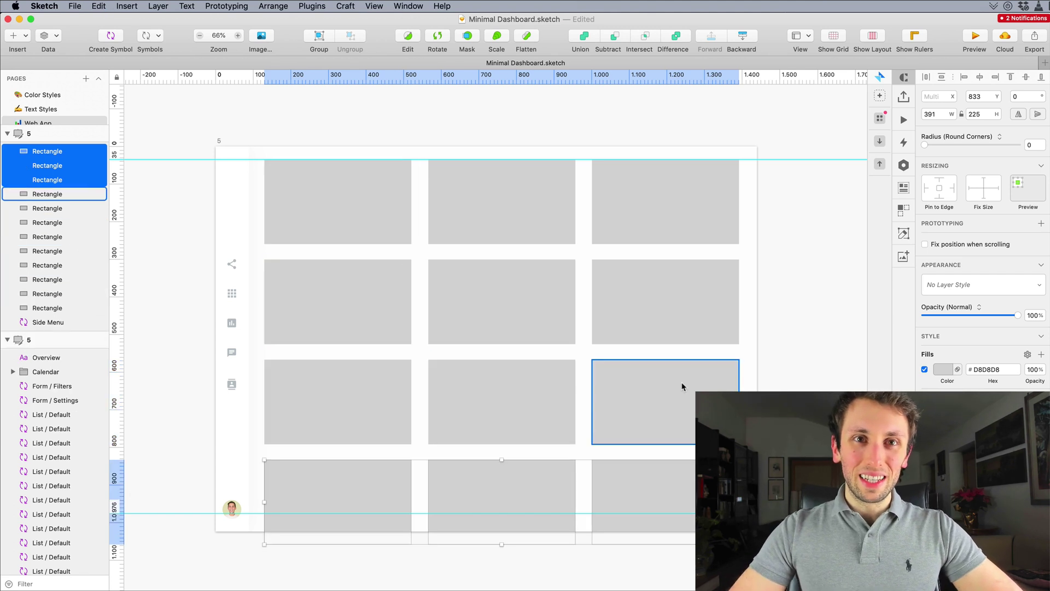
scroll(684, 392, "down", 2)
scroll(425, 235, "down", 1)
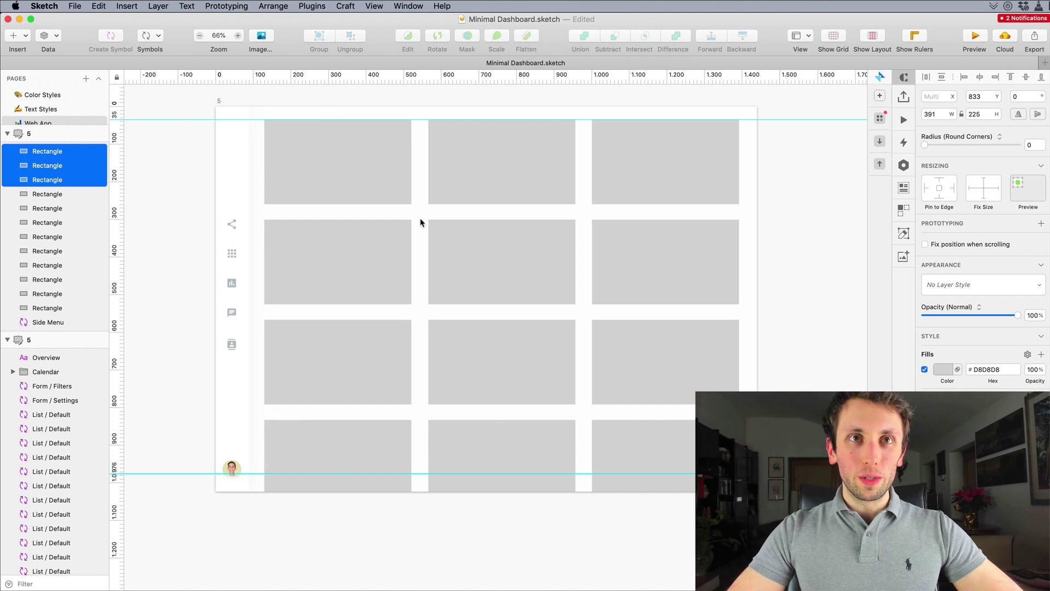
Step: Shorten all twelve rectangles to 206 px tall and nudge the grid into alignment
key("Escape")
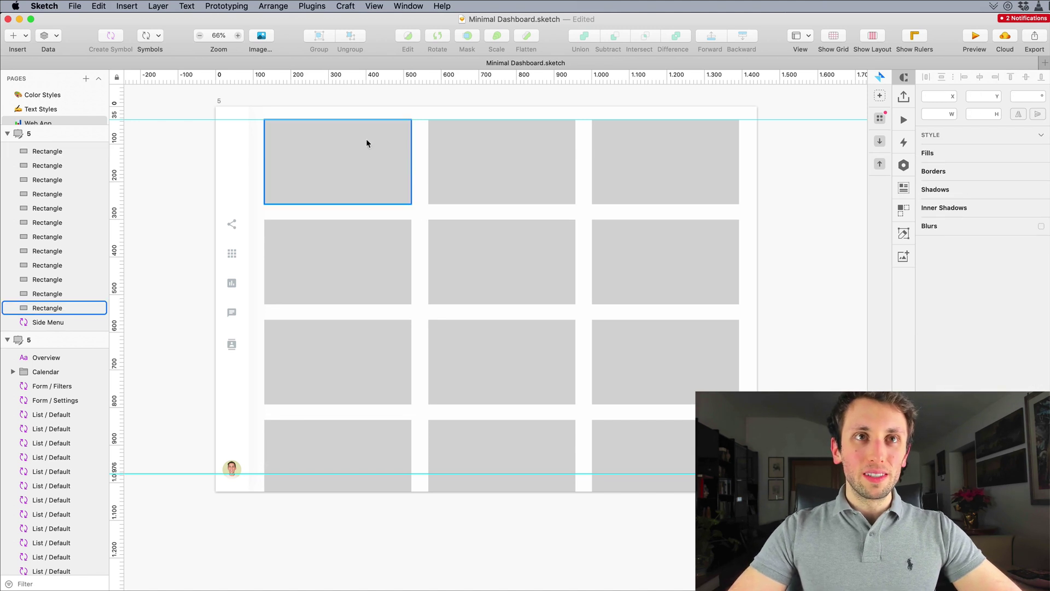
left_click_drag(340, 113, 667, 545)
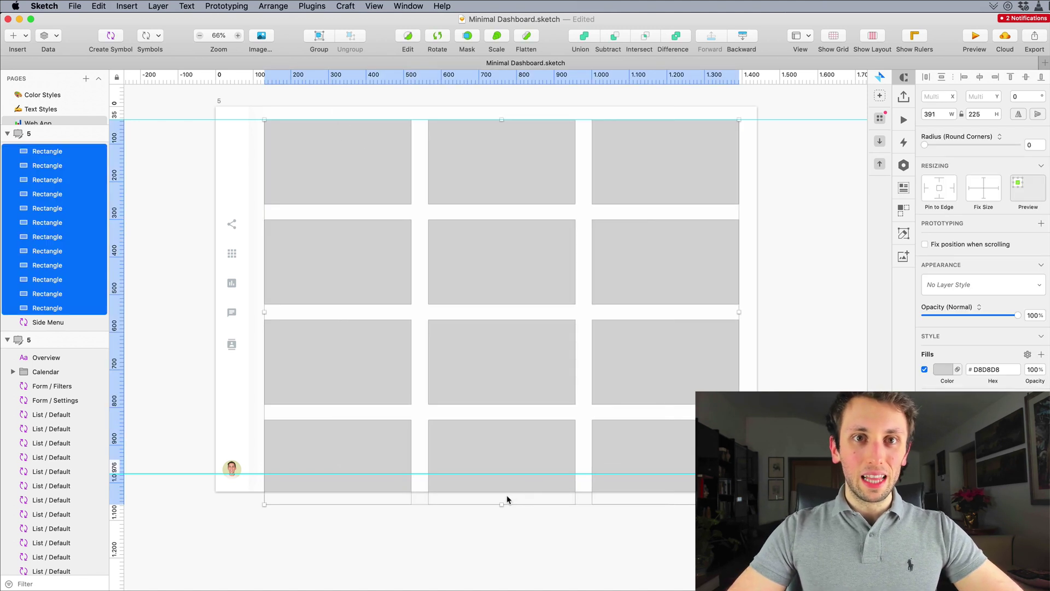
left_click_drag(502, 501, 502, 472)
scroll(505, 490, "up", 2)
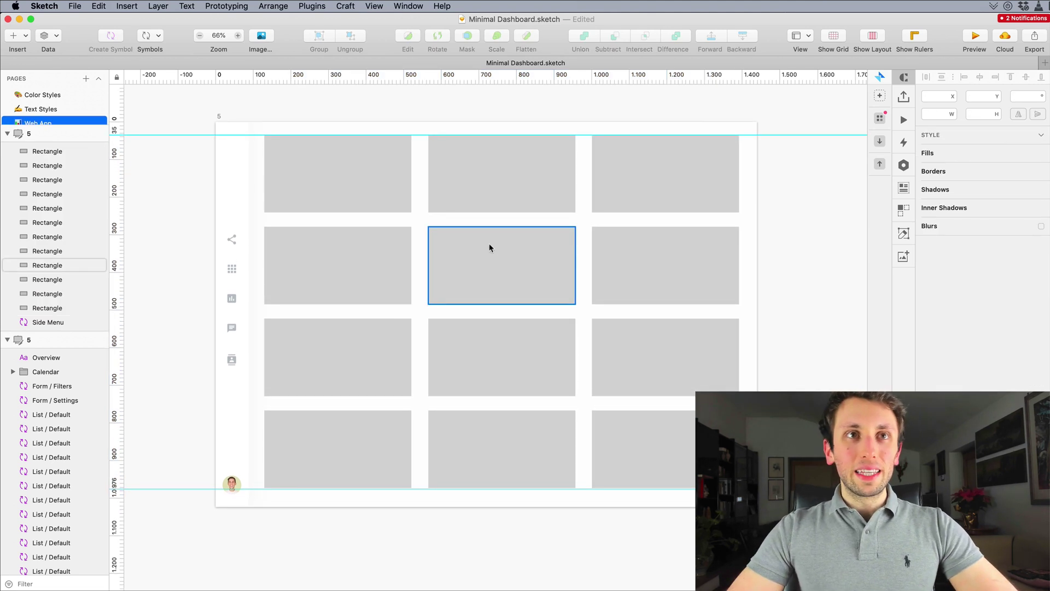
left_click_drag(354, 130, 678, 500)
key("Right")
key("Right")
key("Right")
key("Right")
key("Right")
key("Right")
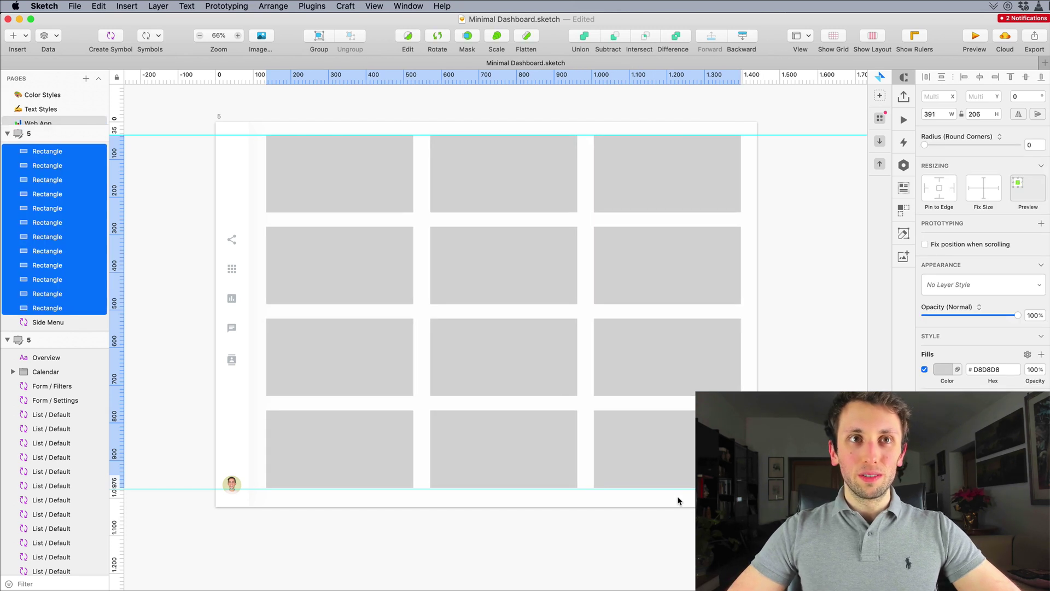
key("Left")
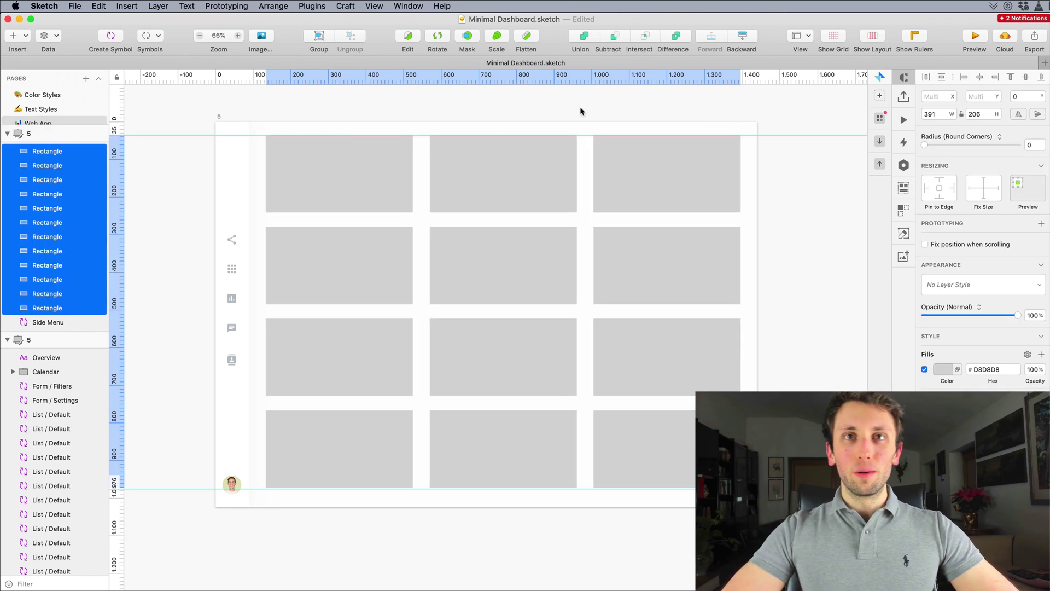
left_click(578, 112)
scroll(361, 159, "up", 5)
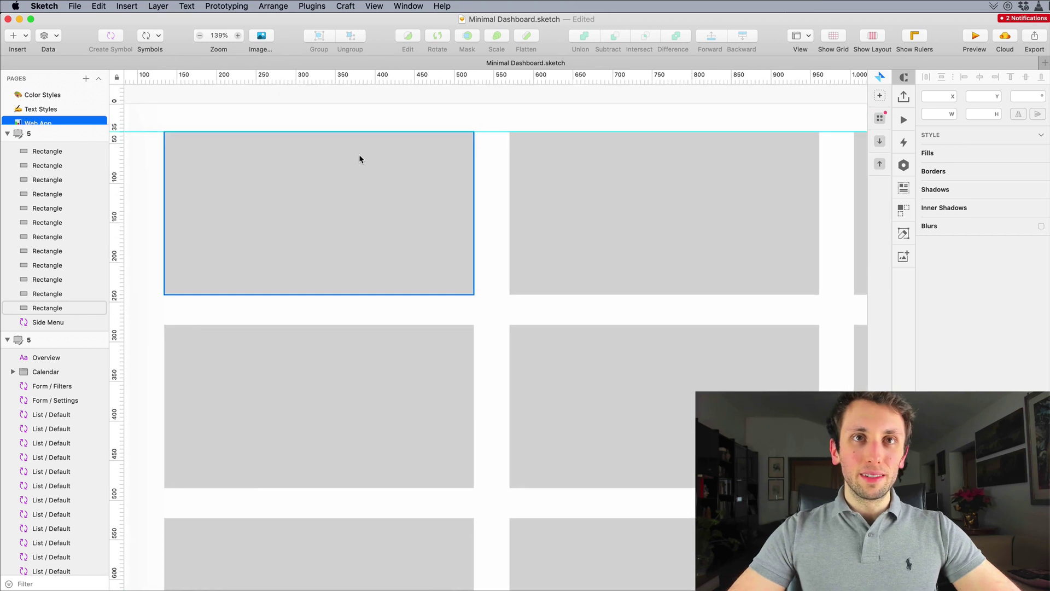
scroll(360, 159, "up", 3)
scroll(382, 317, "left", 5)
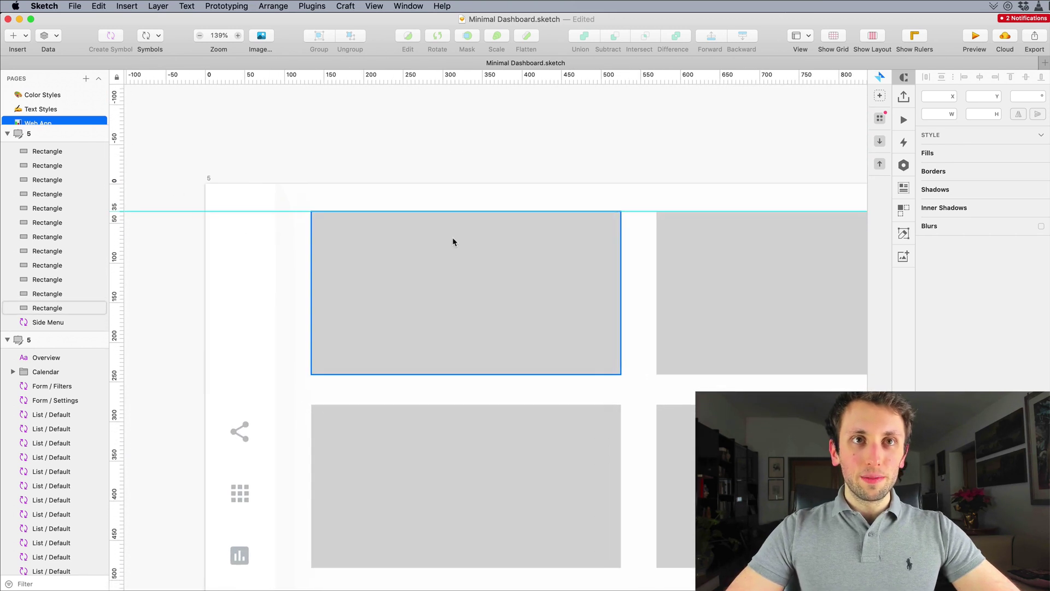
scroll(473, 161, "down", 3)
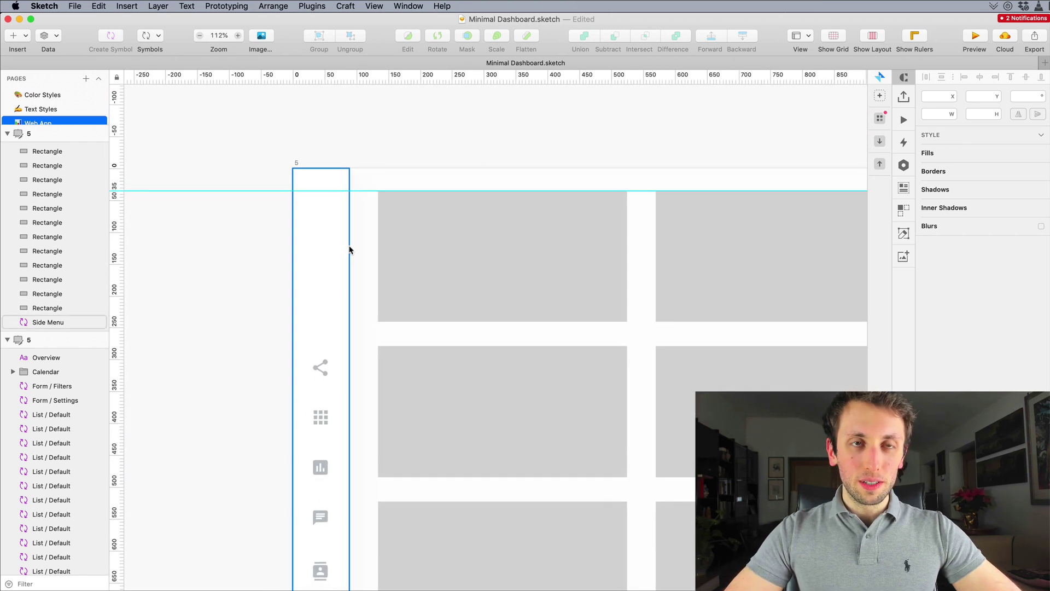
scroll(419, 258, "up", 4)
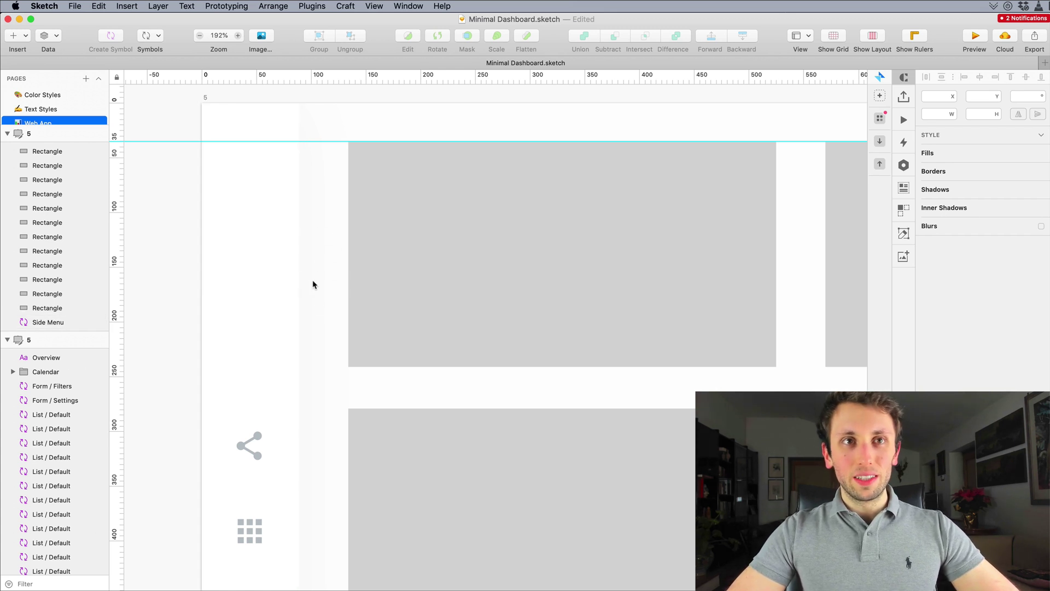
Step: Copy the style of the Side Menu symbol's background rectangle
left_click(275, 278)
double_click(276, 279)
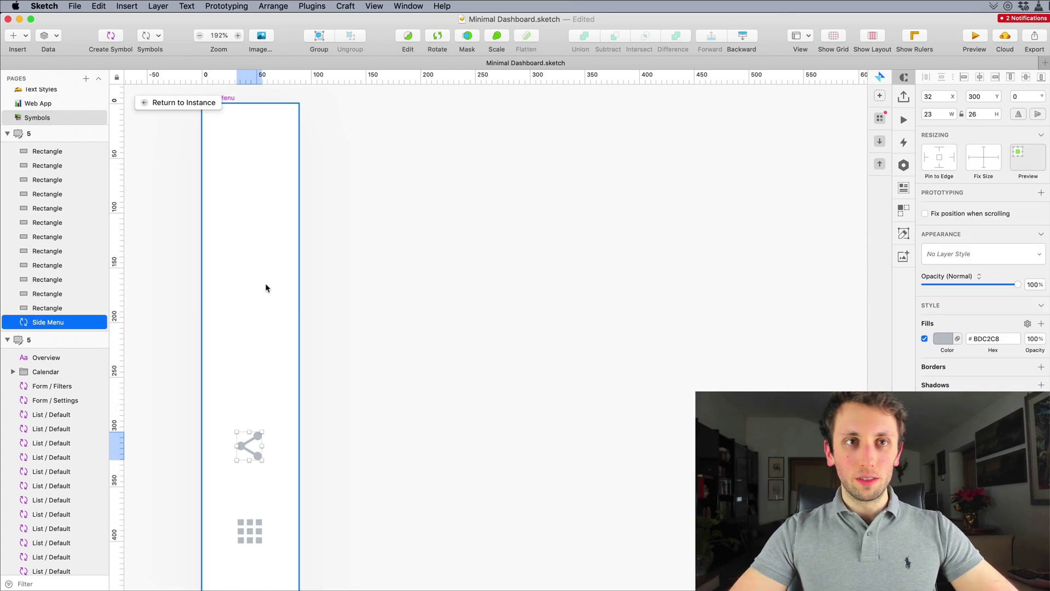
left_click(277, 298)
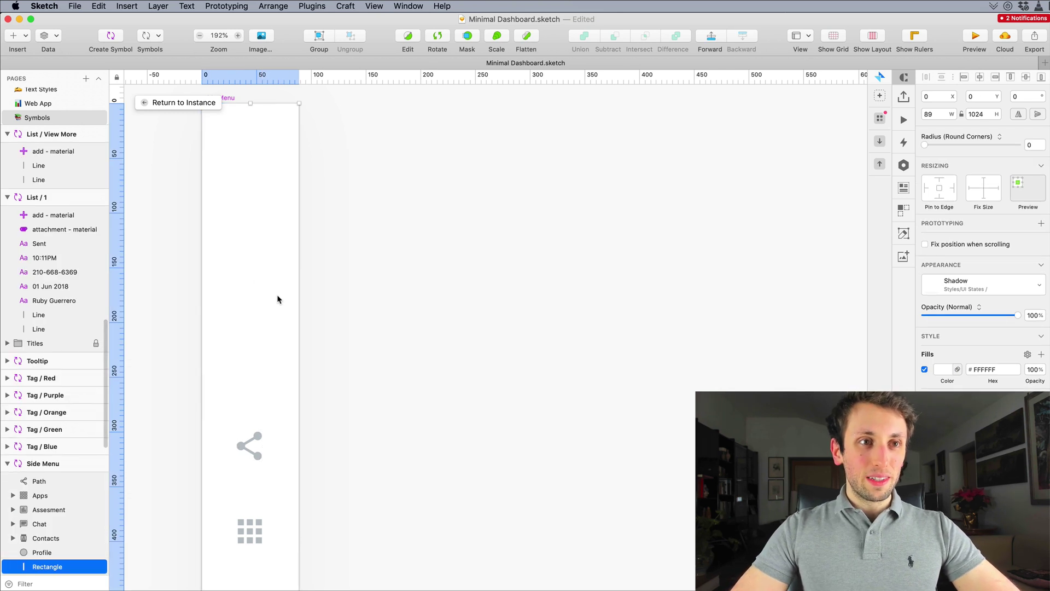
left_click(343, 234)
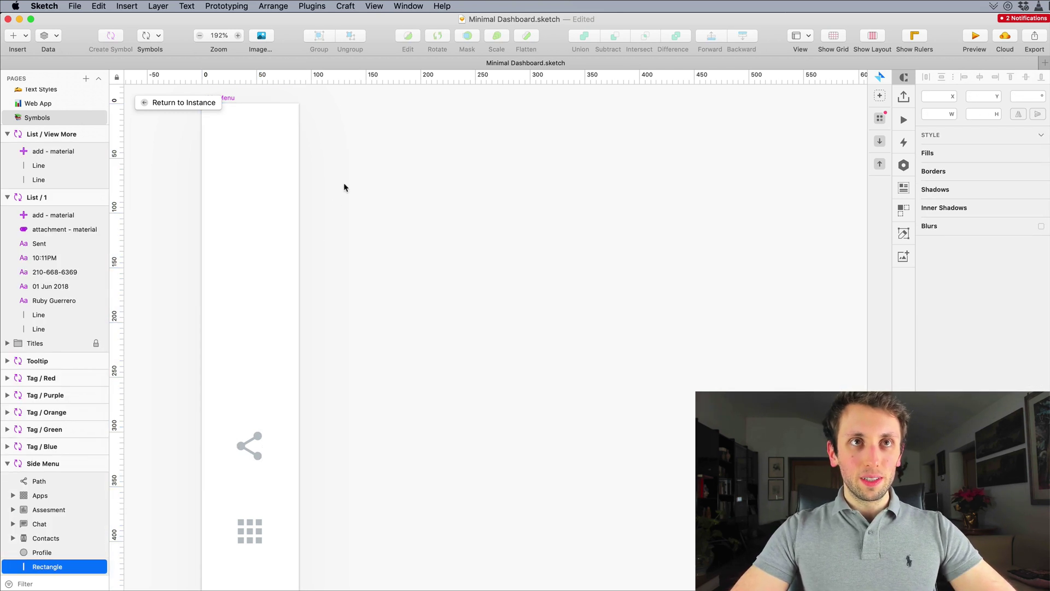
left_click_drag(345, 185, 268, 196)
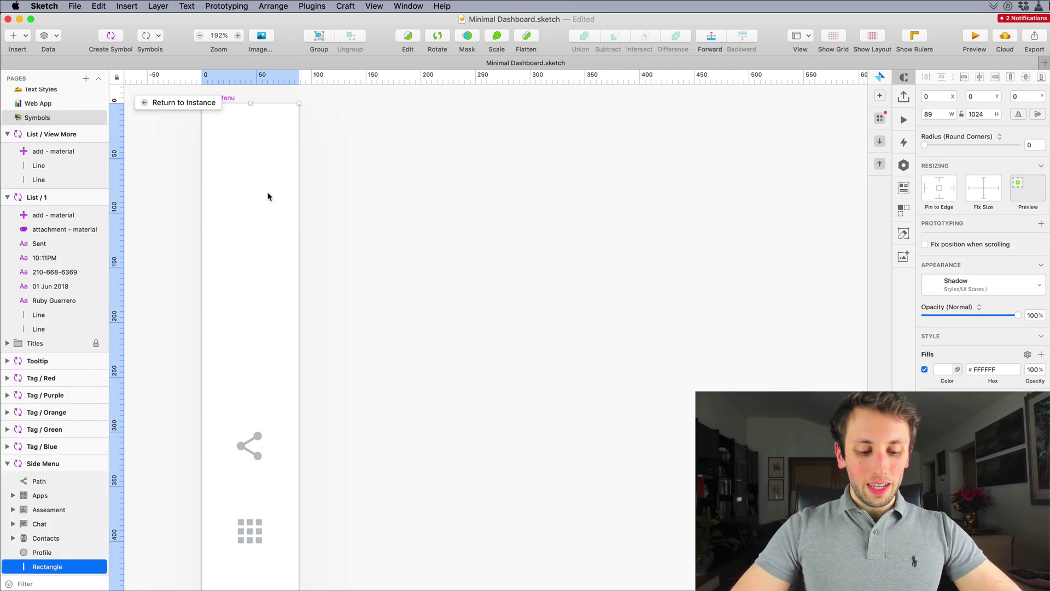
right_click(268, 196)
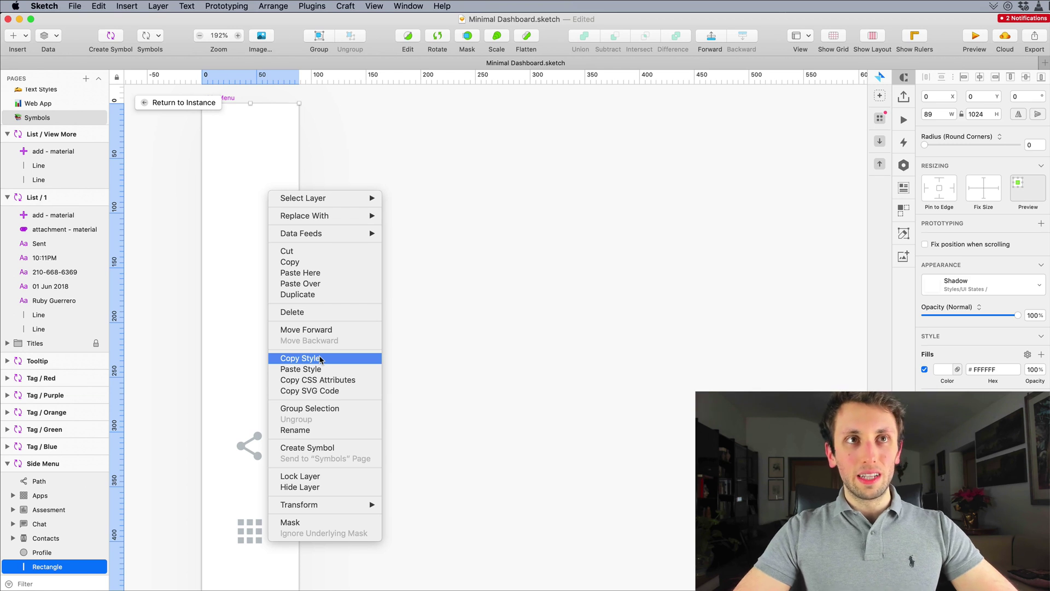
left_click(320, 359)
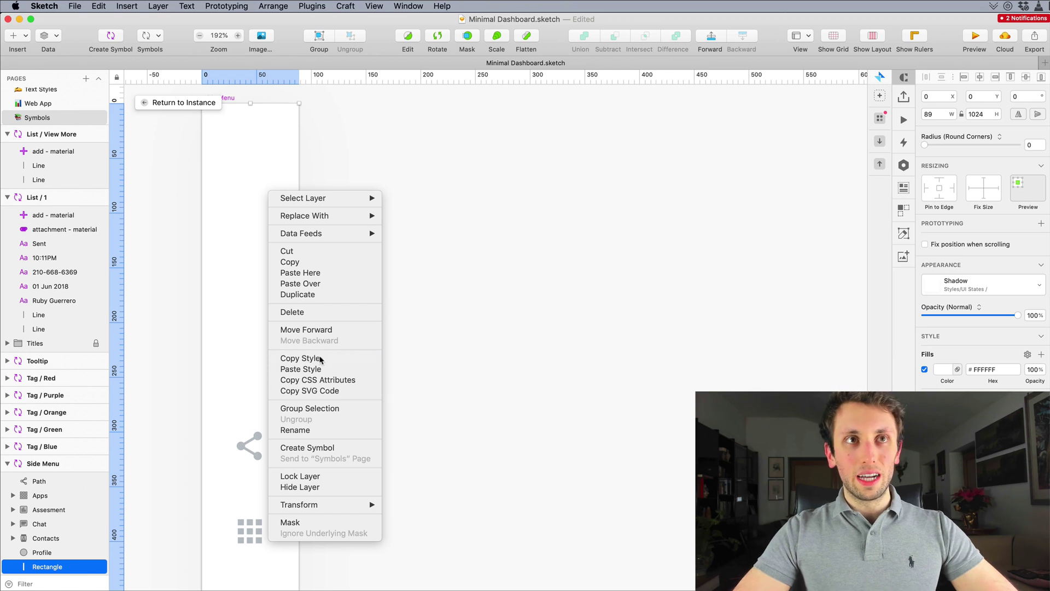
Step: Paste the white UI States / Shadow style onto the top-left grid rectangle
left_click(168, 106)
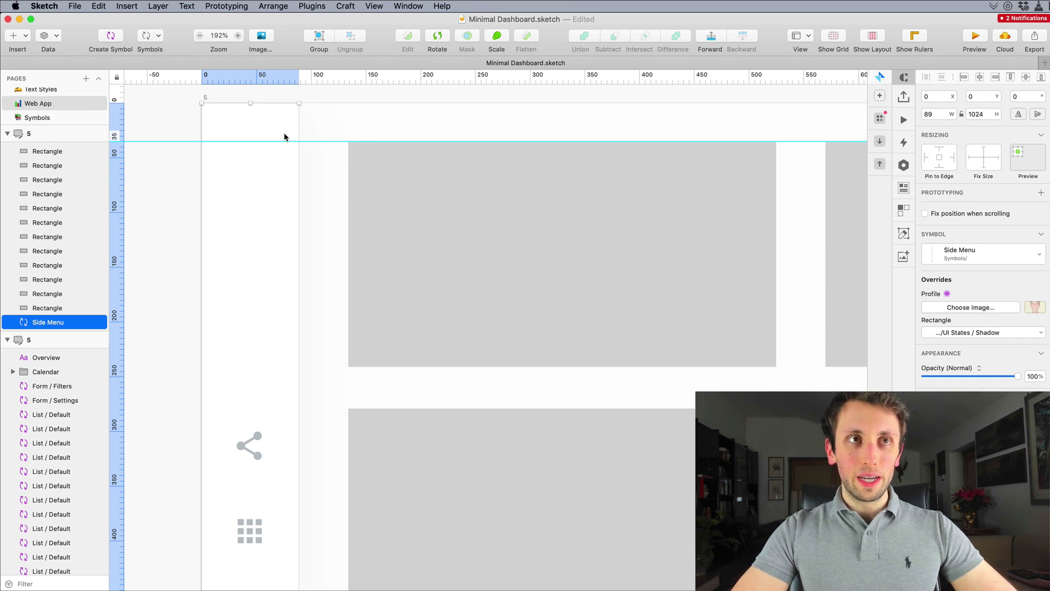
scroll(417, 234, "right", 5)
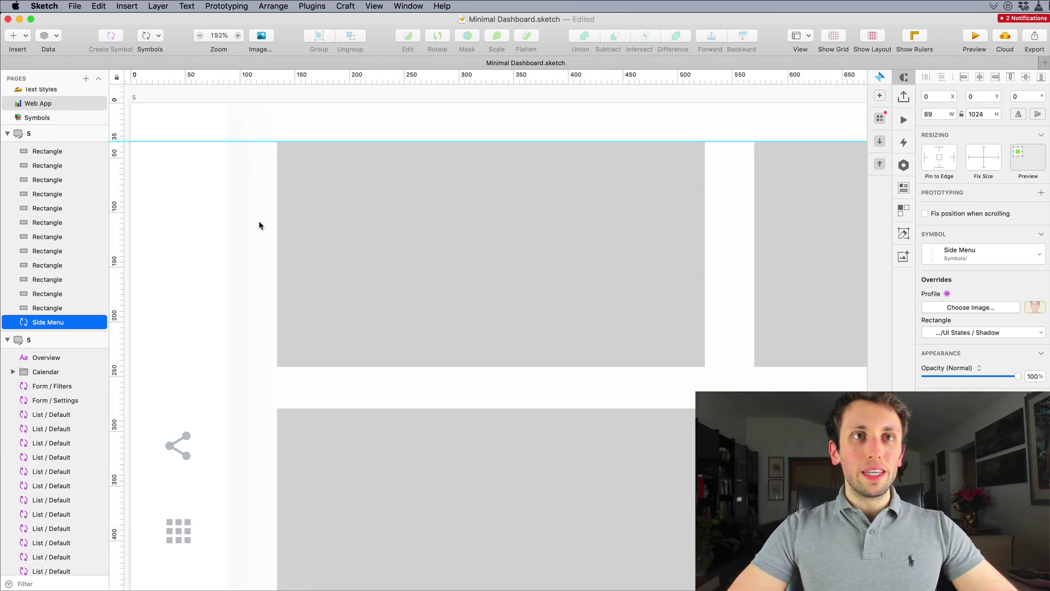
left_click(392, 204)
right_click(401, 218)
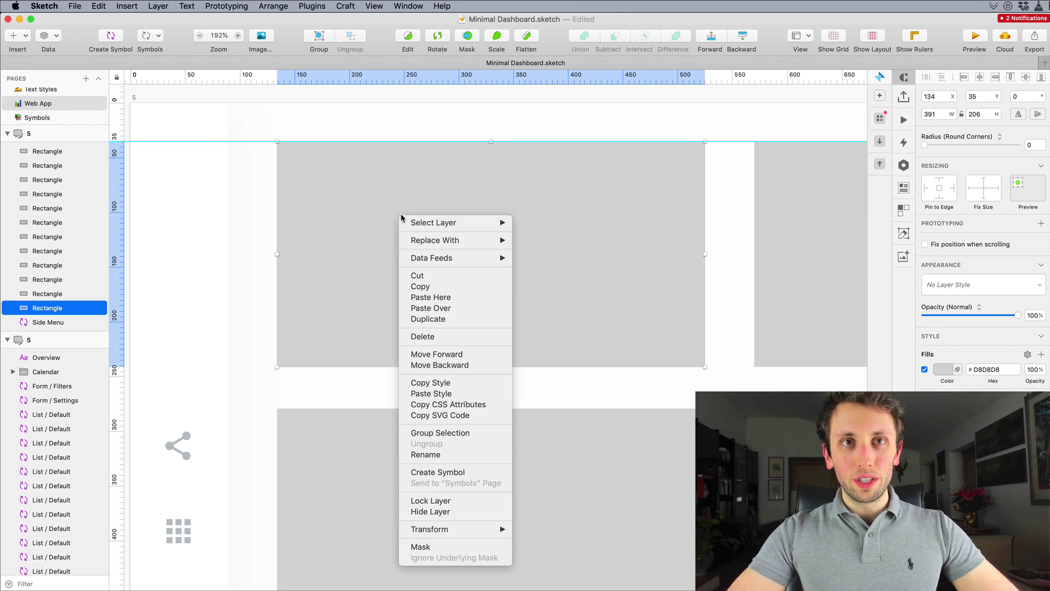
left_click(453, 392)
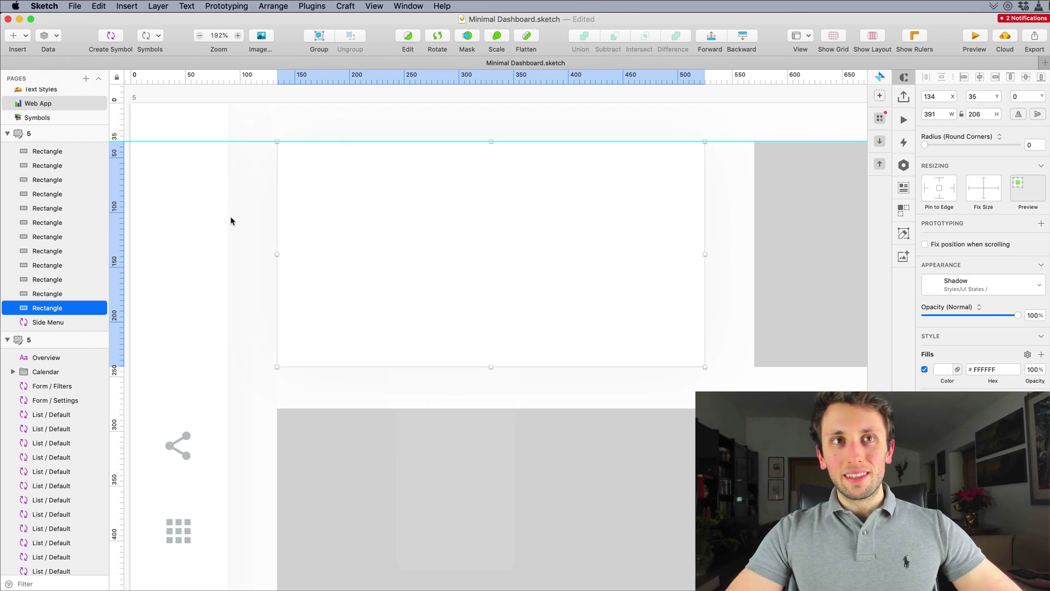
key("Escape")
scroll(446, 289, "up", 1)
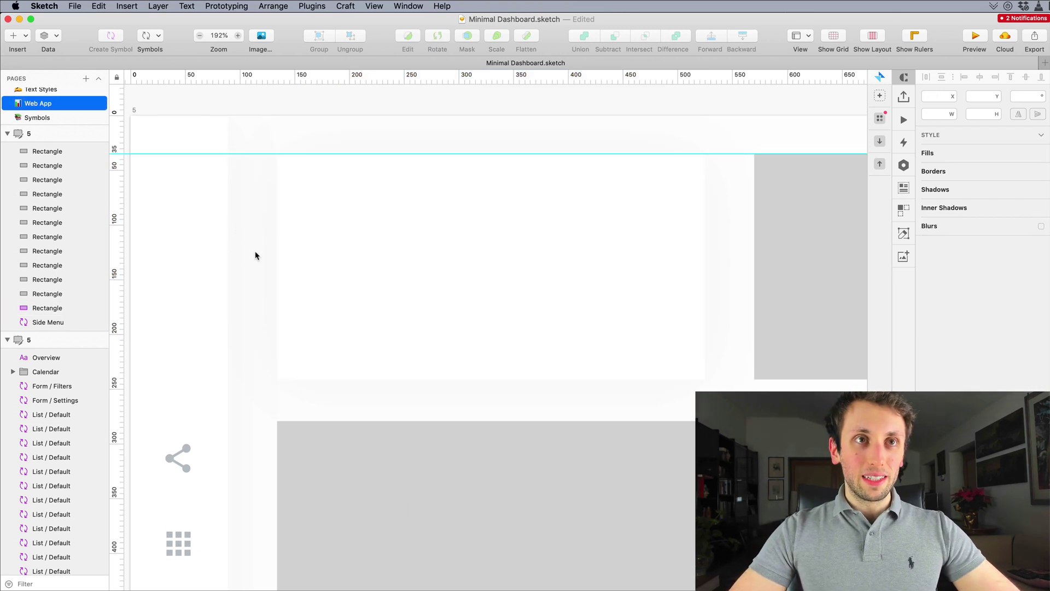
scroll(255, 256, "up", 2)
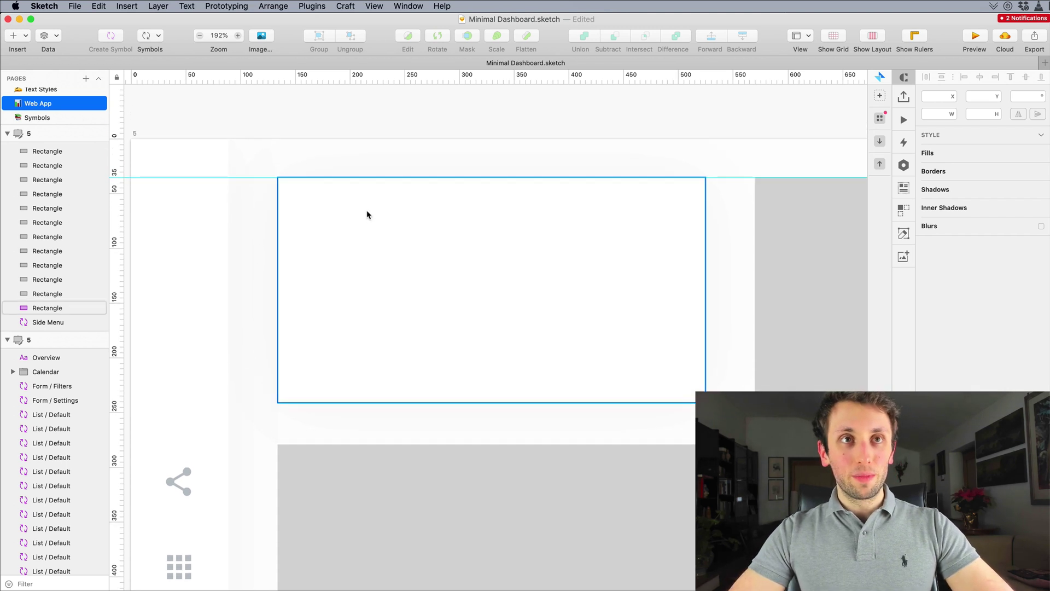
Step: Add a text layer on the white card styled Heading 3 / Light / Black
key("r")
left_click_drag(312, 202, 548, 274)
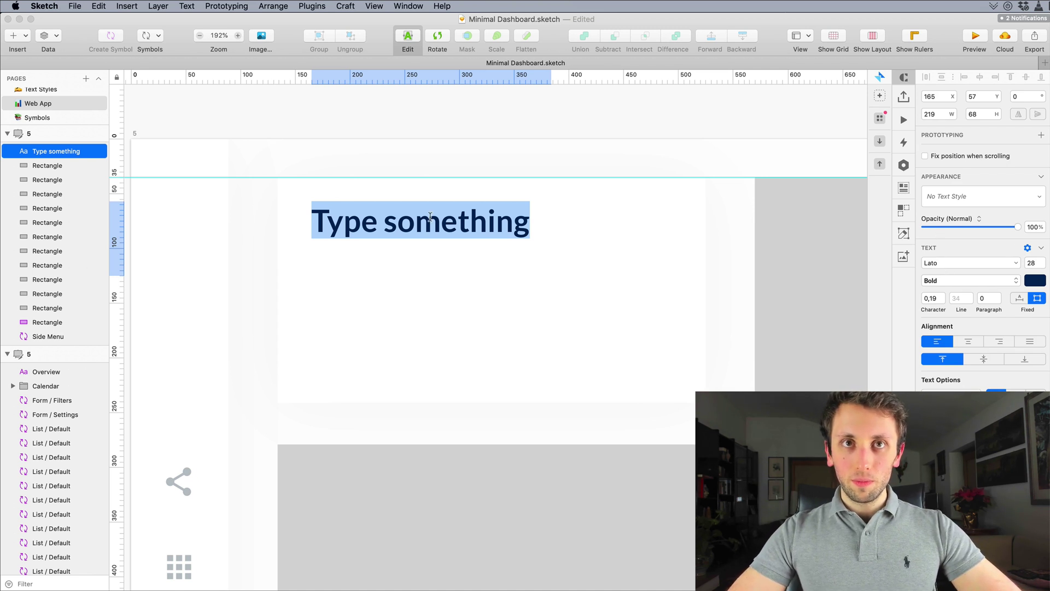
key("Escape")
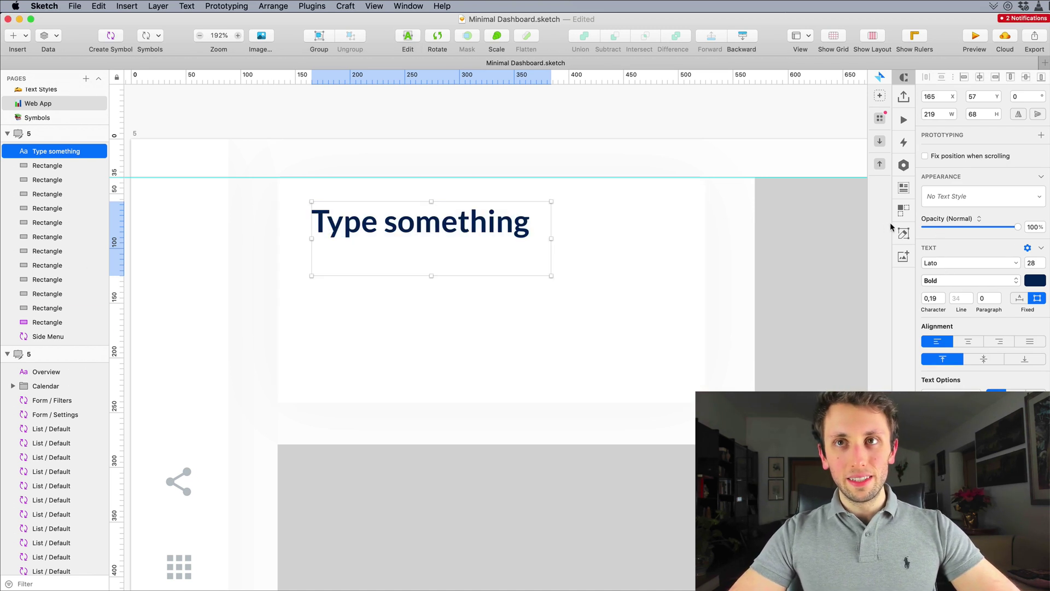
left_click(930, 198)
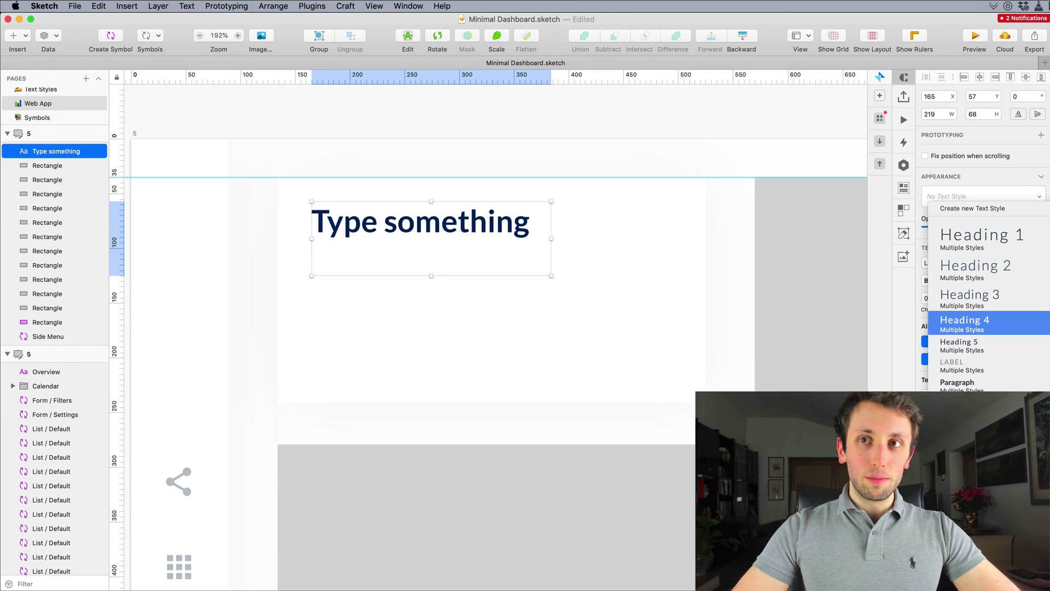
left_click(964, 323)
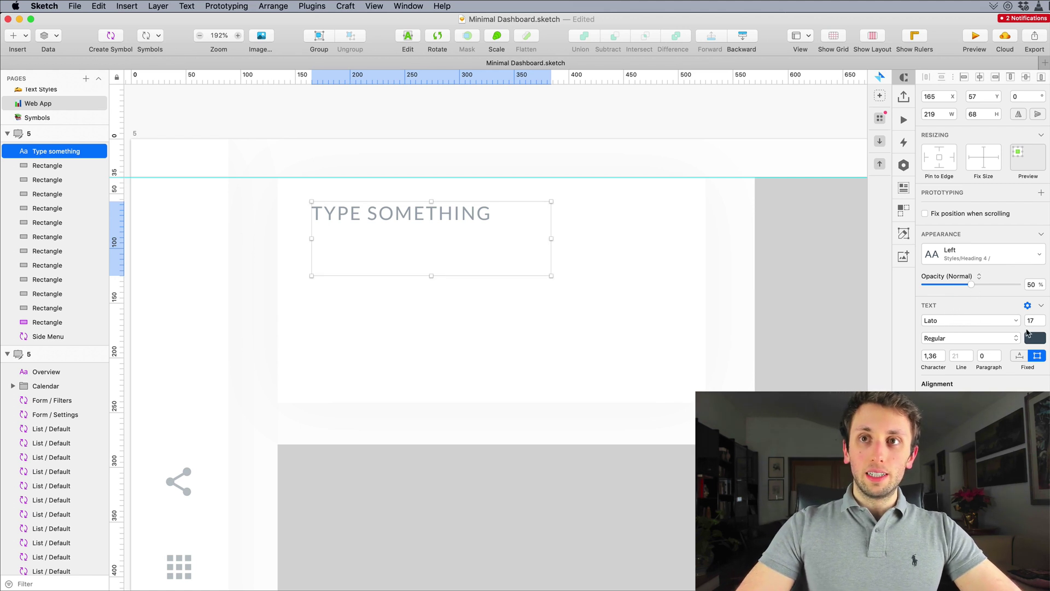
left_click(989, 259)
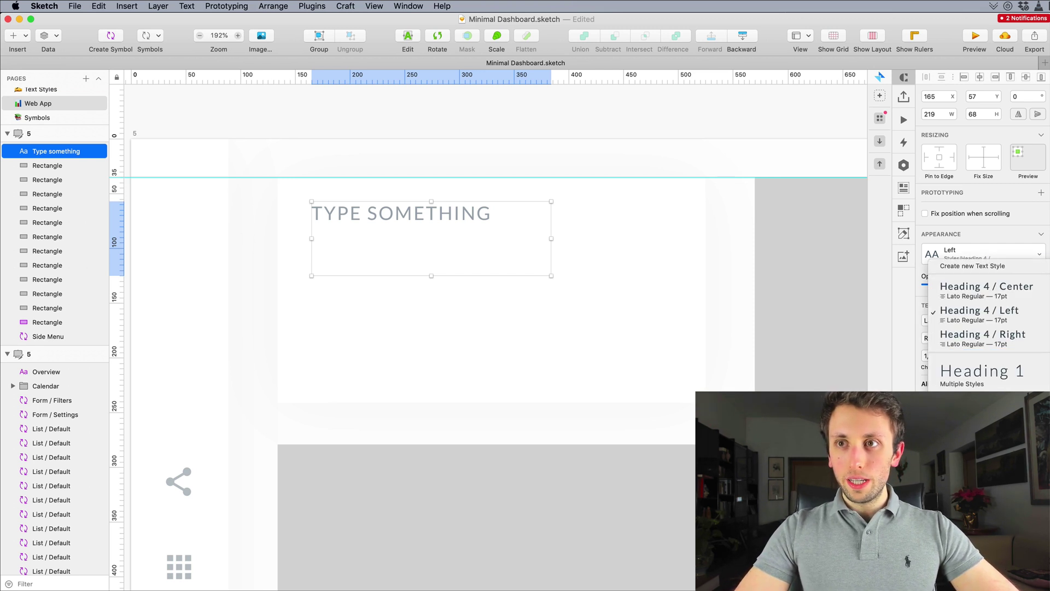
left_click(979, 415)
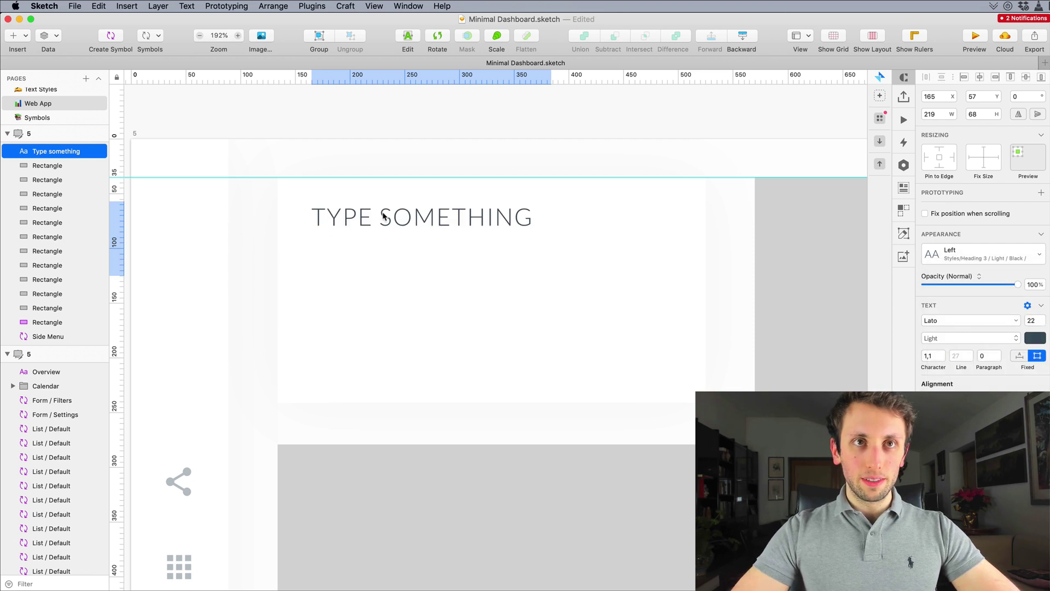
Step: Fill the text with a random name from Craft's Names data and shift it right
left_click_drag(384, 222, 438, 230)
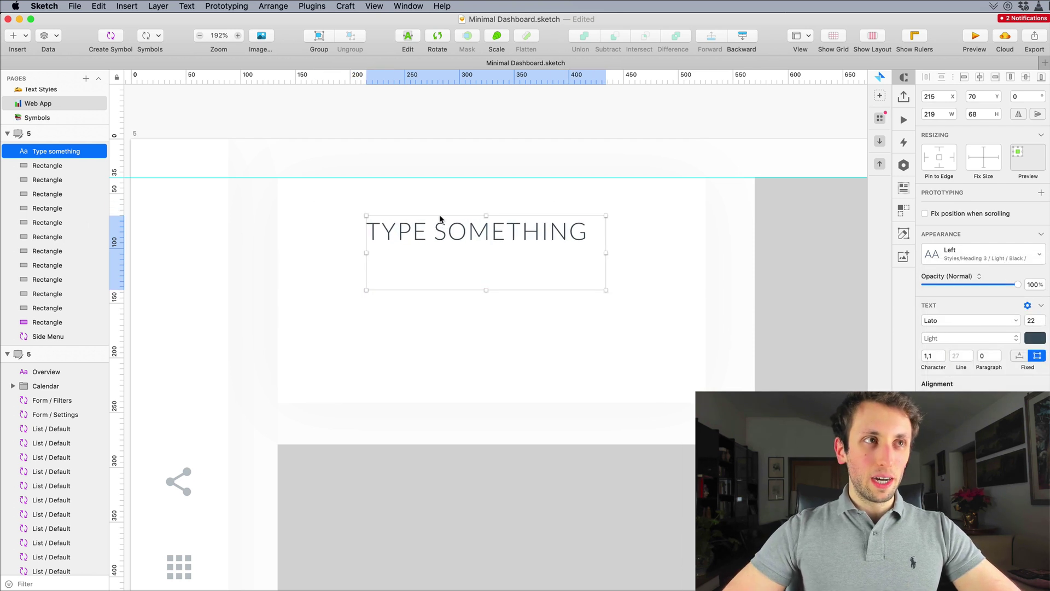
double_click(439, 214)
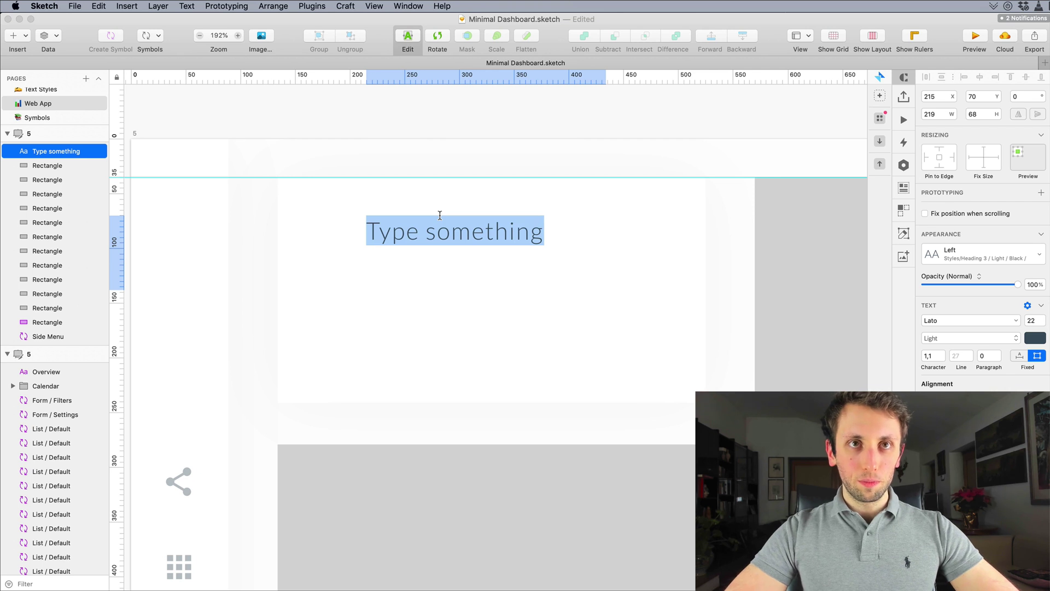
key("Escape")
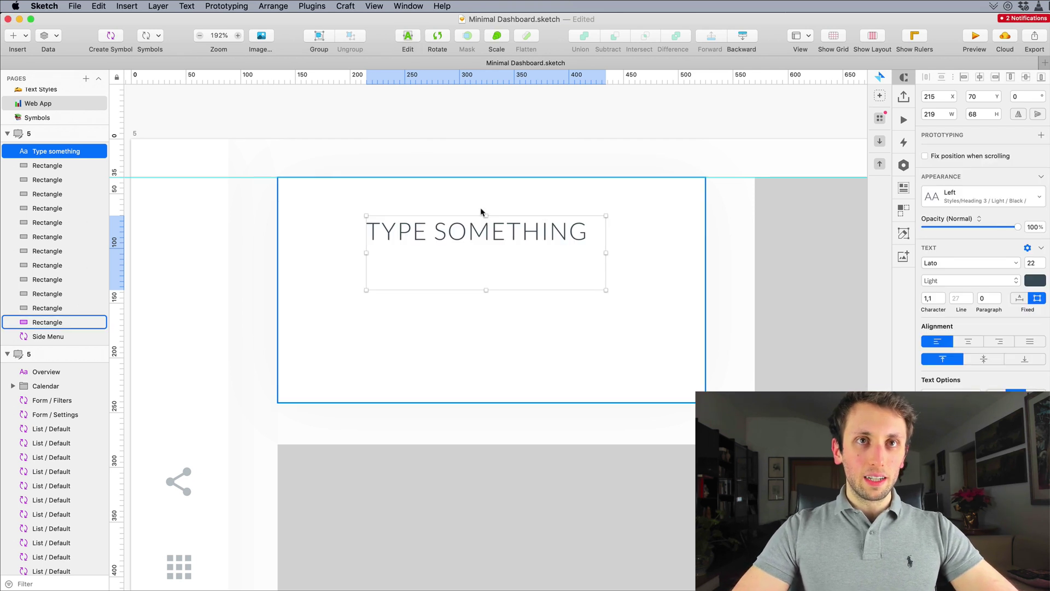
left_click(904, 187)
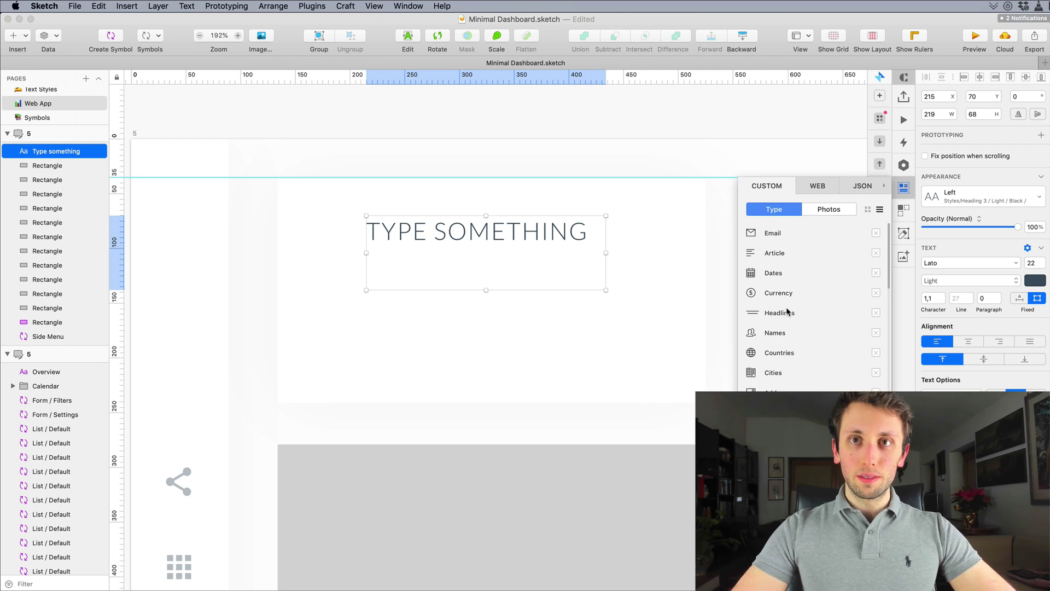
mouse_move(783, 342)
left_click(853, 355)
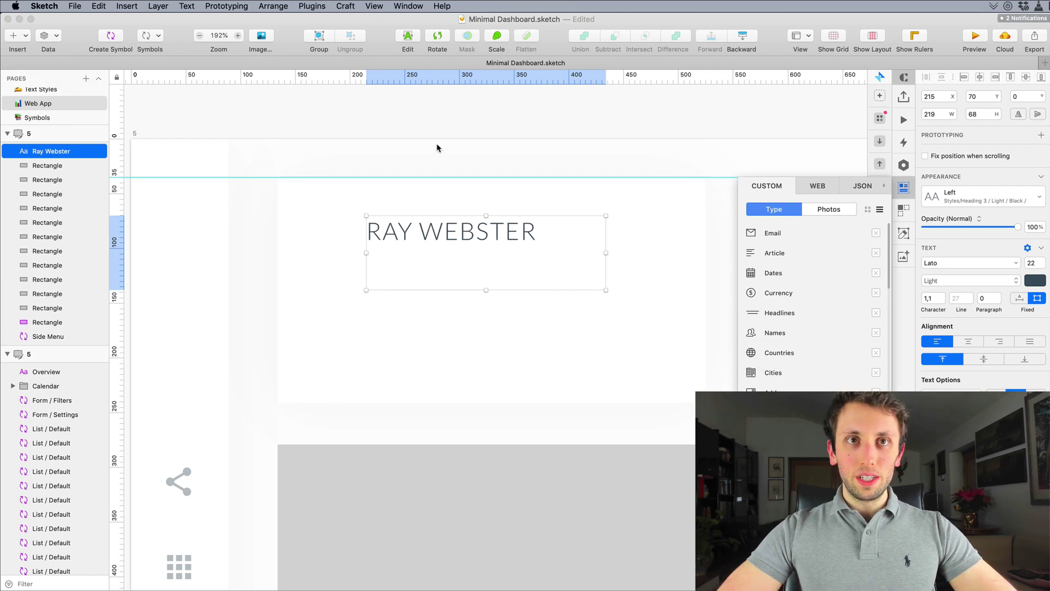
left_click_drag(425, 226, 440, 226)
left_click(449, 162)
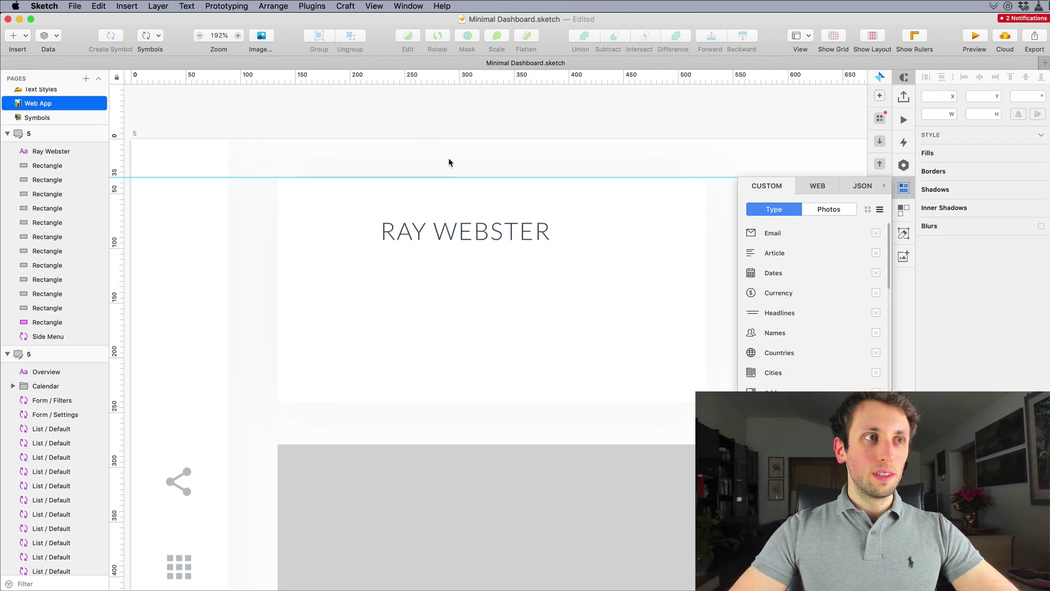
key("o")
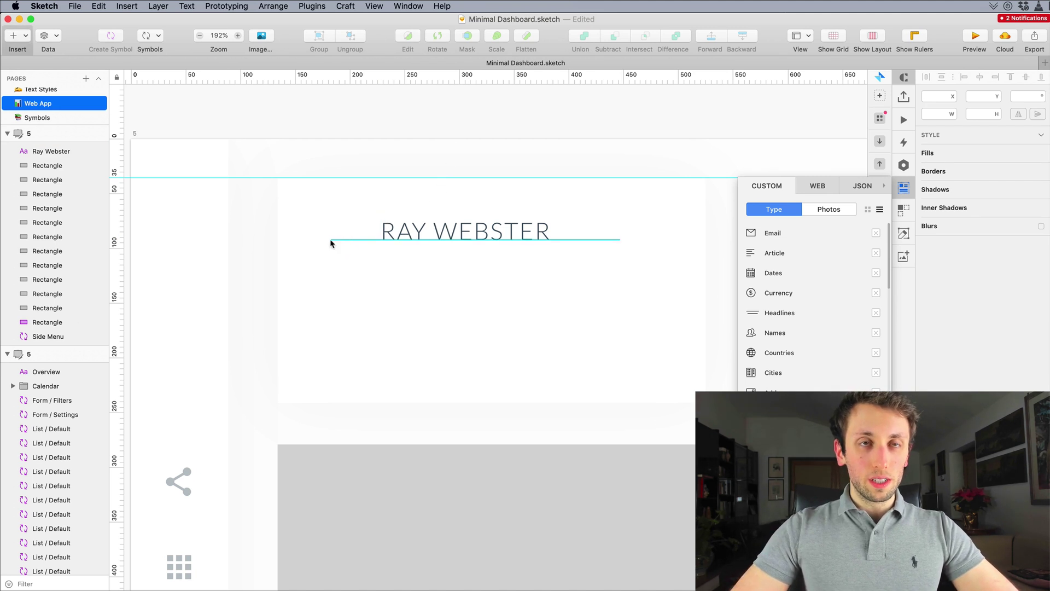
Step: Draw a 58 × 58 circle left of the name, fill it with a Faces photo, and remove its border
left_click_drag(343, 239, 354, 213)
key("Right")
key("Right")
key("Right")
left_click_drag(411, 240, 436, 241)
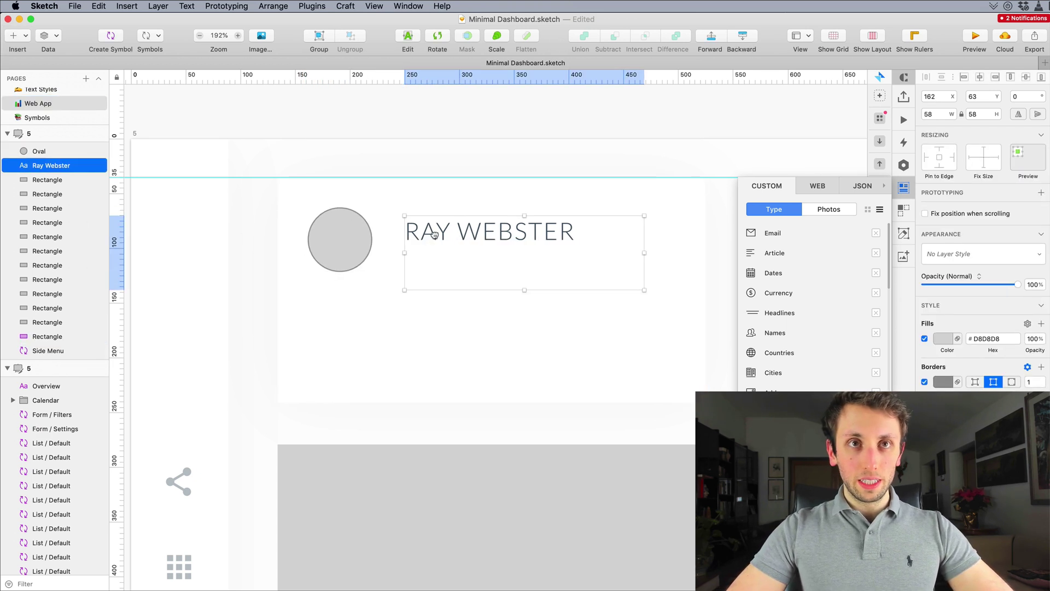
left_click(360, 237)
left_click(48, 49)
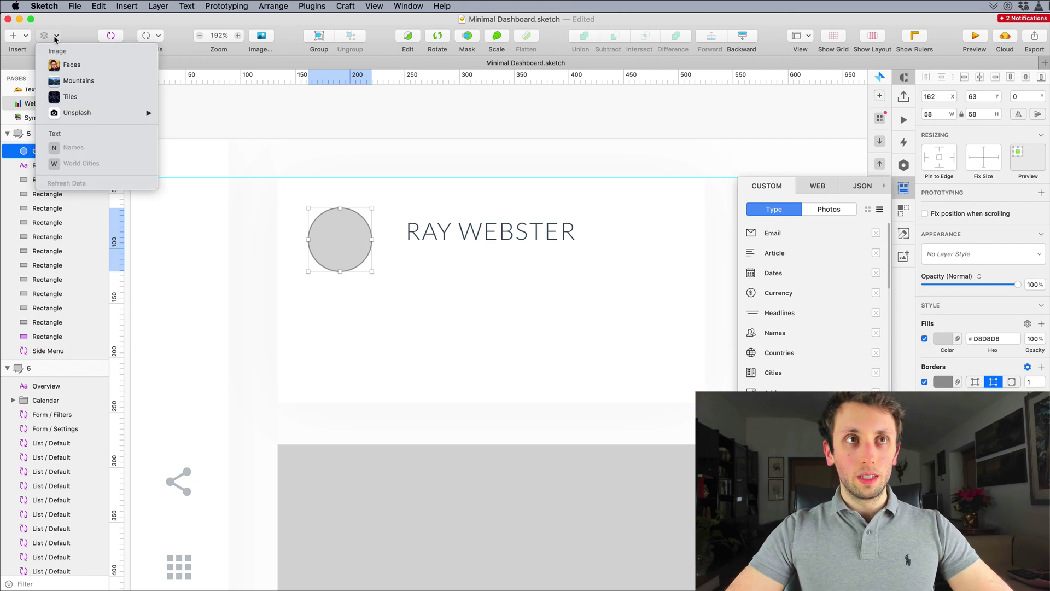
left_click(64, 66)
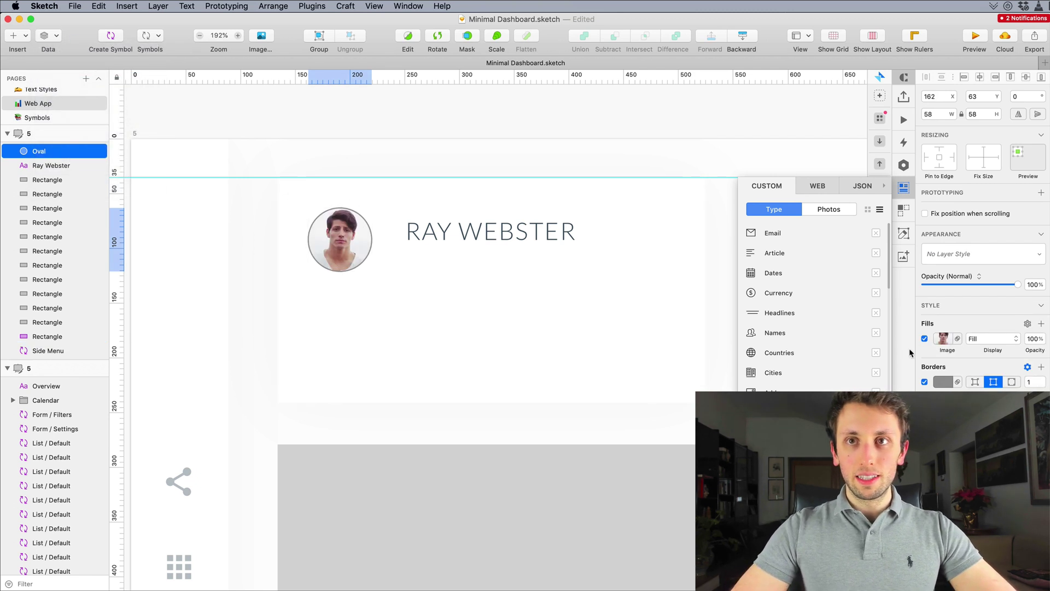
left_click(925, 382)
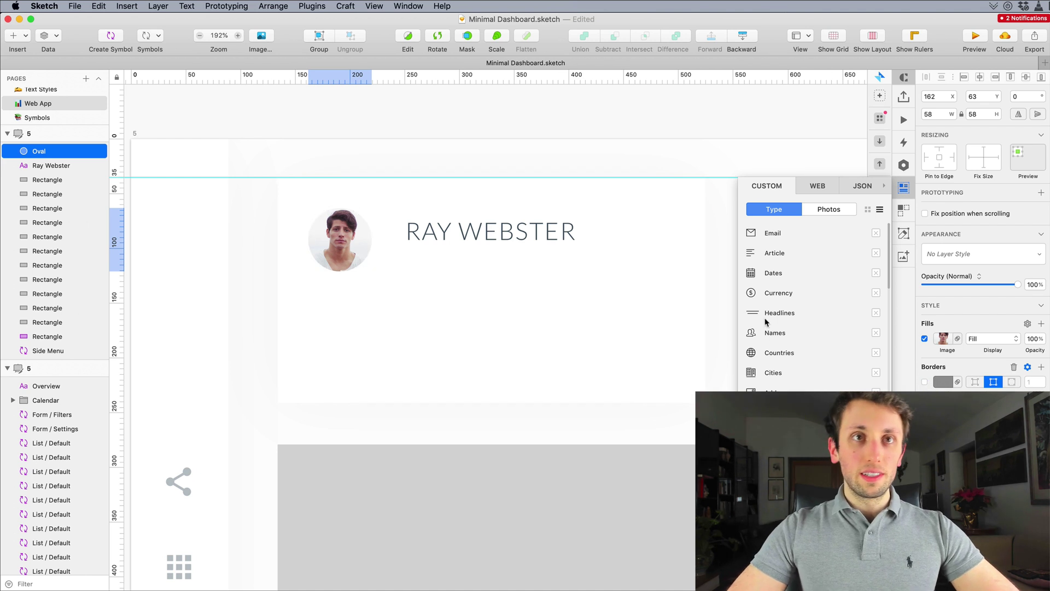
left_click(461, 227)
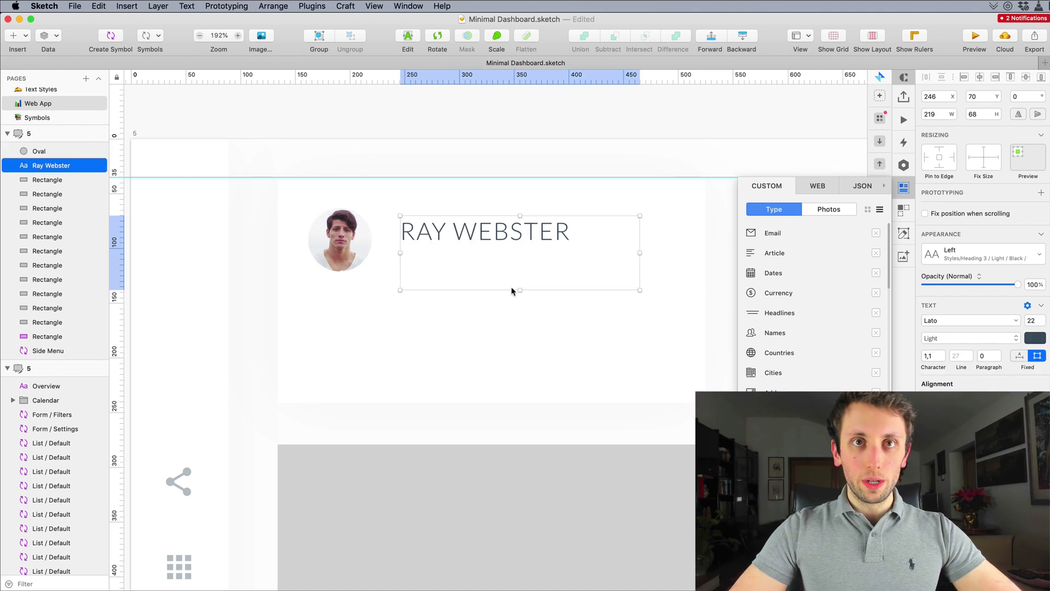
Step: Duplicate the name below itself and retype the copy as an @ username handle
left_click_drag(519, 278, 481, 254)
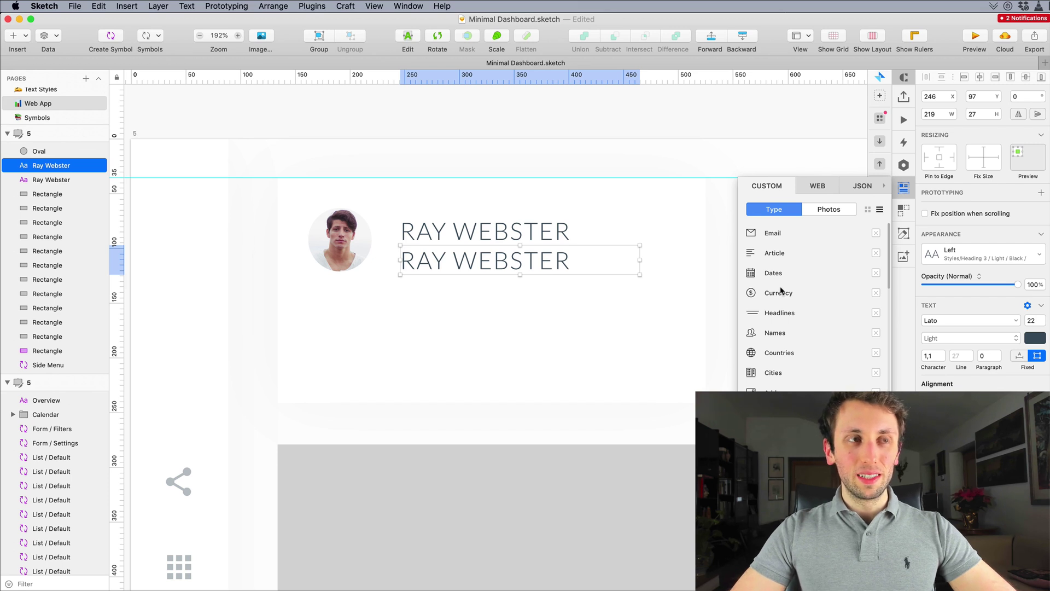
double_click(532, 265)
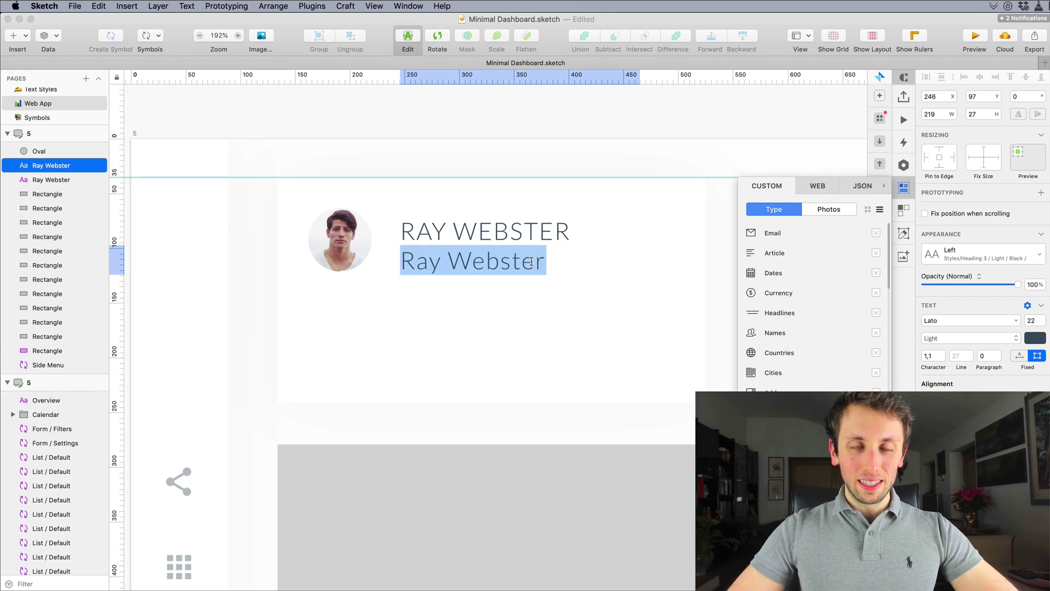
type("@")
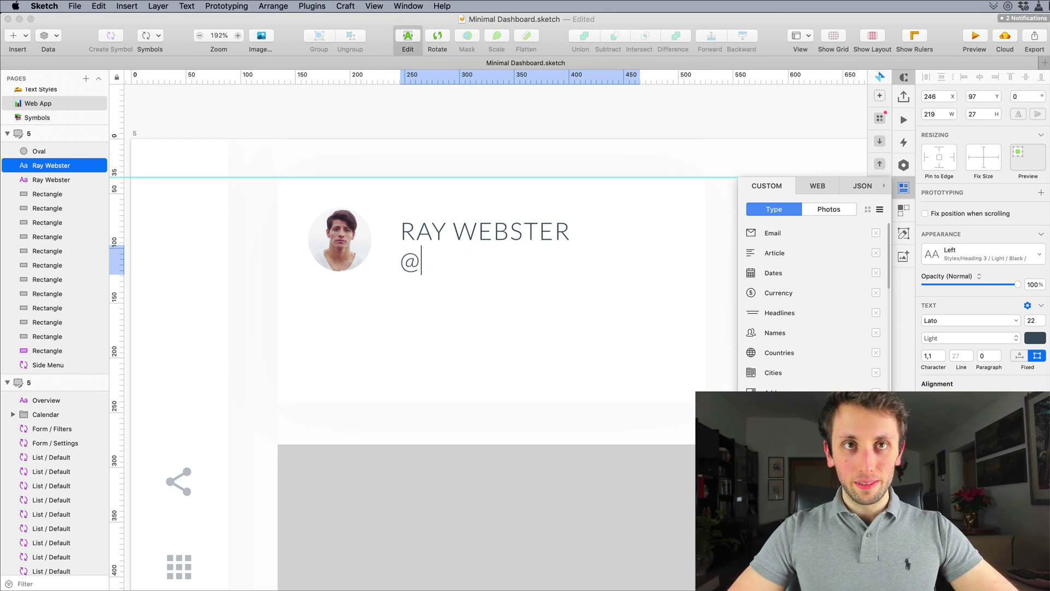
type("rau")
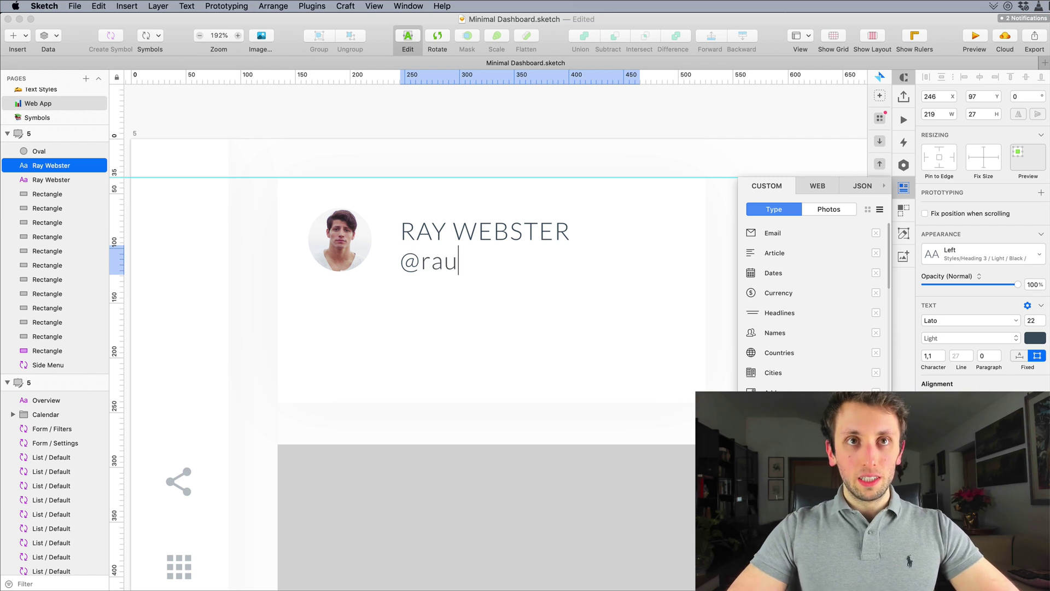
key("BackSpace")
type("y")
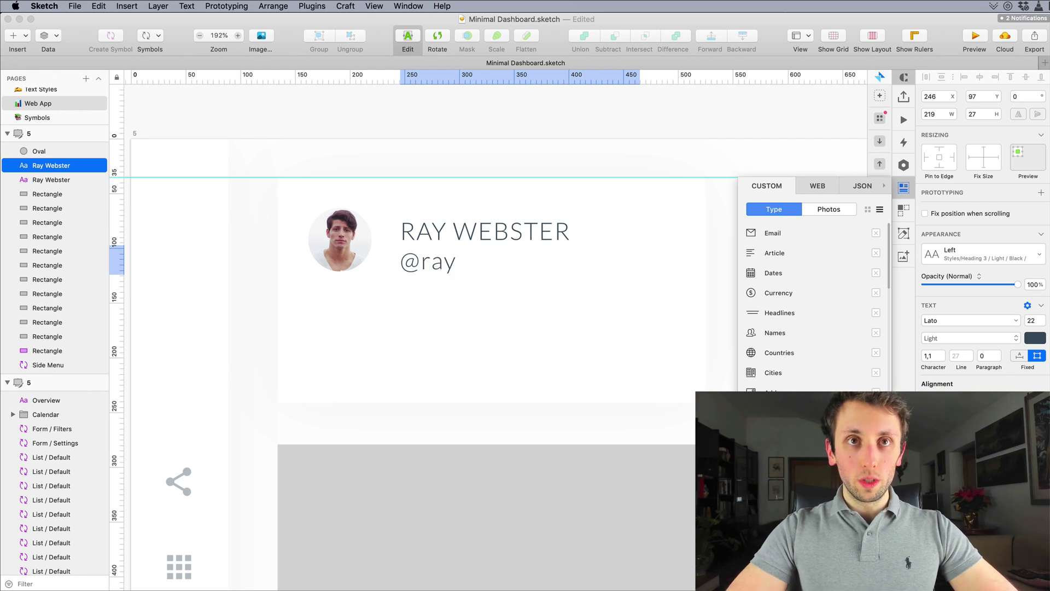
type("webster")
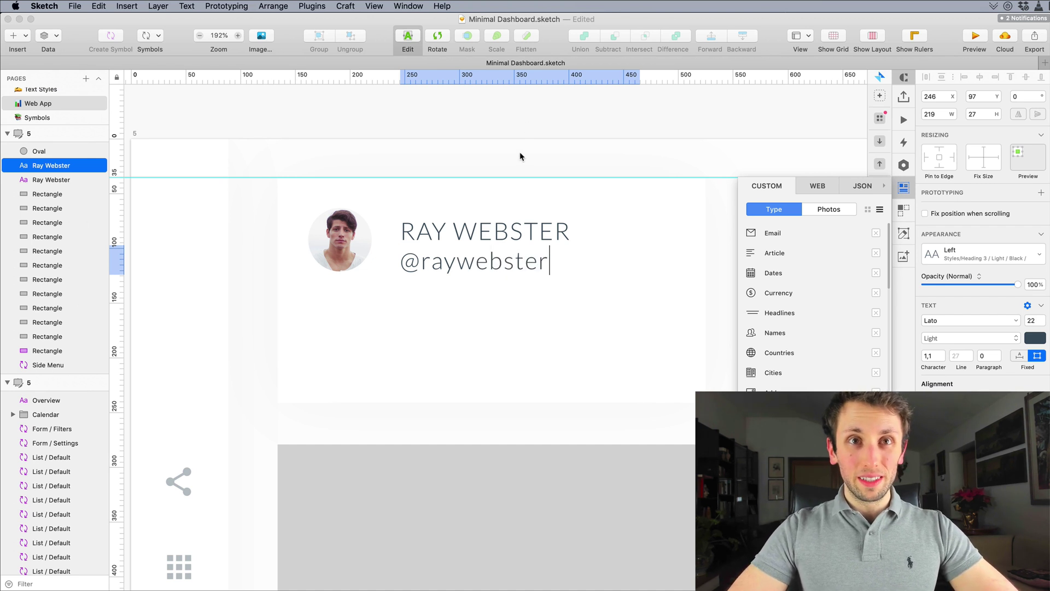
key("Escape")
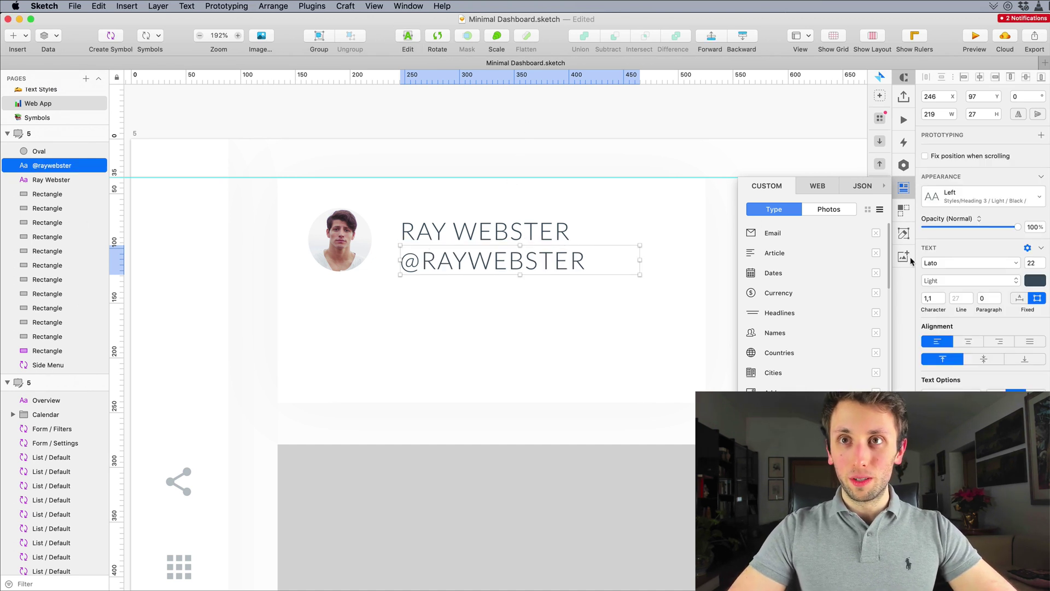
left_click(1007, 192)
left_click(538, 265)
double_click(602, 262)
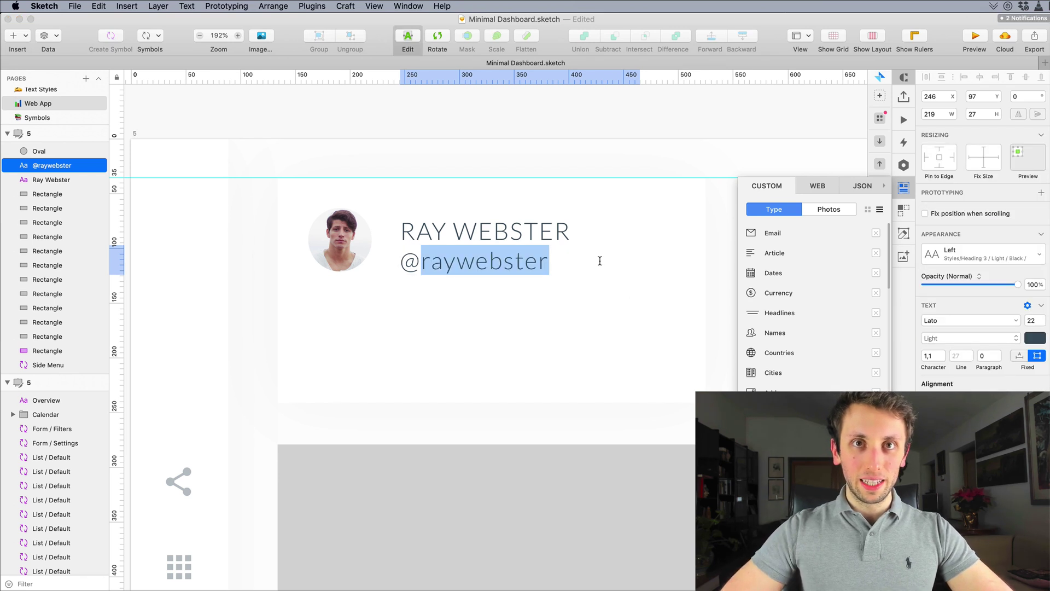
key("Right")
type("487")
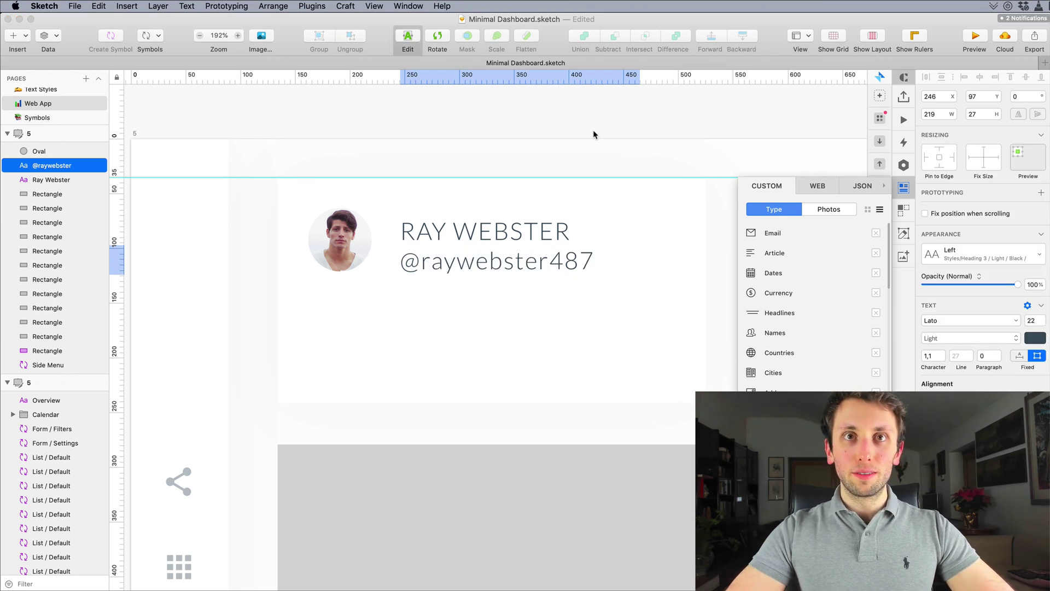
key("Escape")
Step: Apply the Heading 5 text style to the handle and nudge both text lines into alignment
left_click(972, 200)
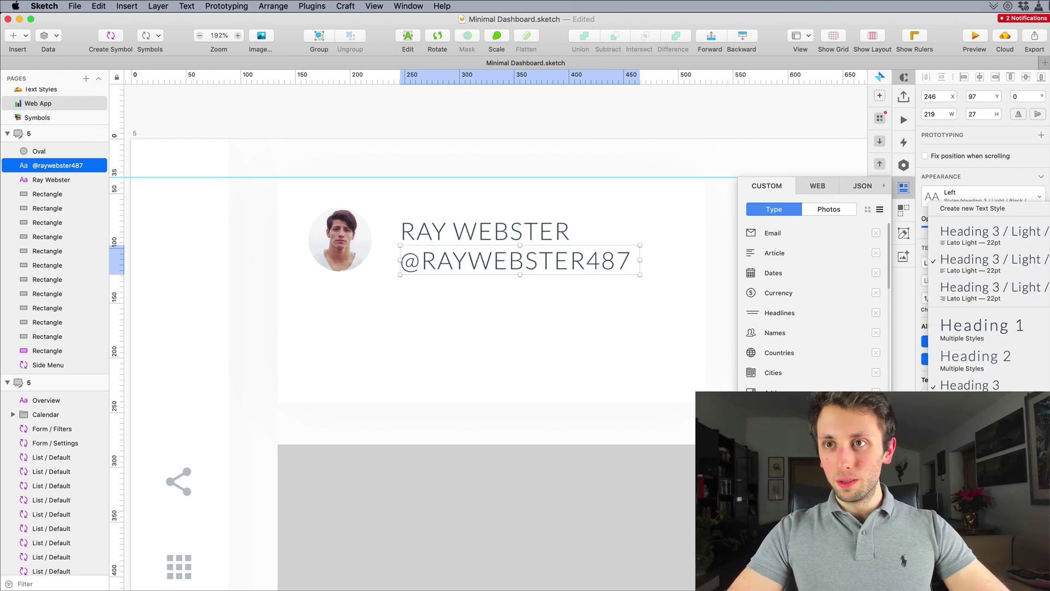
left_click(974, 446)
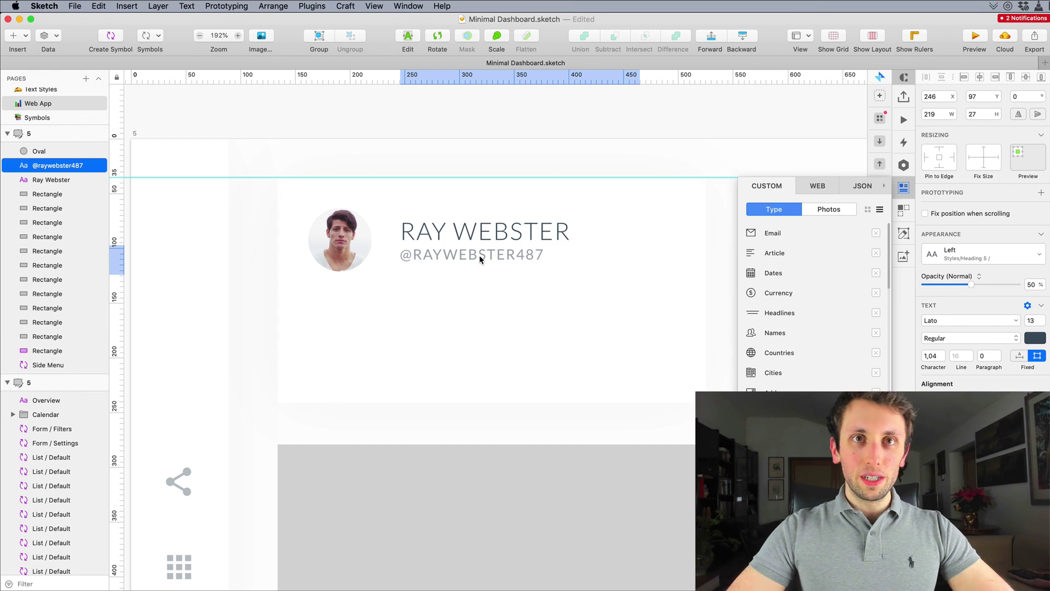
key("Down")
key("Down")
key("Down")
key("Down")
key("Down")
key("Down")
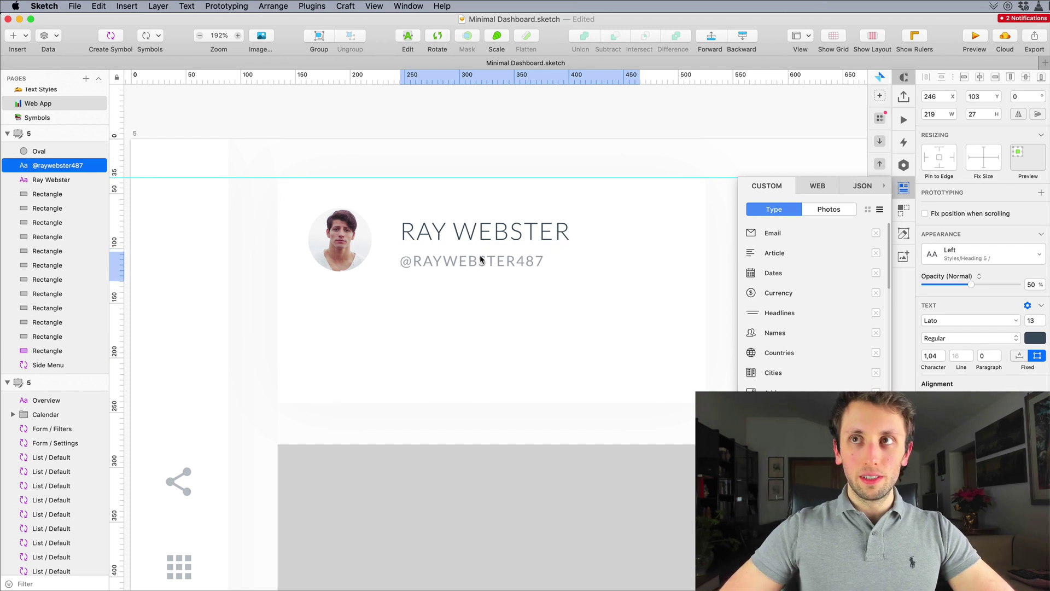
key("Up")
left_click(462, 234, "shift")
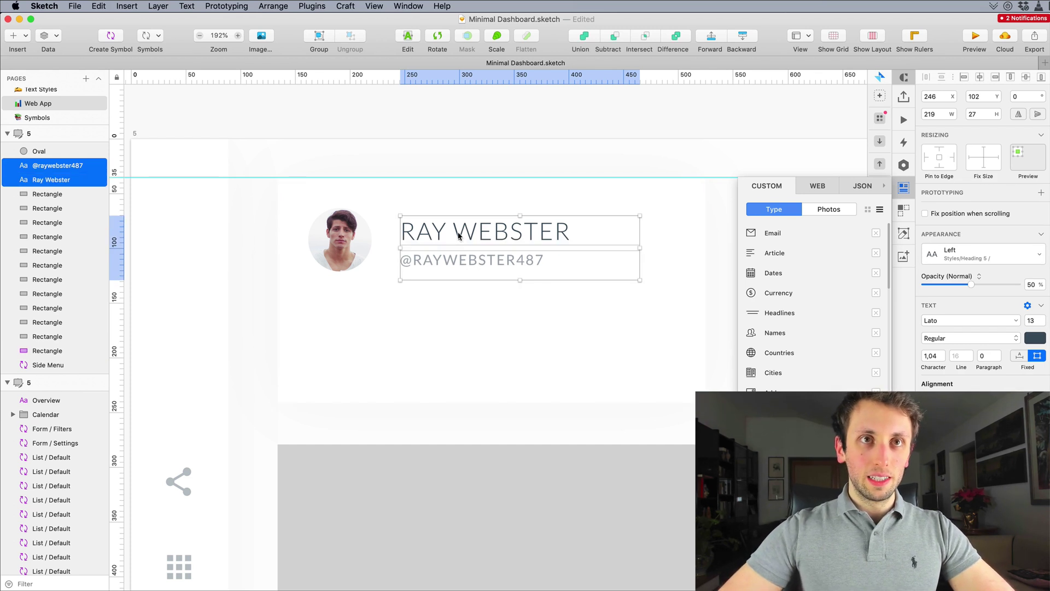
key("Up")
key("Up")
key("Up")
key("Up")
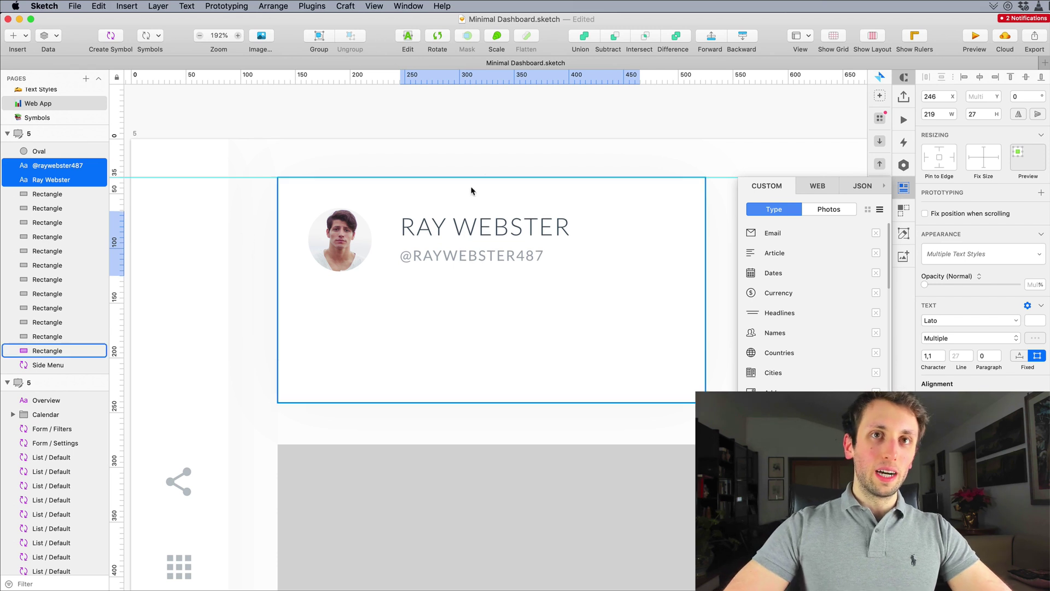
Step: Deselect the text, pan across the grid, and close the Craft data panel
left_click(488, 151)
scroll(500, 182, "down", 10)
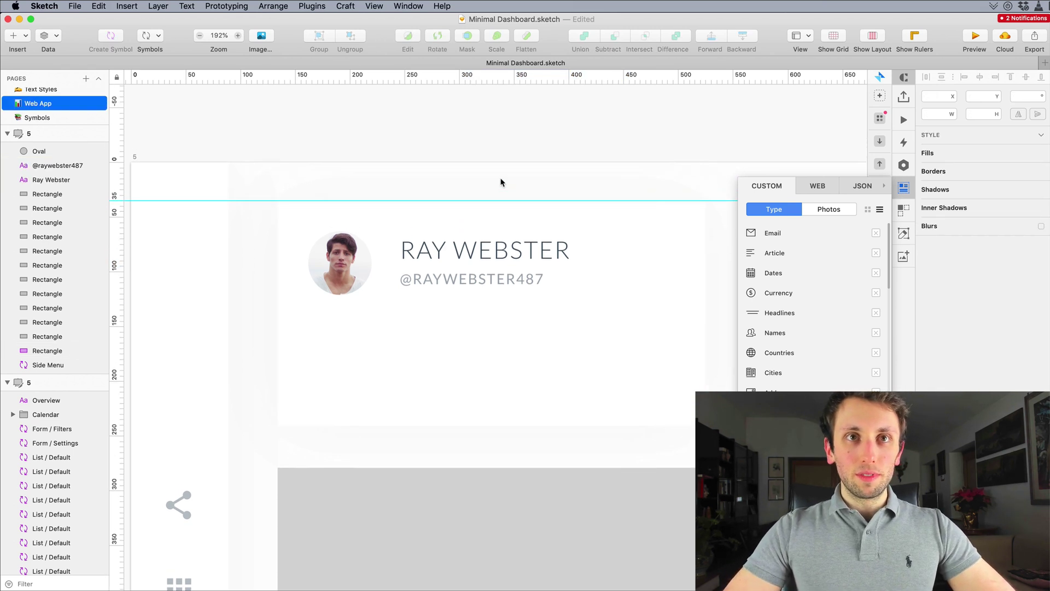
scroll(500, 182, "right", 1)
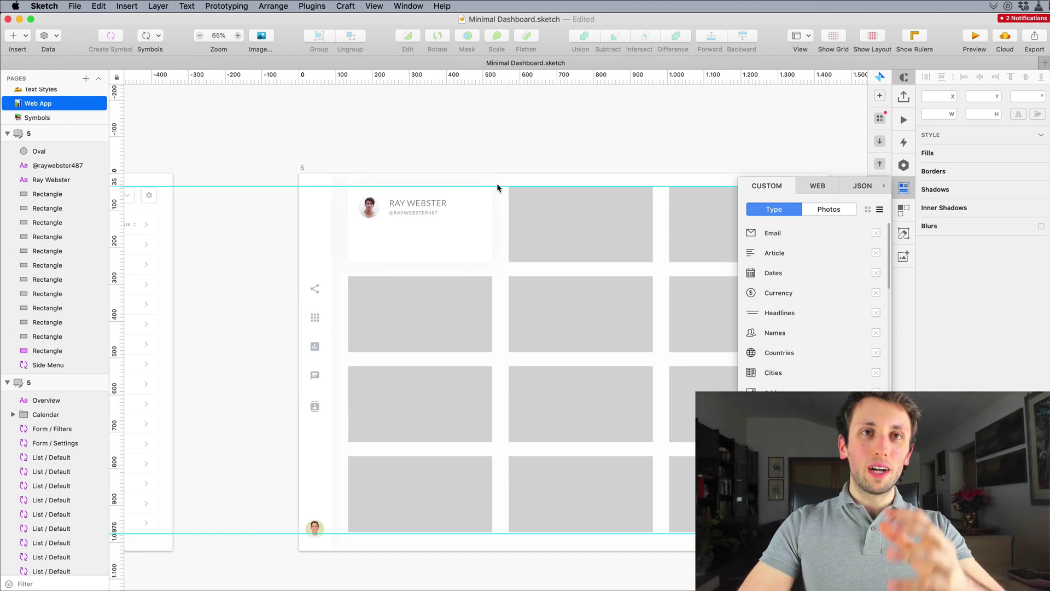
scroll(482, 186, "right", 1)
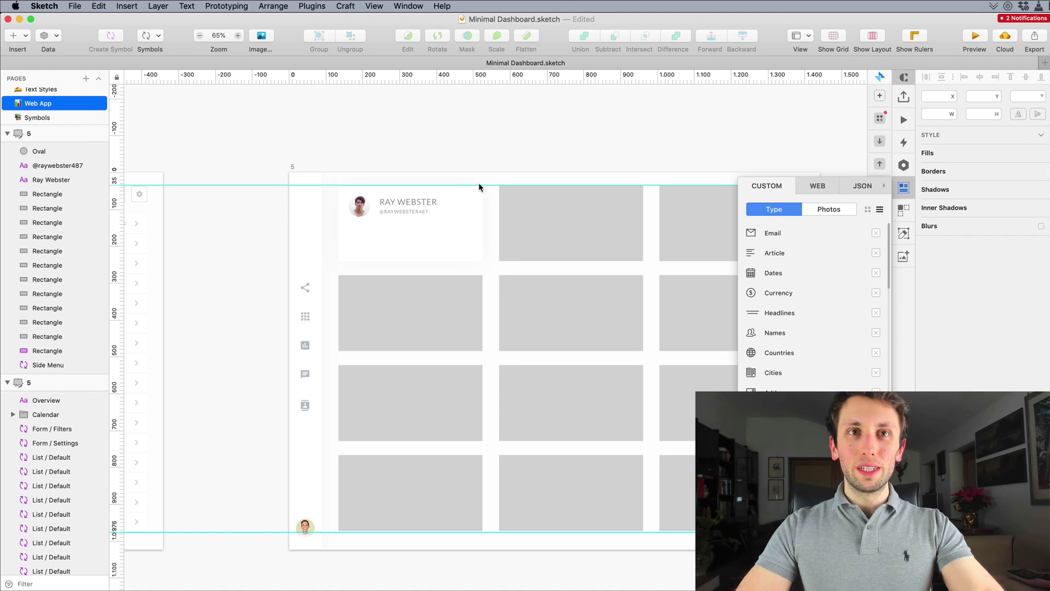
scroll(481, 183, "right", 3)
scroll(487, 179, "right", 1)
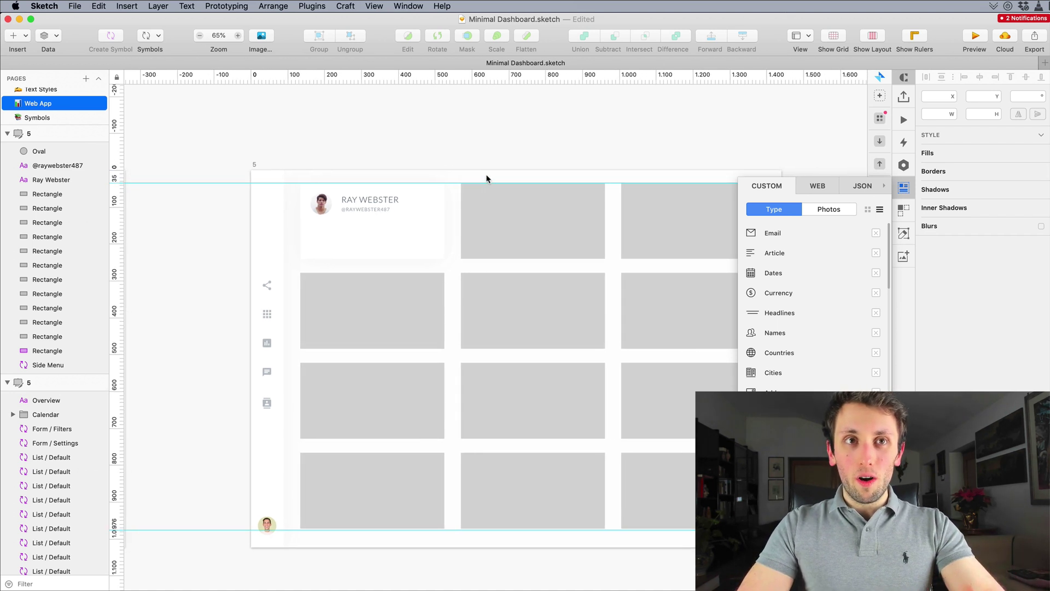
scroll(487, 182, "right", 5)
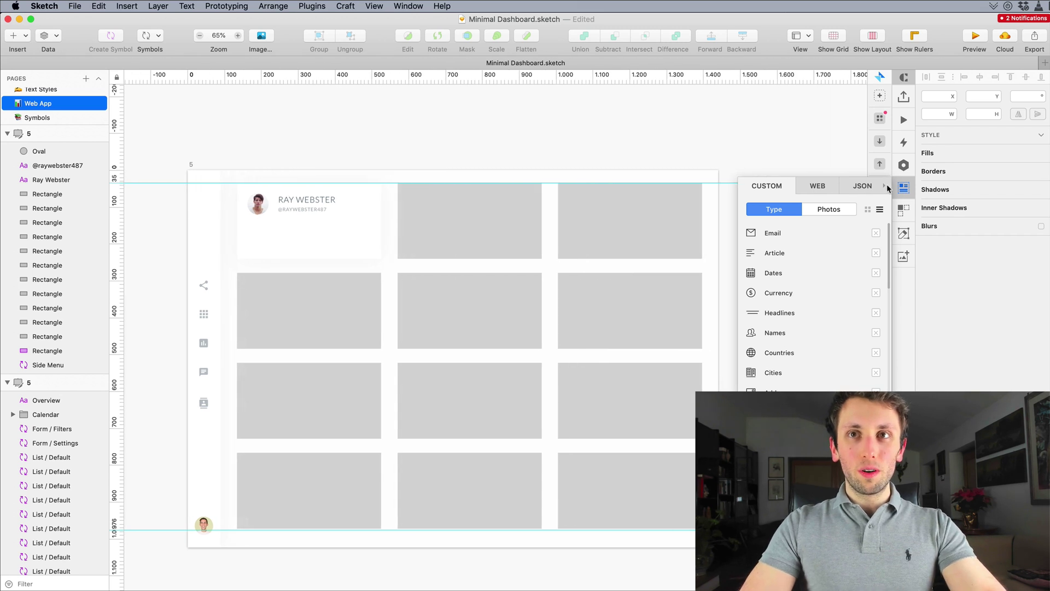
left_click(904, 187)
scroll(380, 263, "left", 4)
scroll(380, 263, "down", 1)
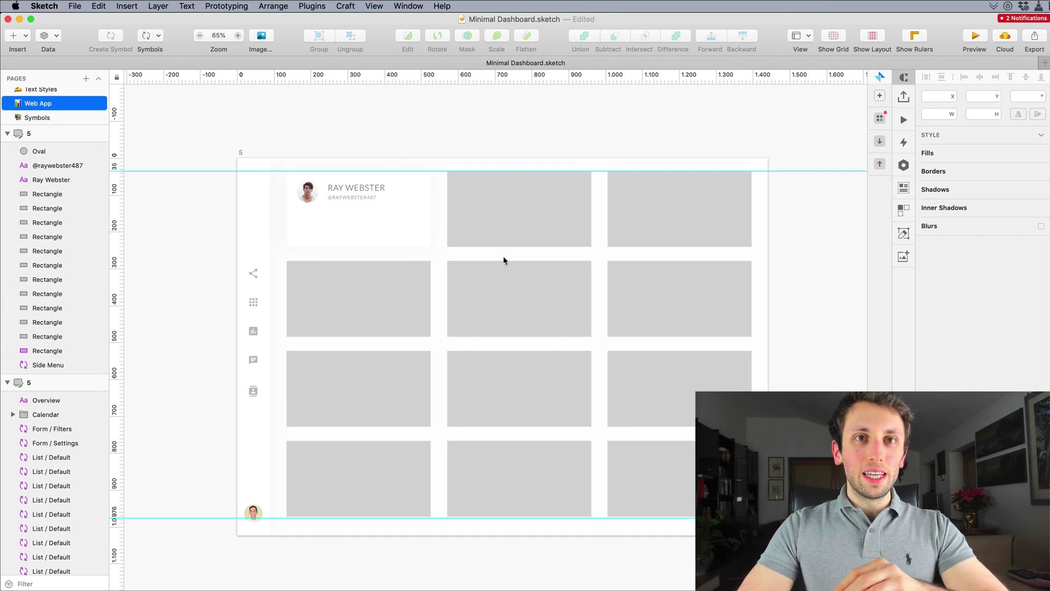
scroll(339, 223, "up", 10)
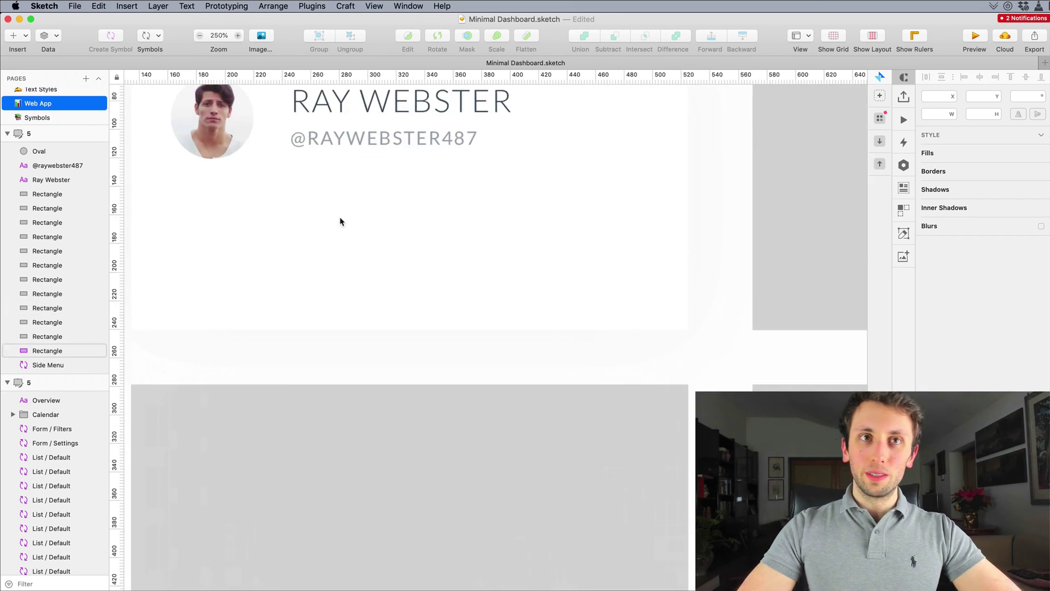
left_click(335, 231)
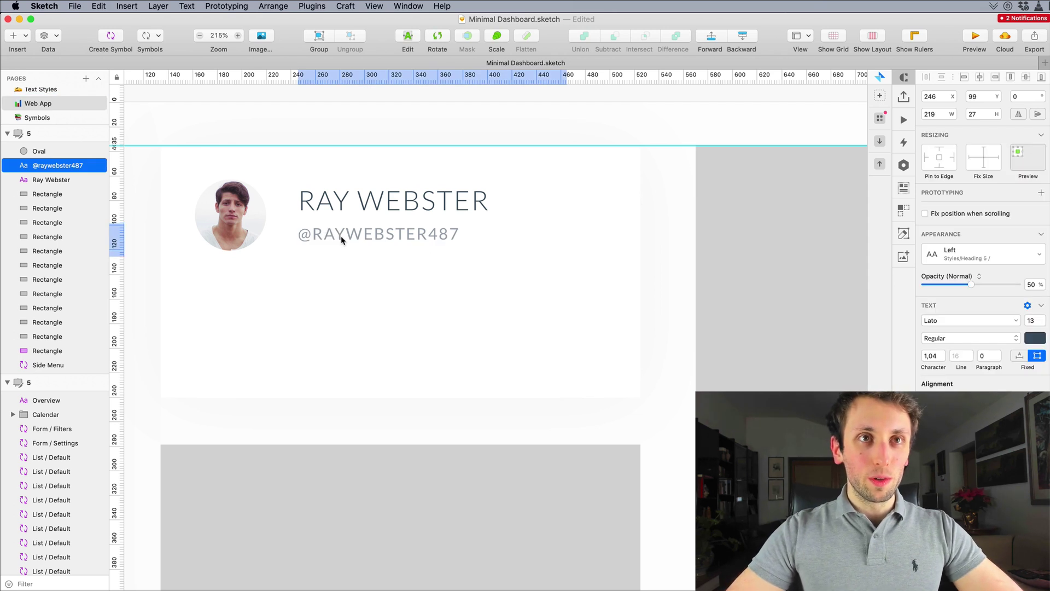
left_click_drag(356, 239, 284, 284)
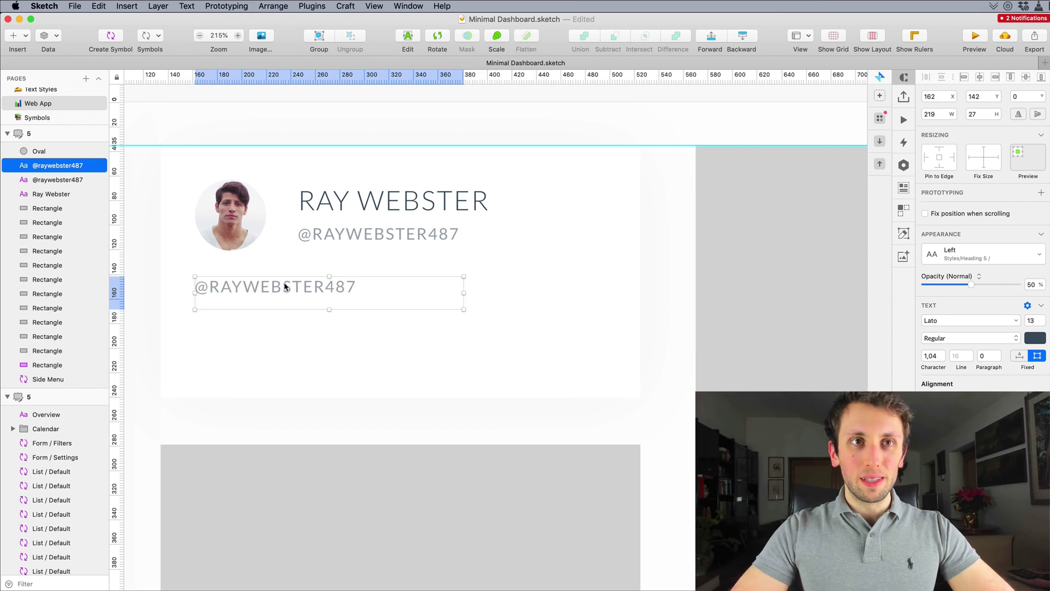
left_click_drag(463, 309, 606, 370)
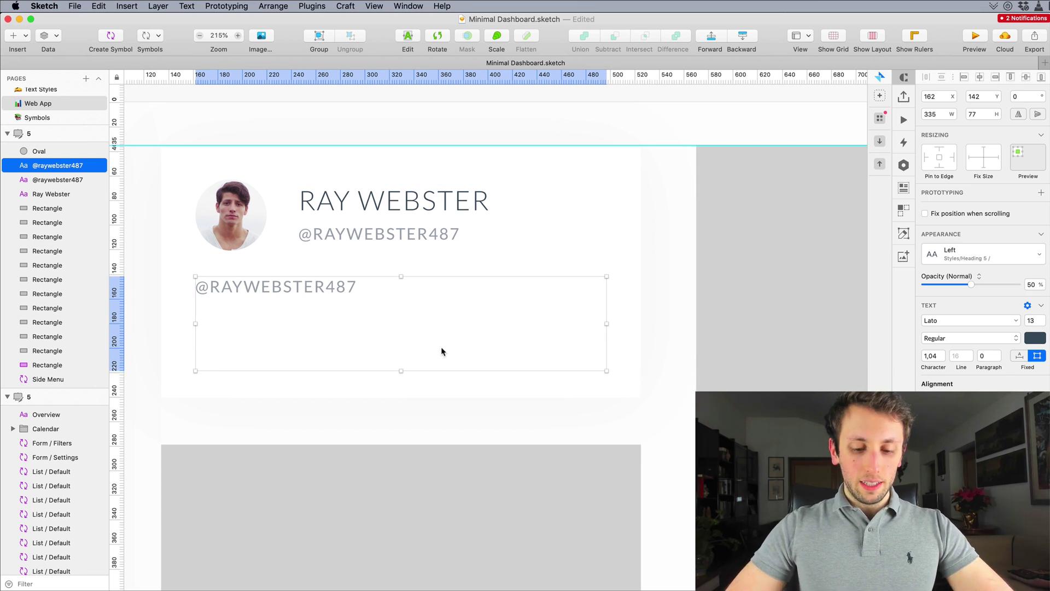
double_click(440, 352)
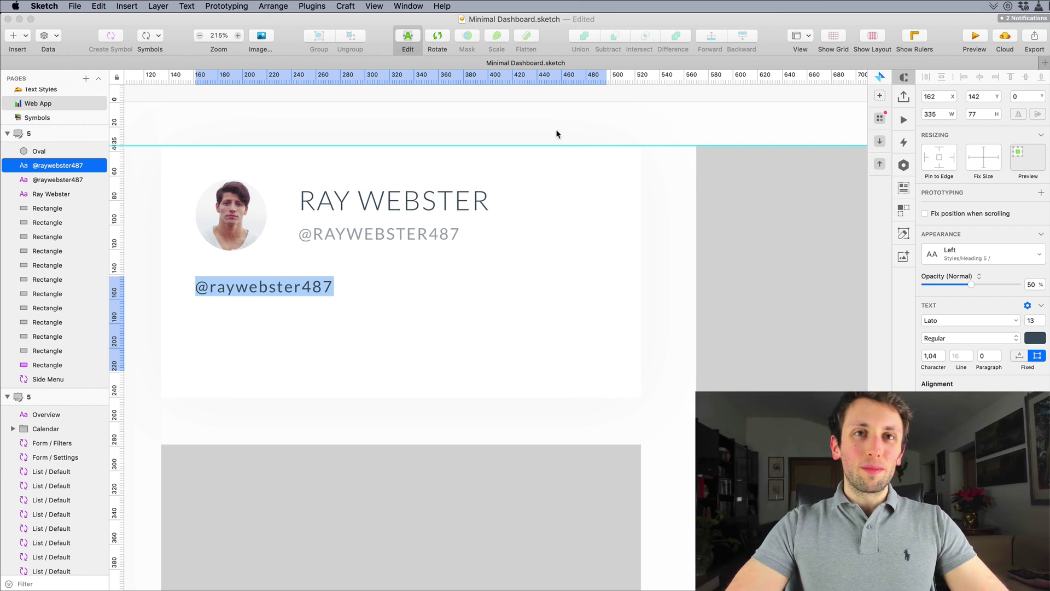
key("Escape")
scroll(554, 178, "down", 1)
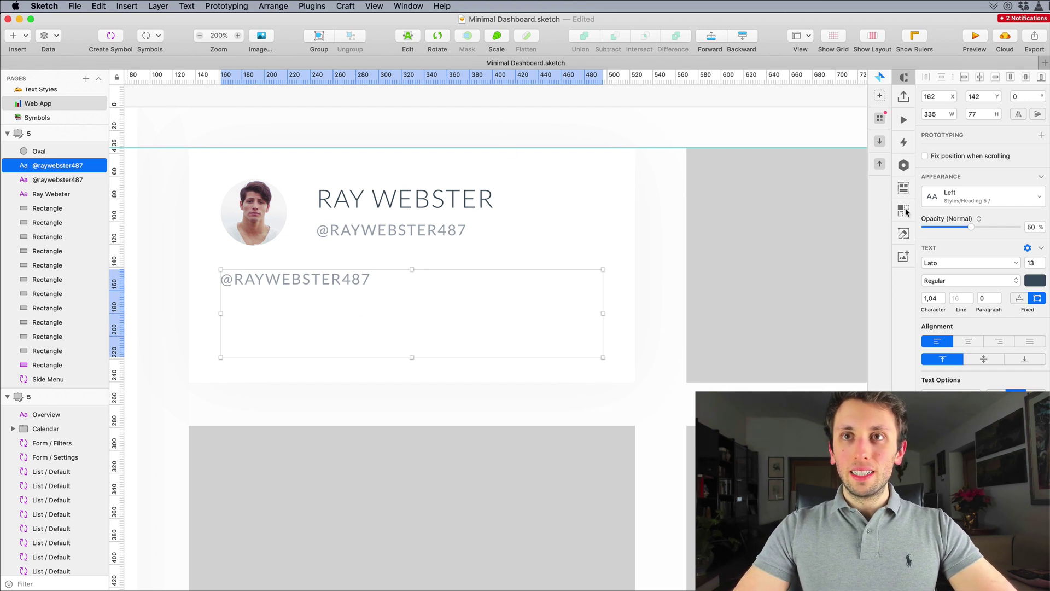
Step: Fill the text box with Craft's Advertising article text and apply the Paragraph/Regular style
left_click(904, 188)
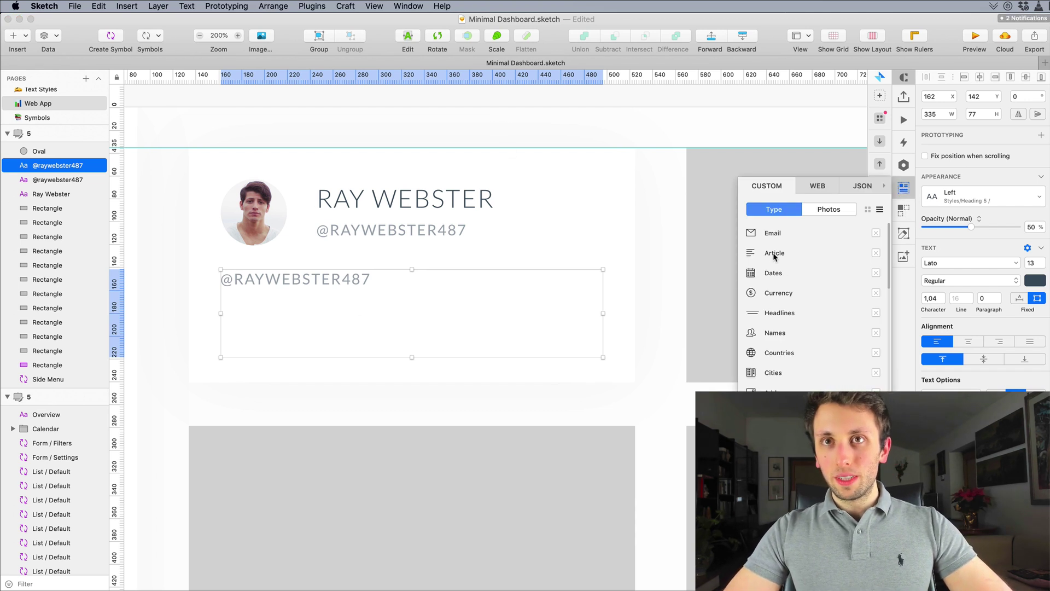
mouse_move(774, 255)
left_click(783, 280)
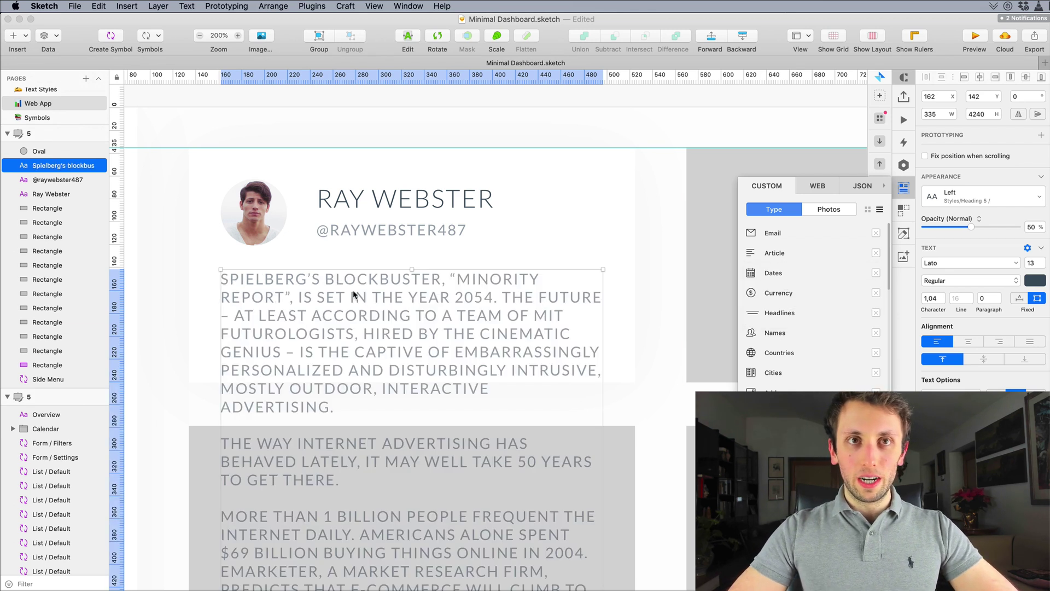
scroll(353, 296, "down", 5)
left_click(955, 198)
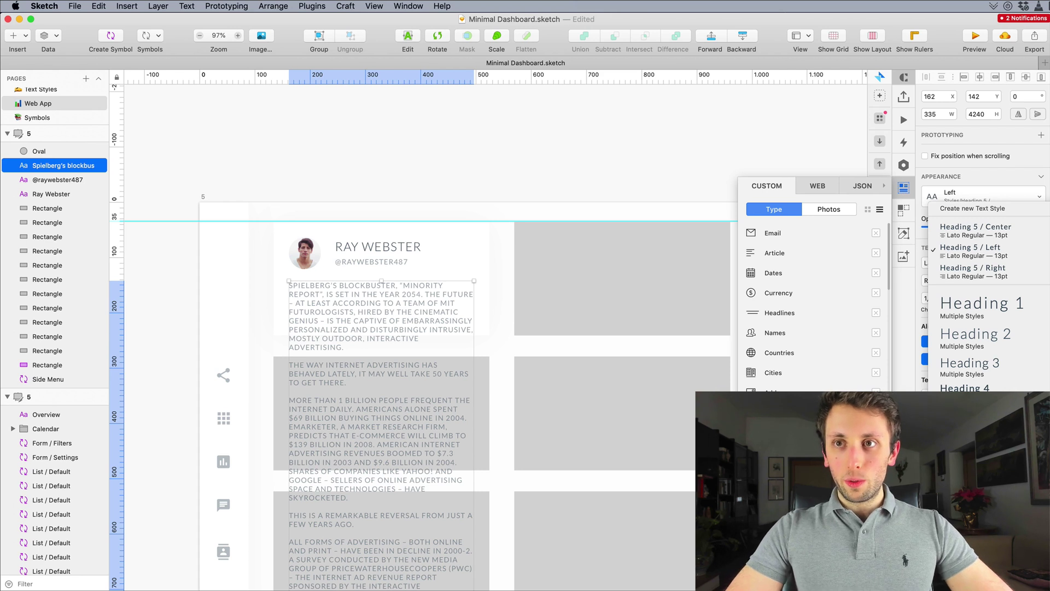
left_click(974, 415)
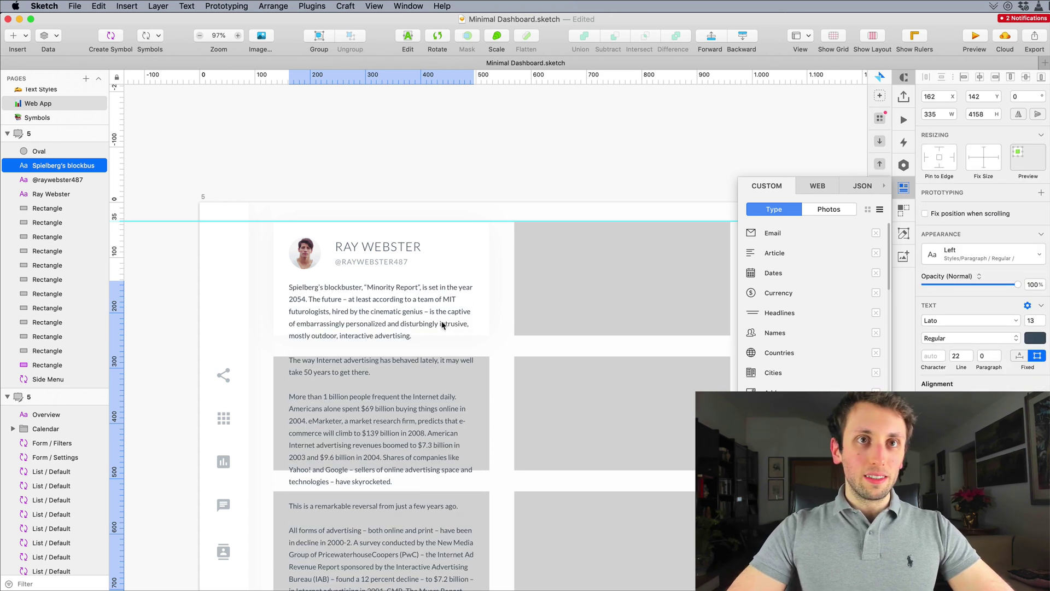
Step: Delete all the article text after 'the captive.', leaving three lines
double_click(448, 314)
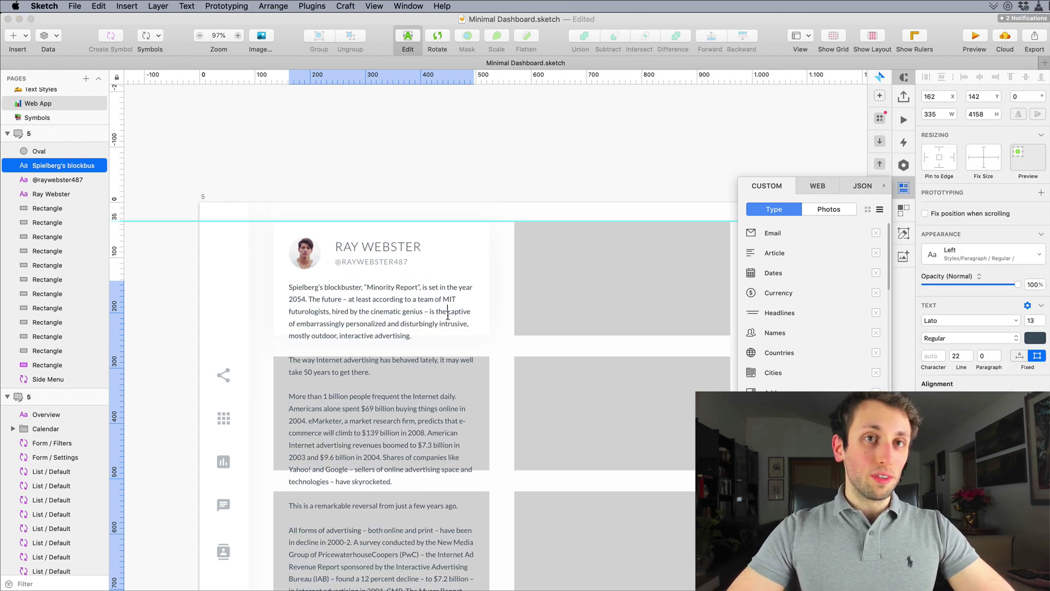
left_click_drag(469, 310, 472, 586)
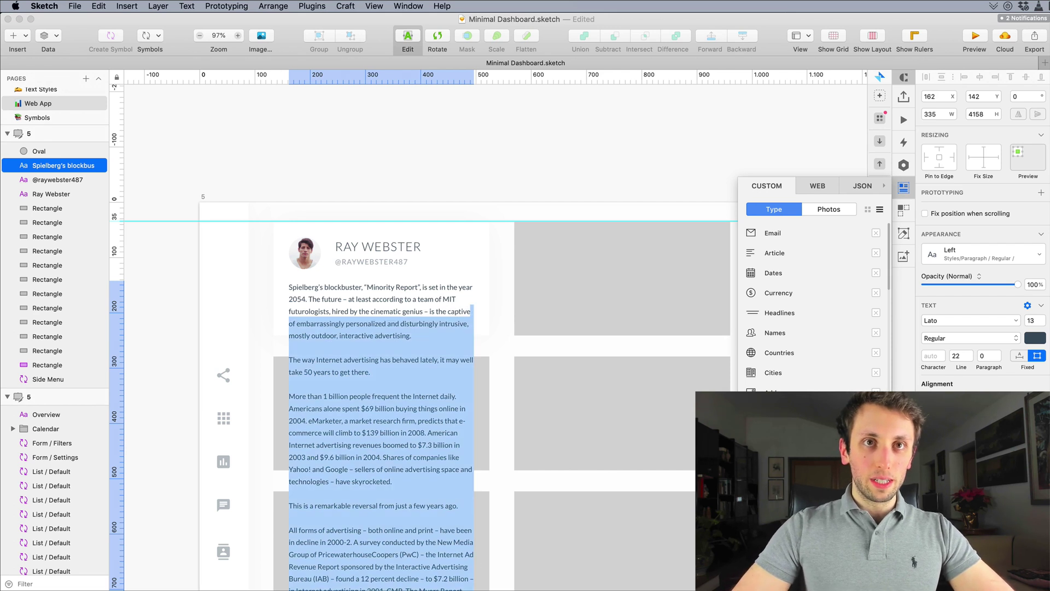
key("BackSpace")
left_click_drag(312, 323, 310, 554)
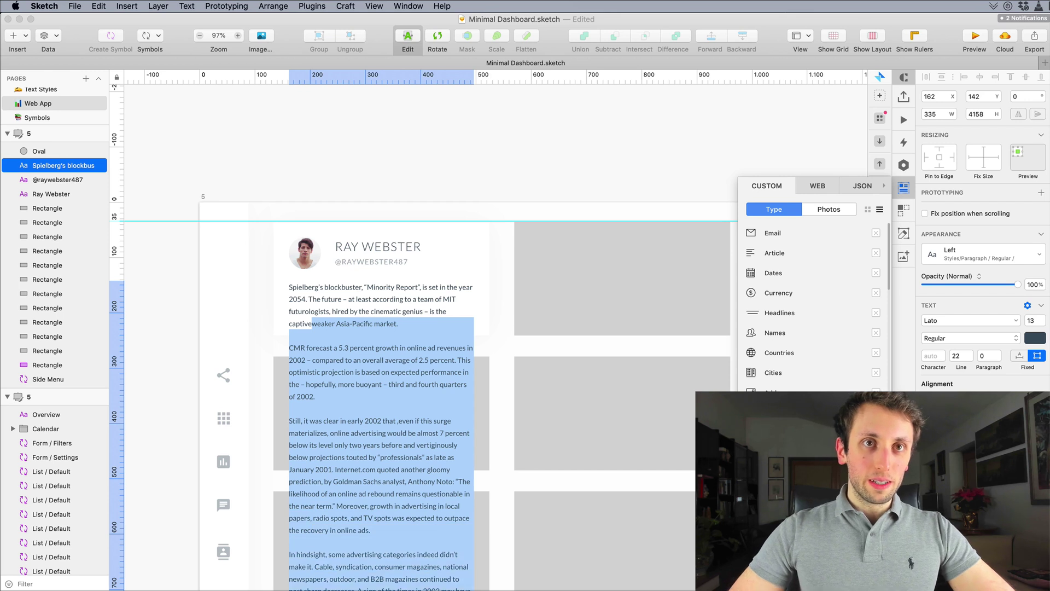
key("BackSpace")
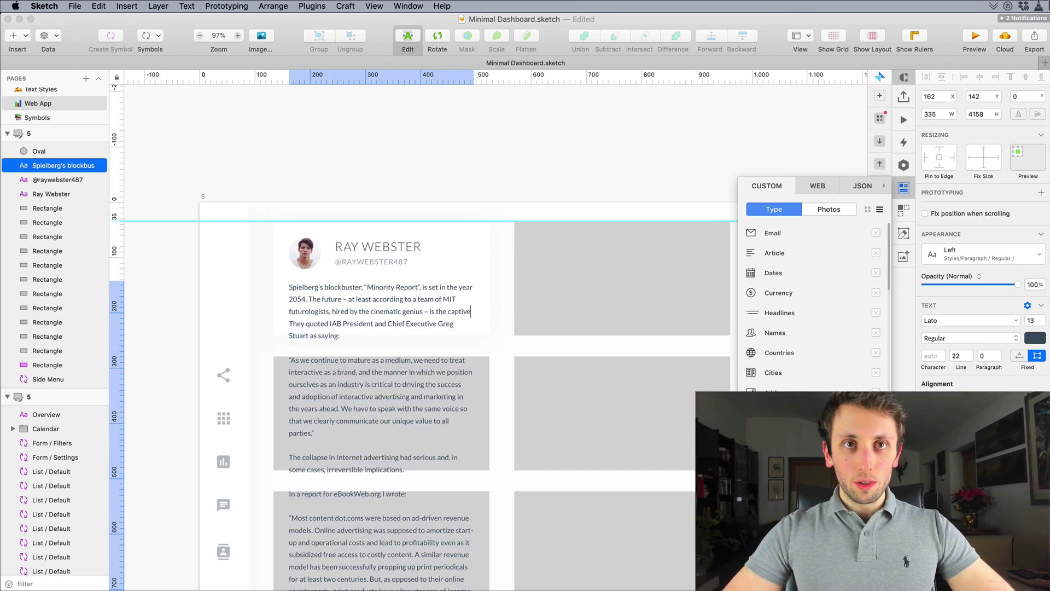
key("shift+Down")
key("shift+Down")
key("shift+Down")
key("shift+Down")
key("shift+Down")
key("shift+Down")
key("shift+Down")
key("shift+Down")
key("shift+Down")
key("shift+Down")
key("shift+Down")
key("shift+Down")
key("shift+Down")
key("shift+Down")
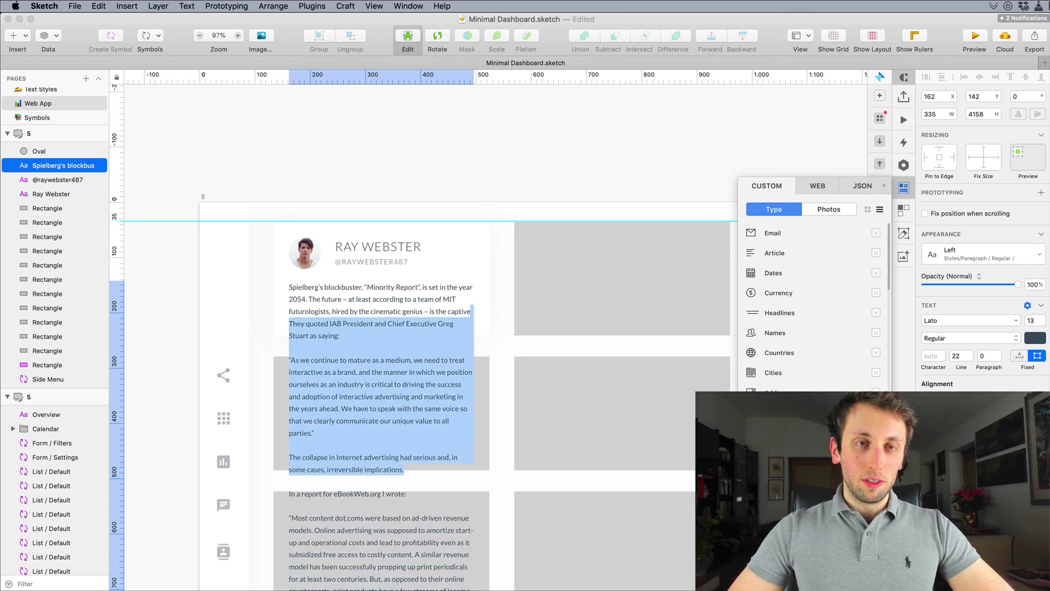
key("shift+Down")
key("shift+Down")
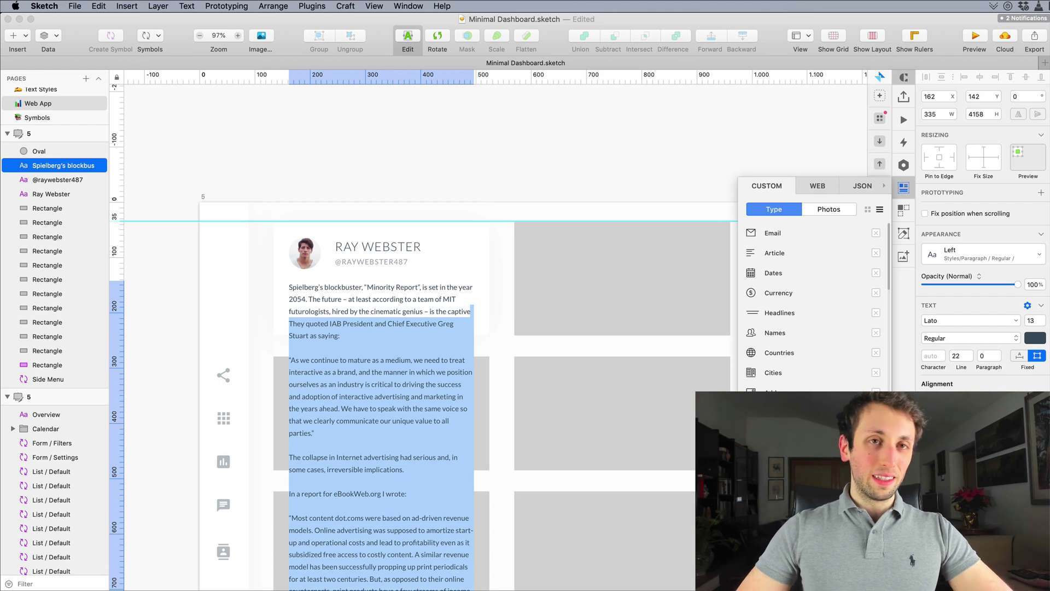
key("BackSpace")
key("shift+Down")
key("shift+Down")
key("shift+Down")
key("shift+Down")
key("shift+Down")
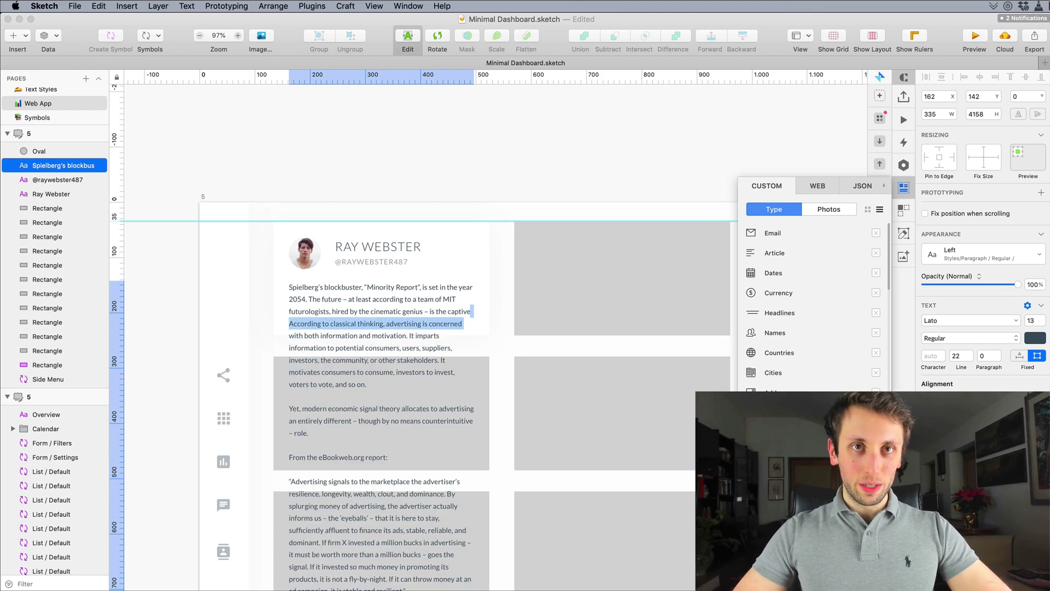
key("shift+Down")
key("shift+Down")
key("shift+Down")
key("shift+Down")
key("shift+Down")
key("shift+Down")
key("shift+Down")
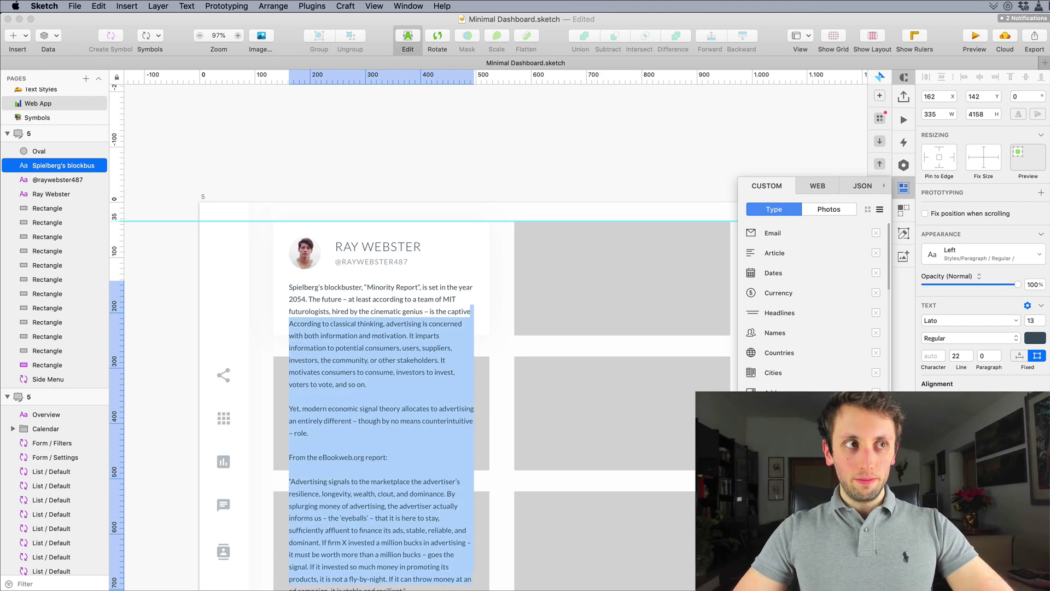
key("BackSpace")
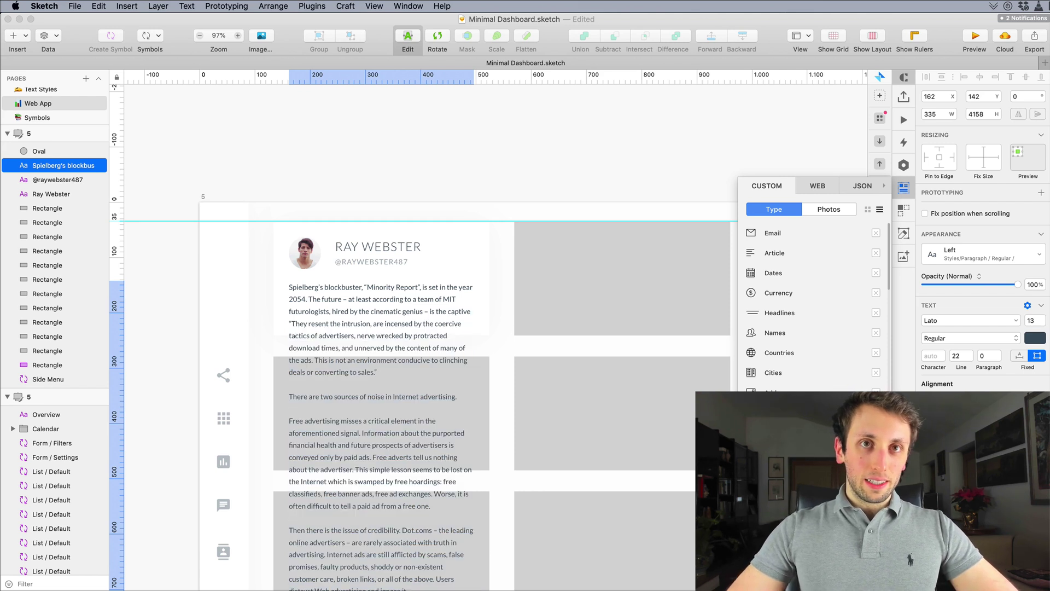
key("shift+Down")
key("shift+Down")
key("shift+Down")
key("shift+Down")
key("shift+Down")
key("shift+Down")
key("shift+Down")
key("shift+Down")
key("shift+Down")
key("shift+Down")
key("shift+Down")
key("shift+Down")
key("shift+Down")
key("shift+Down")
key("shift+Down")
key("shift+Down")
key("shift+Down")
key("shift+Down")
key("shift+Down")
key("shift+Down")
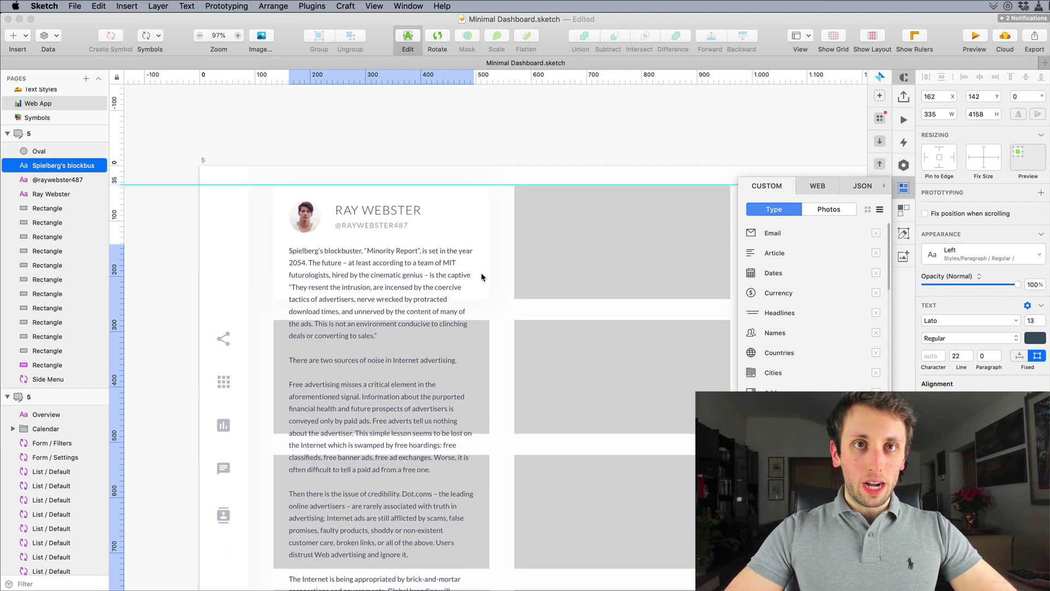
key("shift+Down")
key("shift+Down")
key("BackSpace")
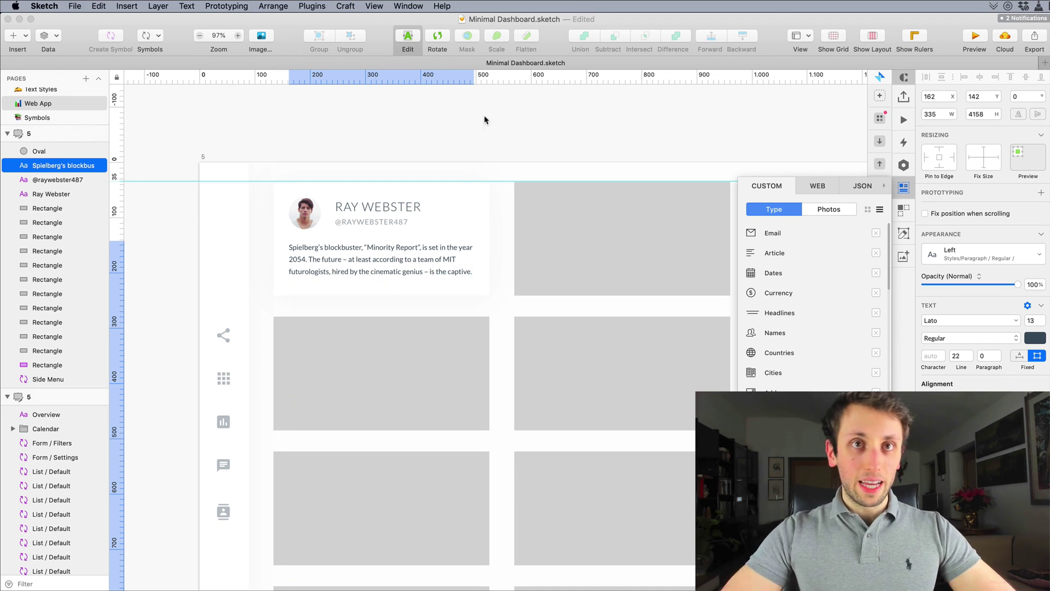
key("Escape")
Step: Remove the dash after 'future' and replace '2054' with 'text'
scroll(383, 175, "up", 5)
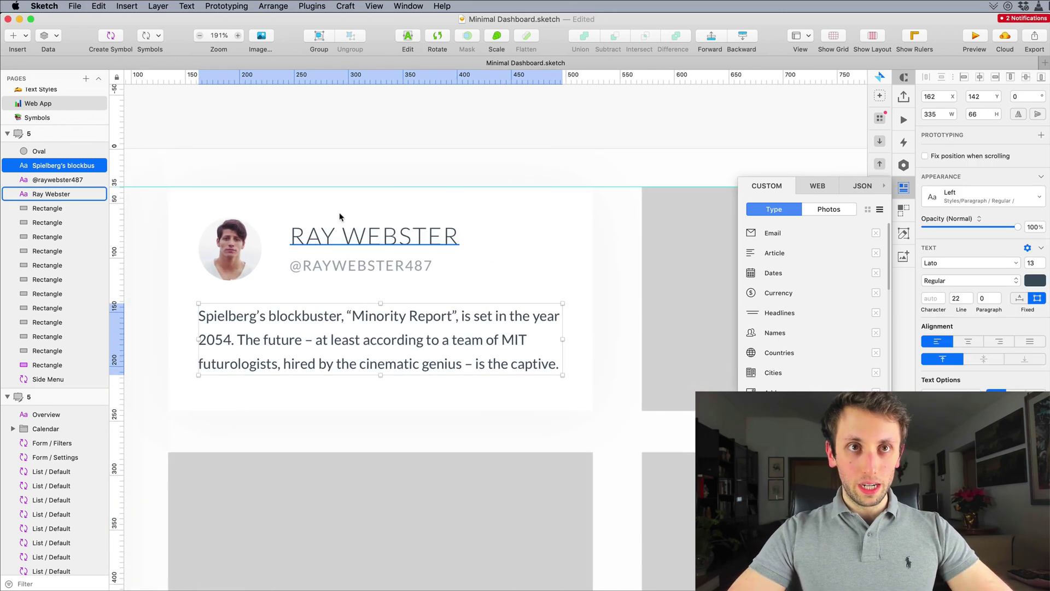
double_click(403, 321)
left_click(312, 340)
key("BackSpace")
key("BackSpace")
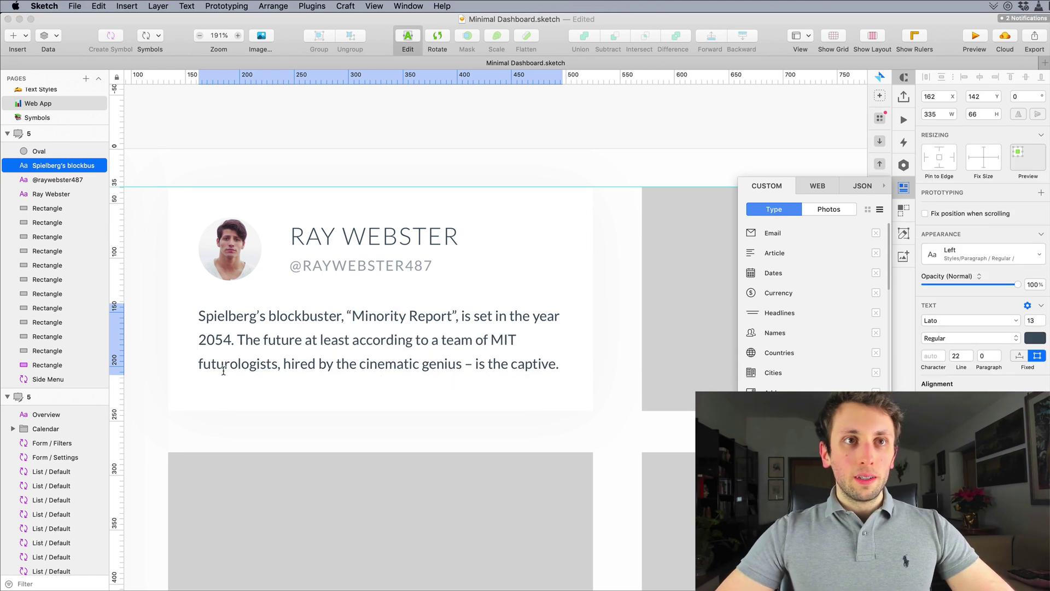
left_click_drag(231, 342, 149, 340)
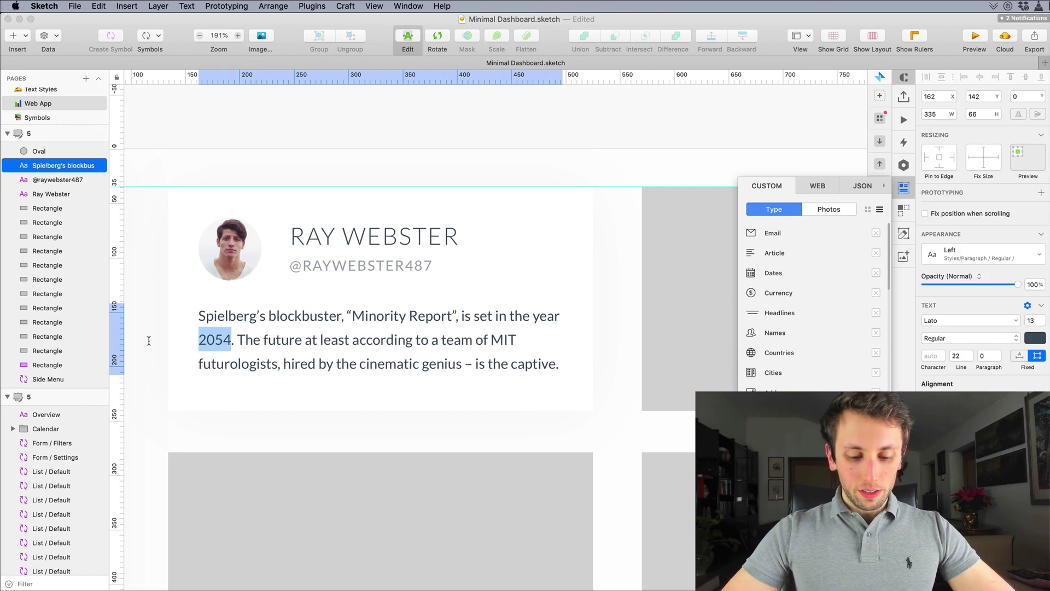
type("text")
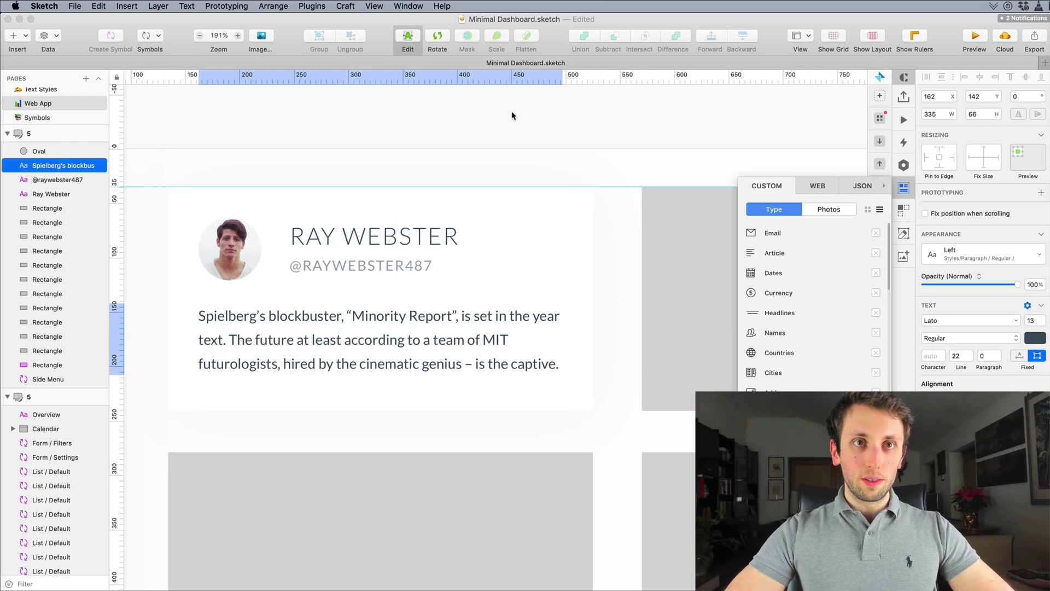
key("Escape")
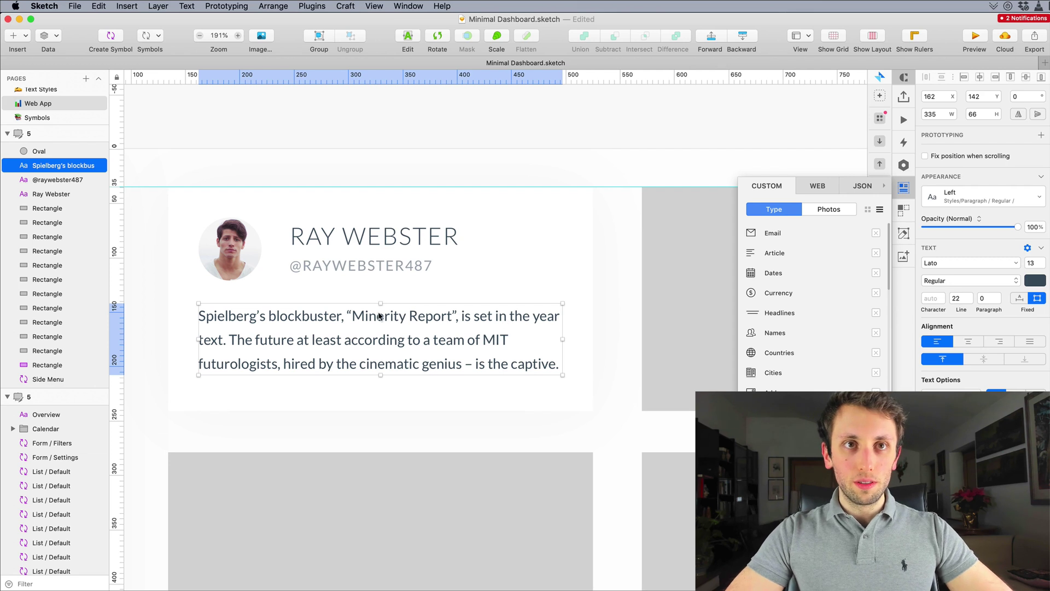
Step: Strip the quotes and comma around Minority Report
double_click(354, 314)
key("BackSpace")
left_click(457, 318)
key("BackSpace")
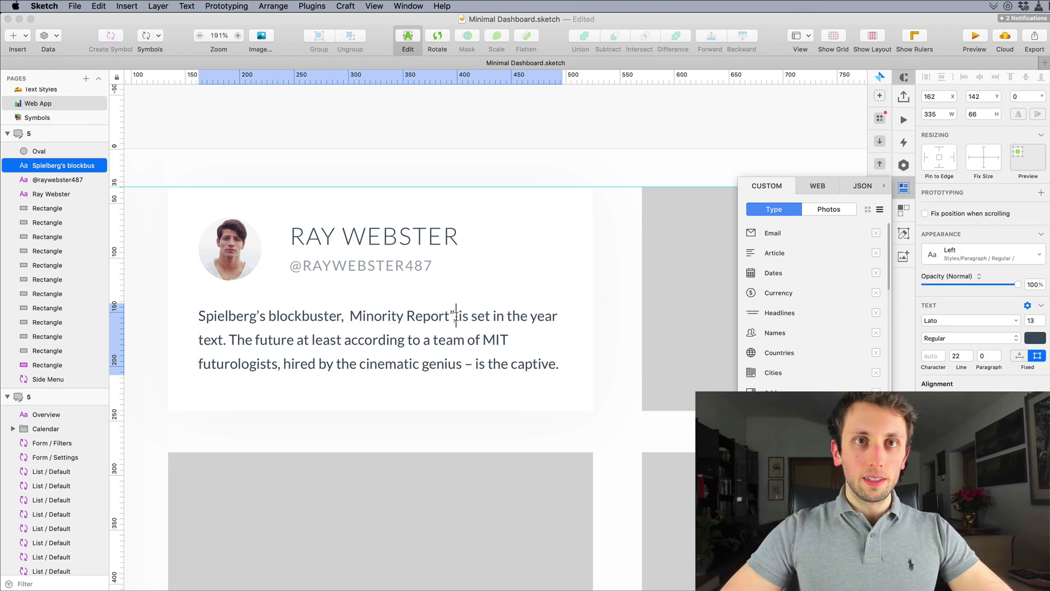
key("BackSpace")
key("Escape")
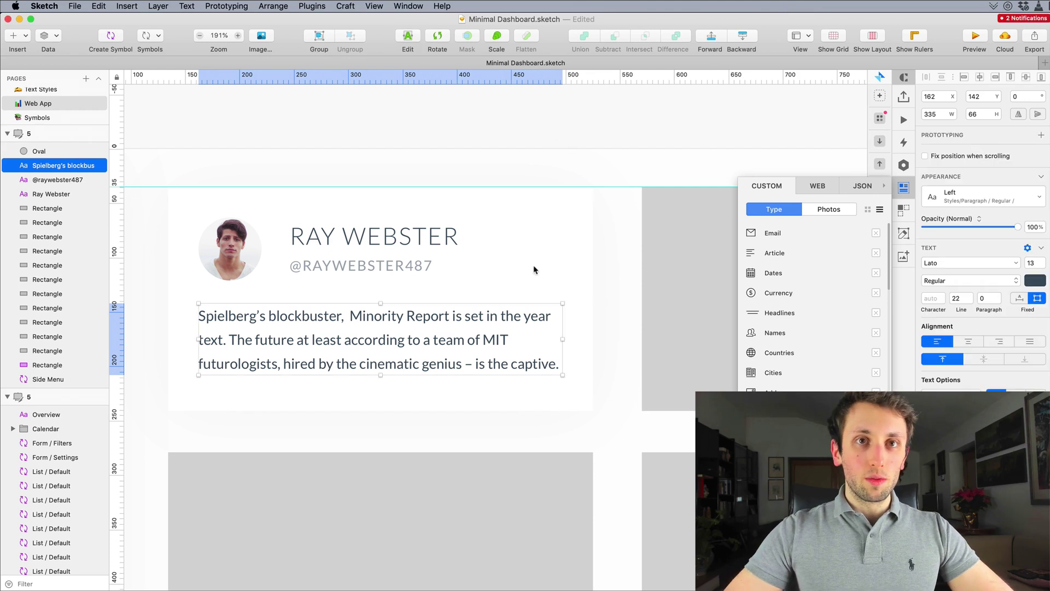
Step: Remove the dash after 'genius' and the extra space before 'The', keeping the paragraph in place
double_click(474, 363)
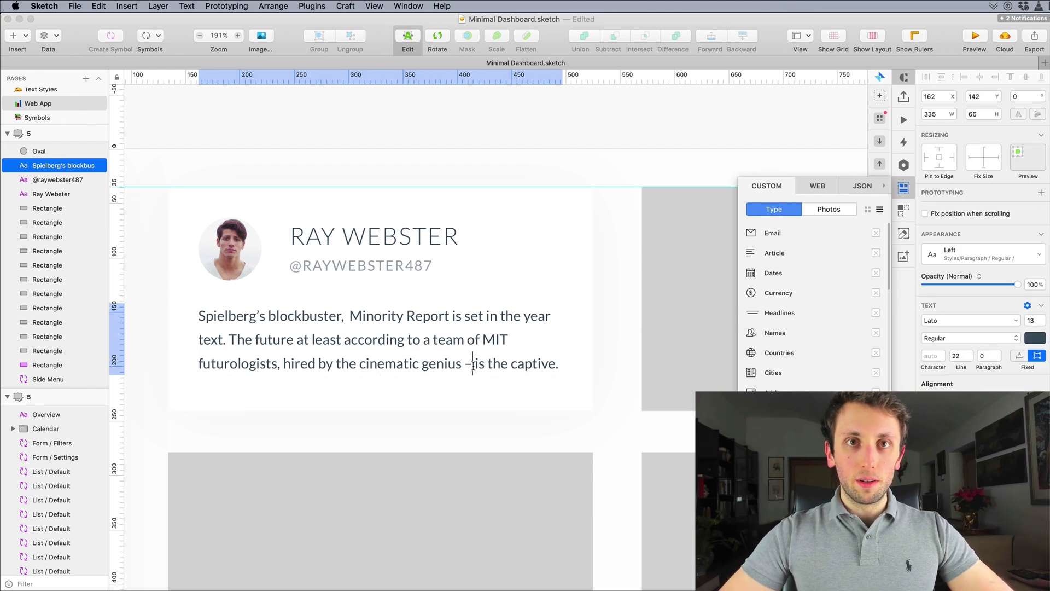
key("BackSpace")
key("BackSpace")
left_click(232, 339)
key("BackSpace")
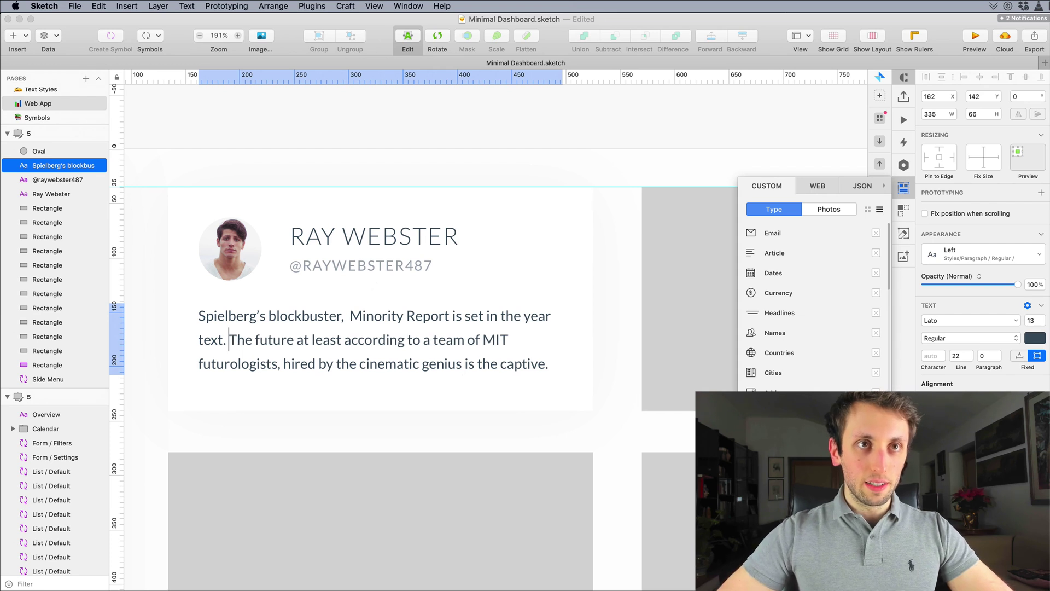
key("Escape")
scroll(586, 149, "down", 5)
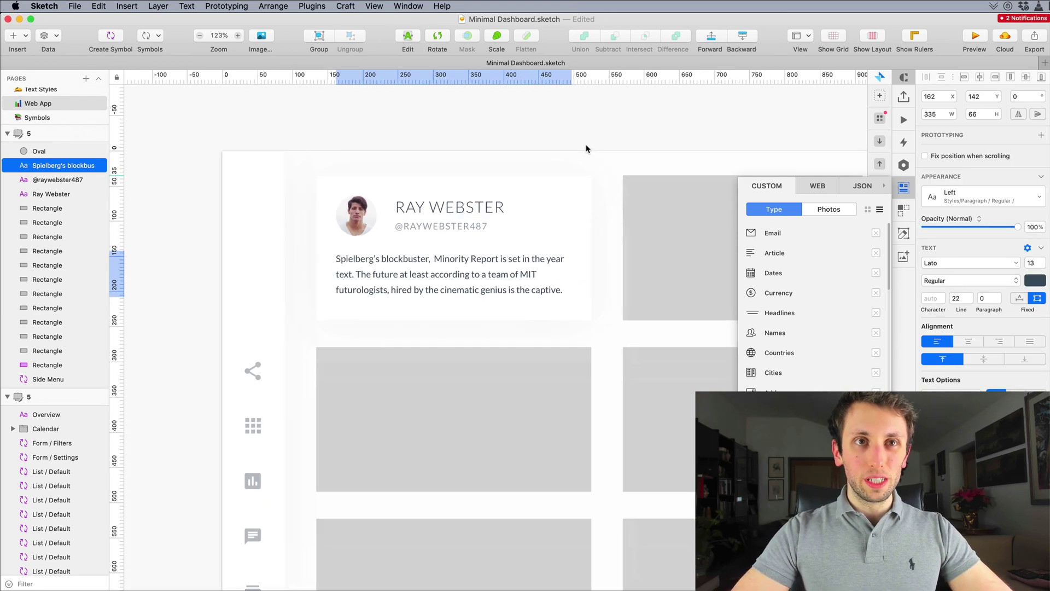
scroll(585, 148, "up", 2)
key("Down")
key("Down")
key("Down")
key("Down")
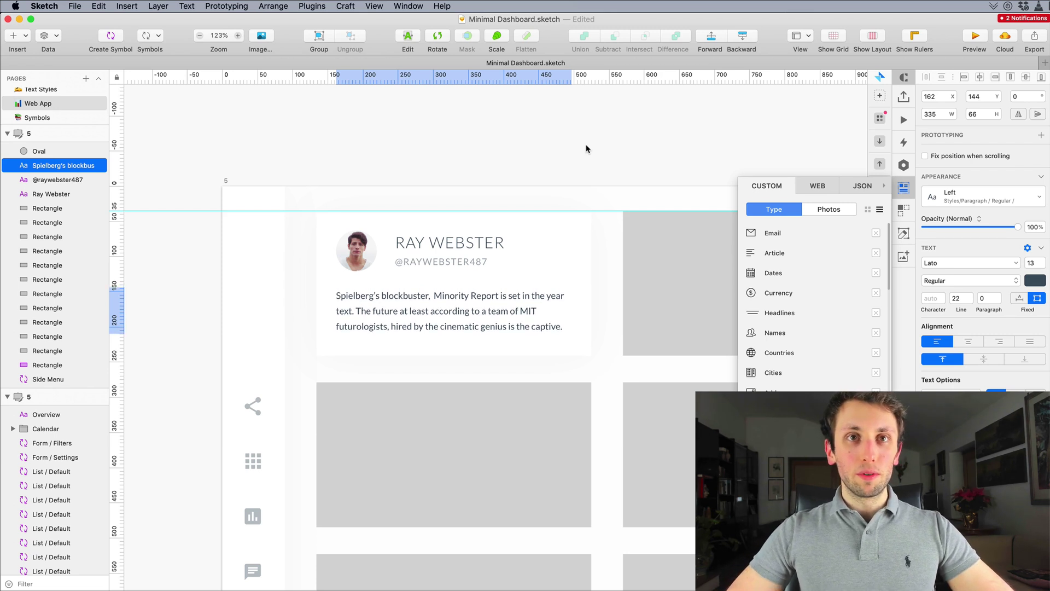
key("Up")
key("Up")
left_click(356, 250)
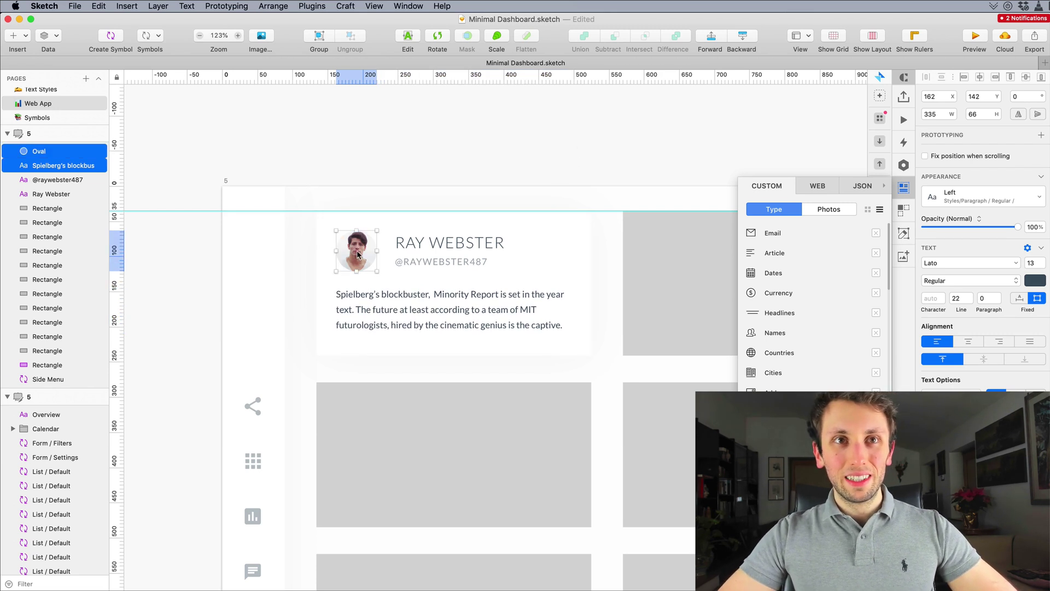
left_click(449, 242, "shift")
left_click(424, 262, "shift")
key("Down")
key("Down")
left_click(481, 175)
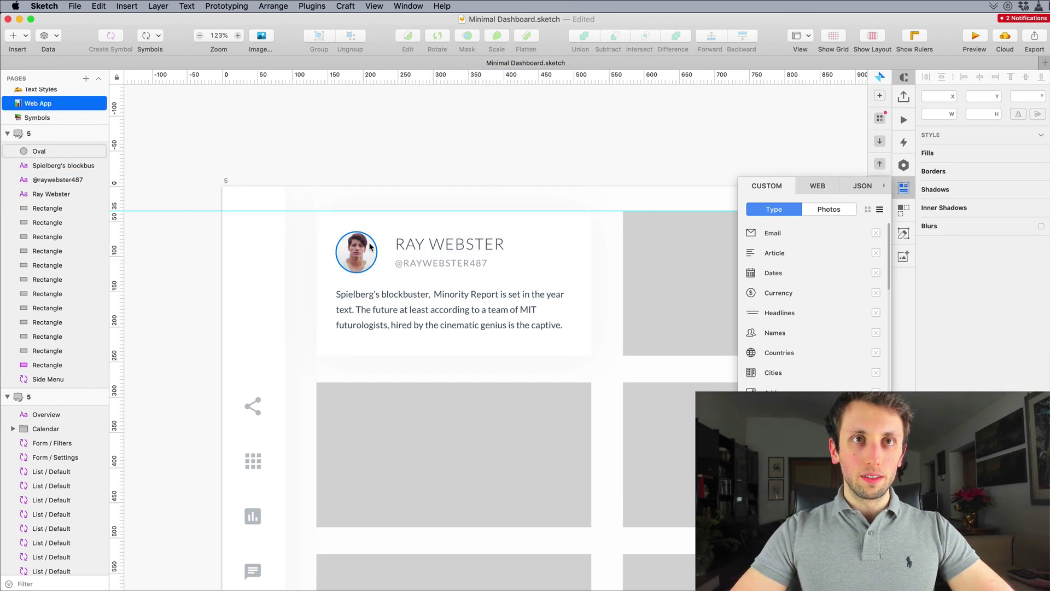
left_click(405, 245)
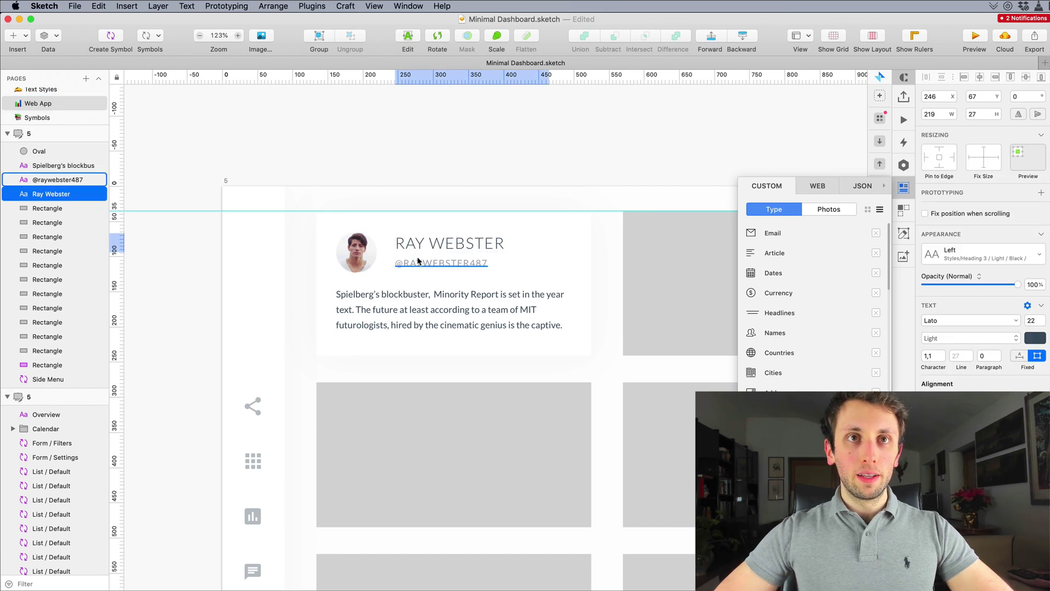
left_click(466, 169)
scroll(466, 169, "right", 5)
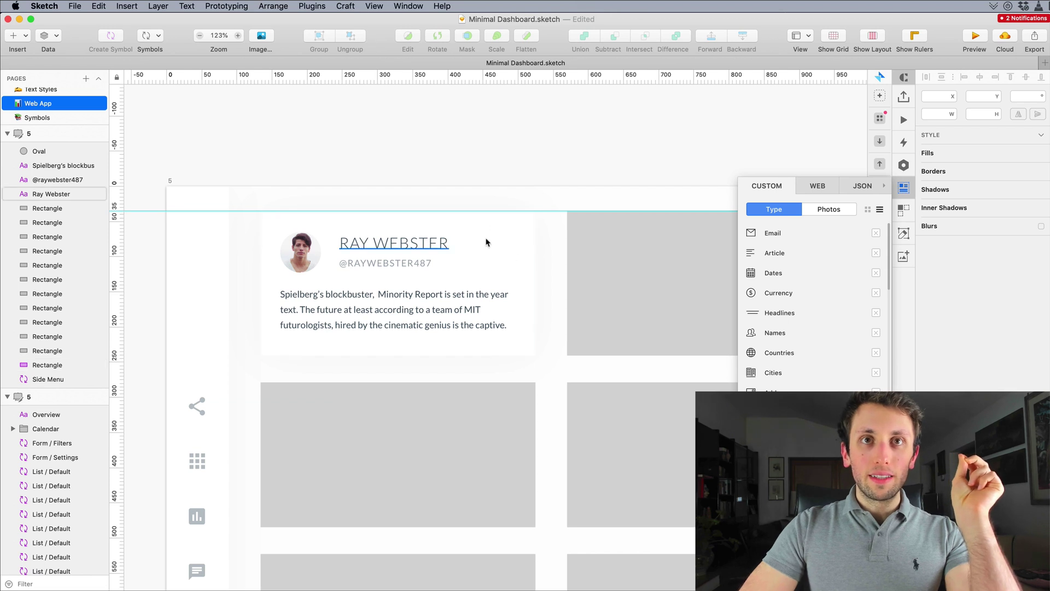
left_click(454, 244)
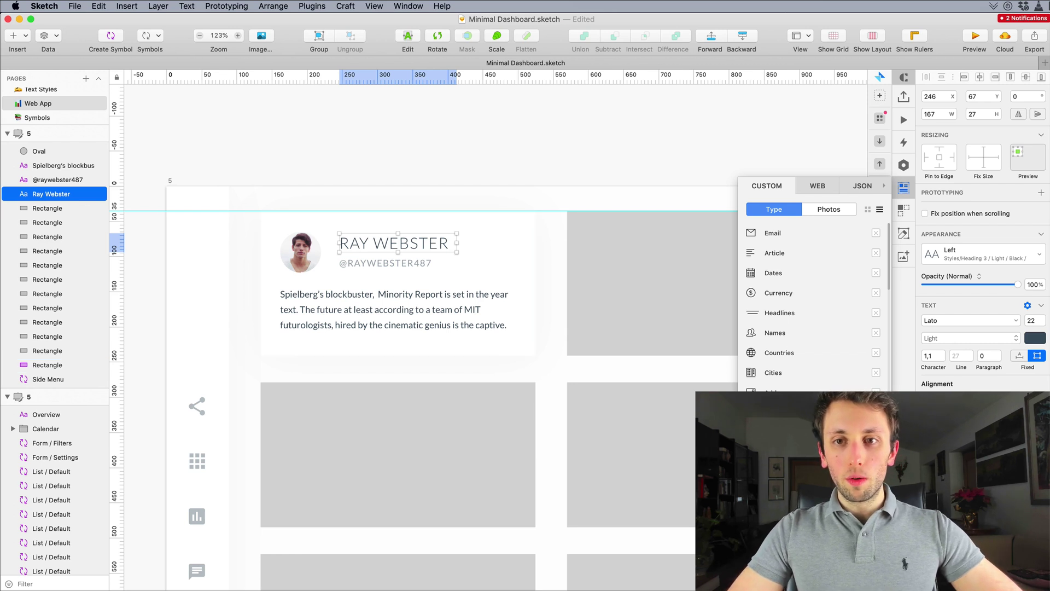
Step: Search Flaticon for 'facebook' and drag the square blue Facebook icon onto the canvas
key("super+shift+f")
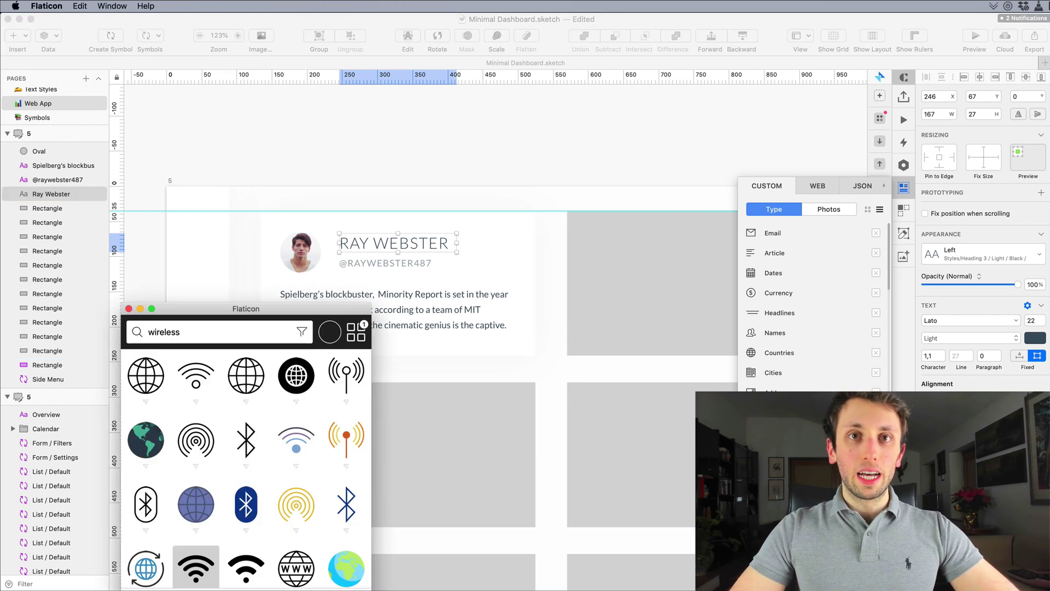
left_click_drag(284, 327, 511, 132)
left_click(468, 134)
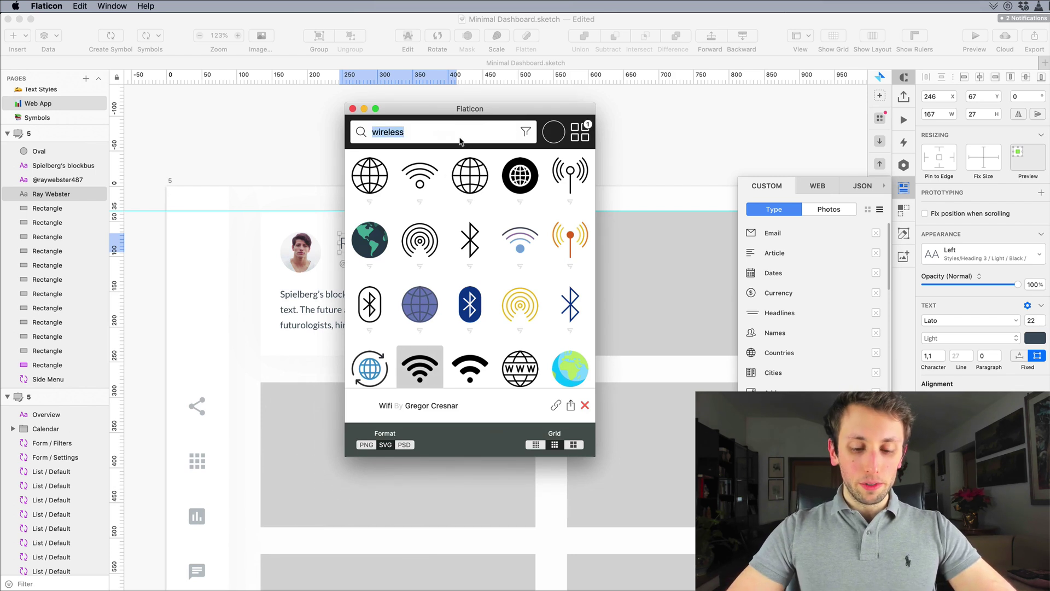
type("facebook")
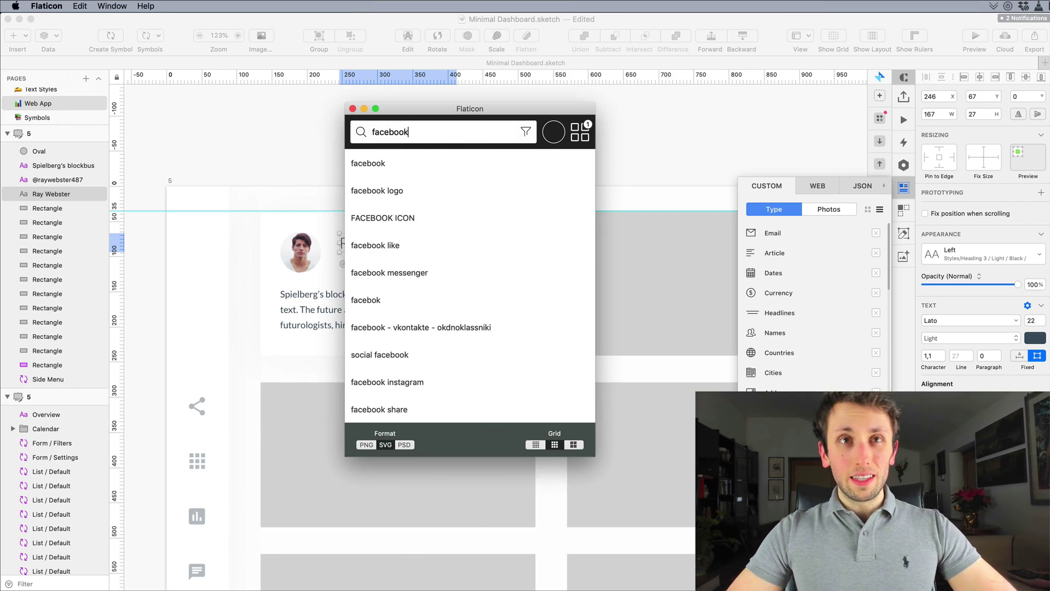
key("Return")
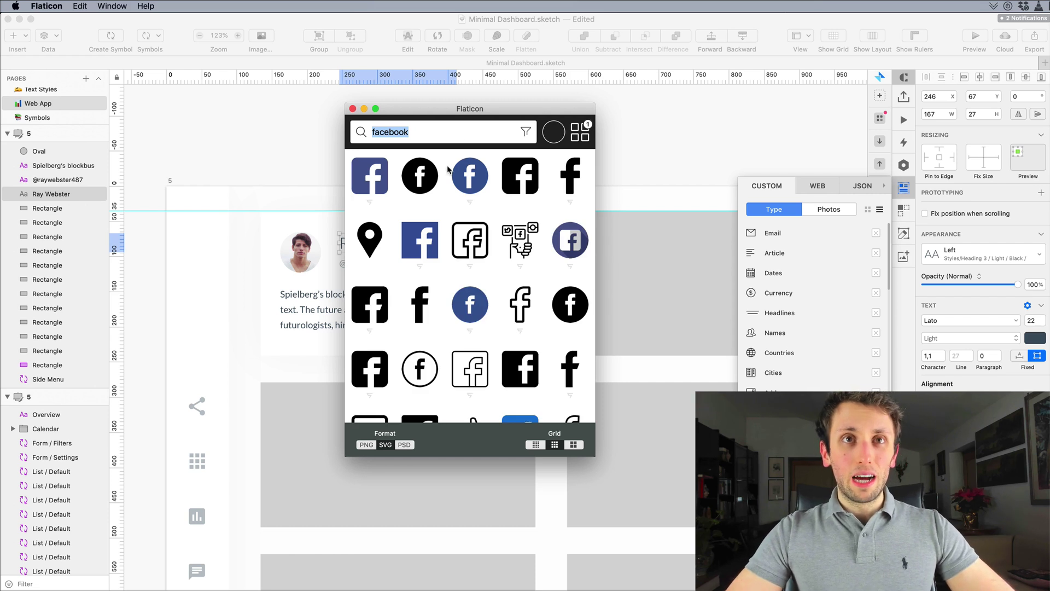
left_click_drag(450, 121, 679, 164)
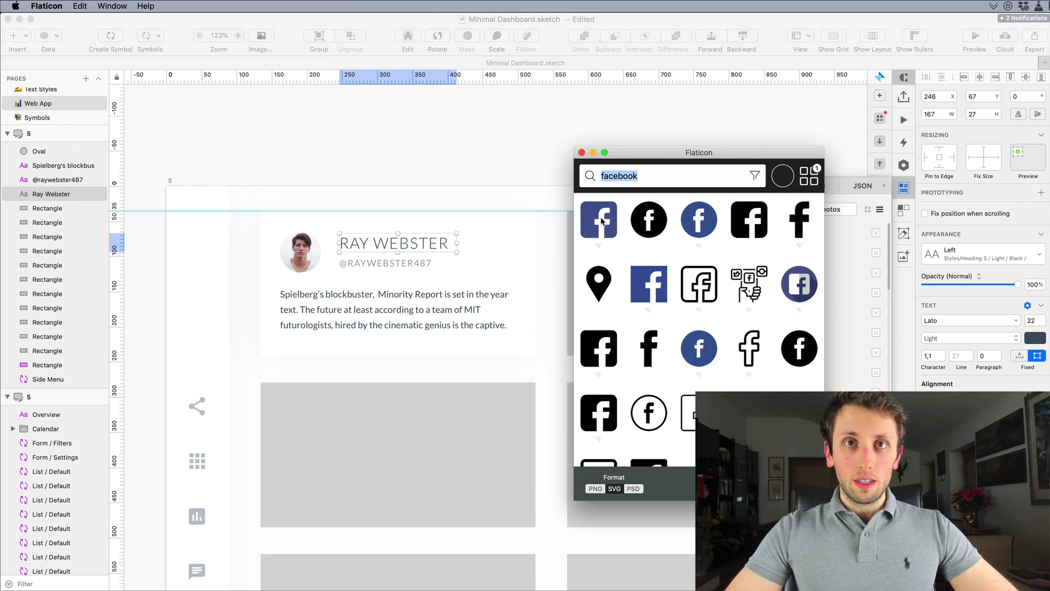
left_click_drag(601, 220, 481, 244)
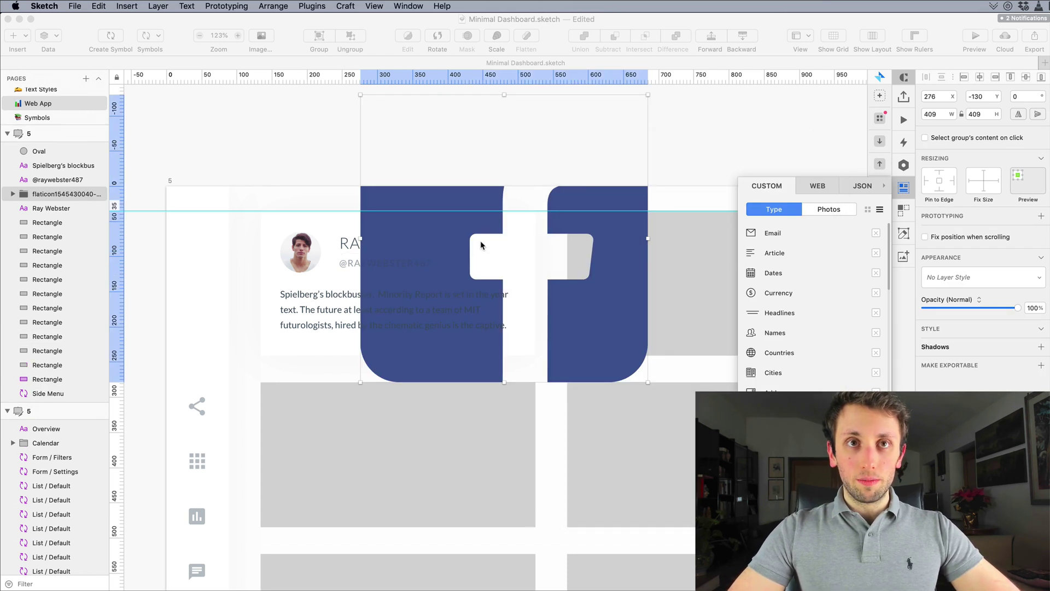
Step: Scale the Facebook icon down to about 33 px and nudge it into the card corner
key("super+k")
type("50")
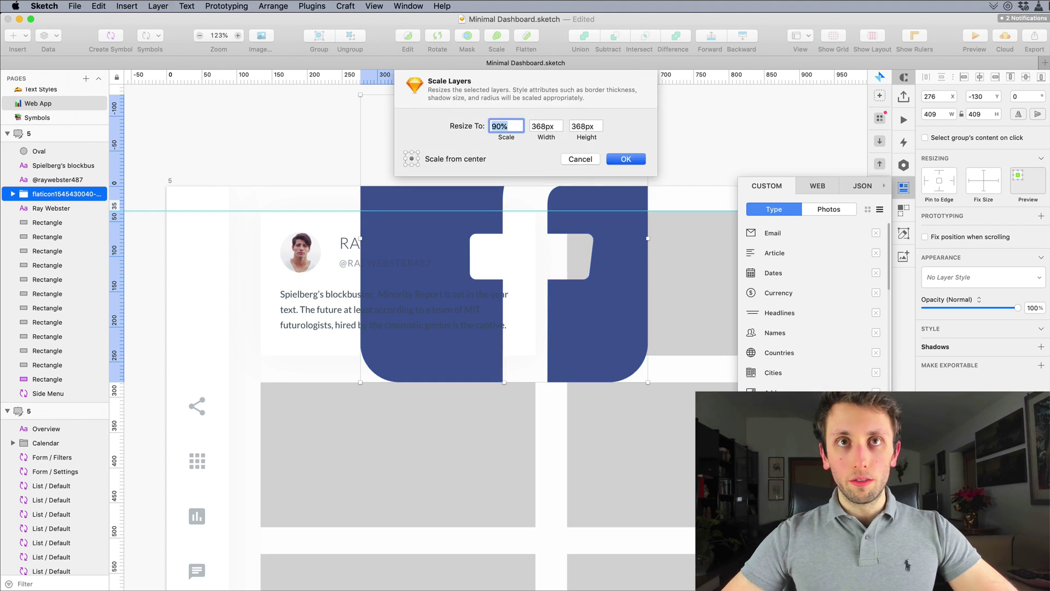
key("shift+Down")
key("shift+Down")
key("shift+Down")
key("shift+Down")
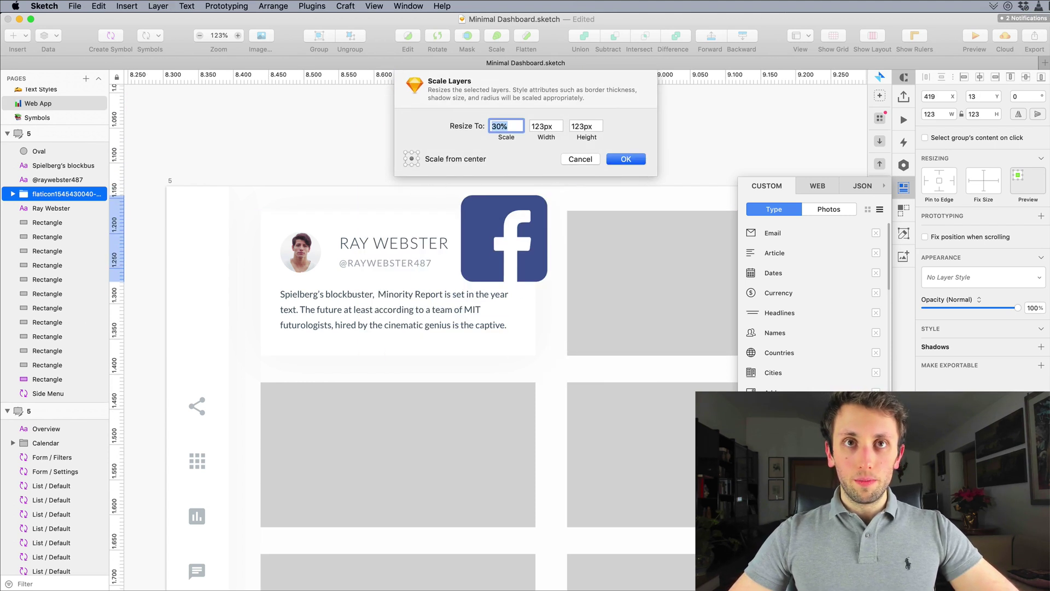
key("Return")
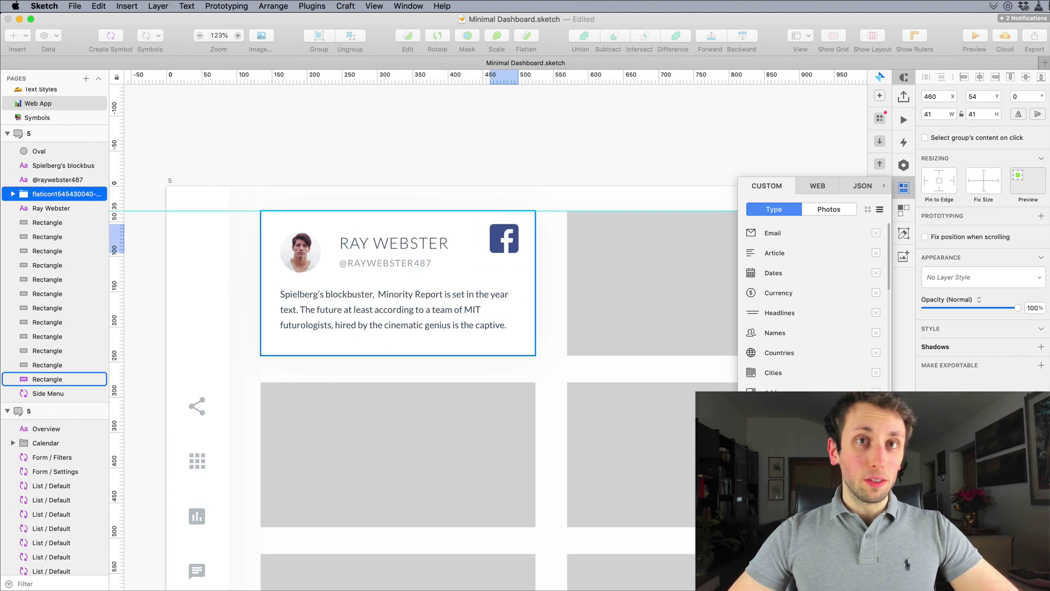
key("super+k")
key("Down")
key("Down")
key("Down")
key("Down")
key("Down")
key("Down")
key("Down")
key("Down")
key("Down")
key("Down")
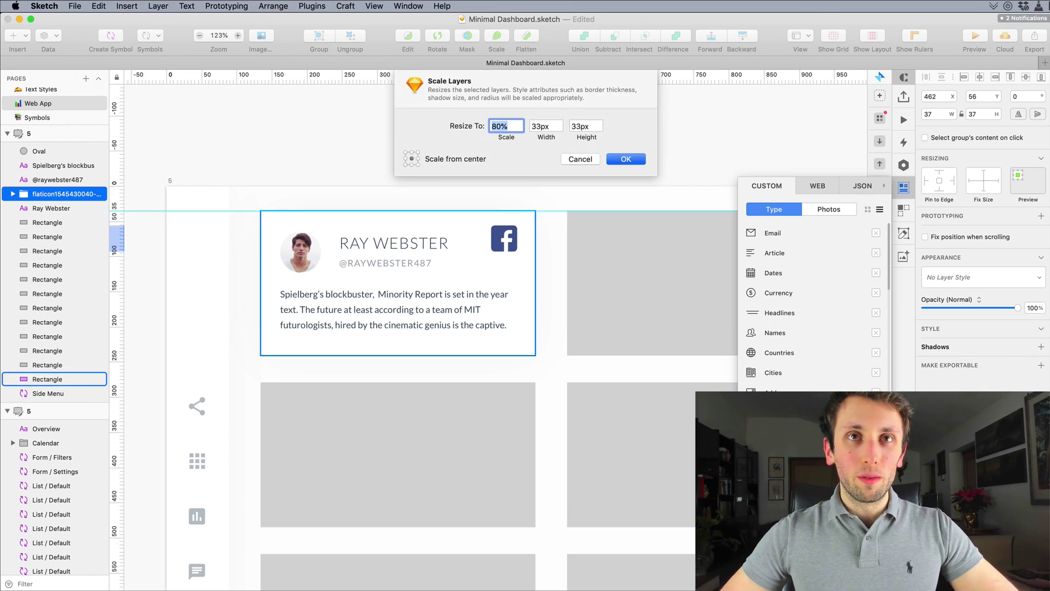
key("Return")
key("Up")
key("Up")
key("Down")
key("Down")
key("Right")
key("Right")
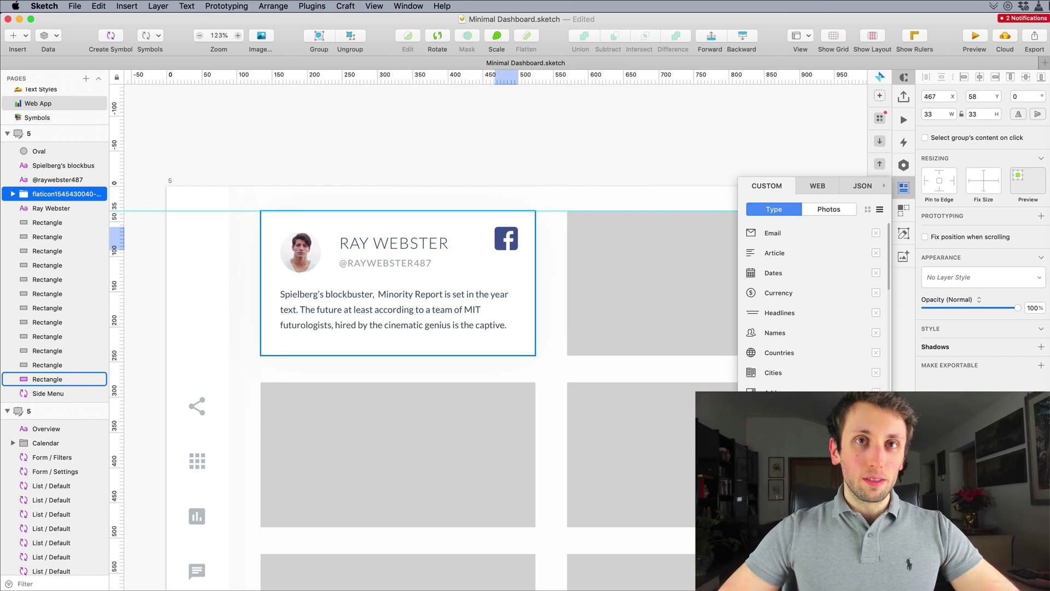
key("Left")
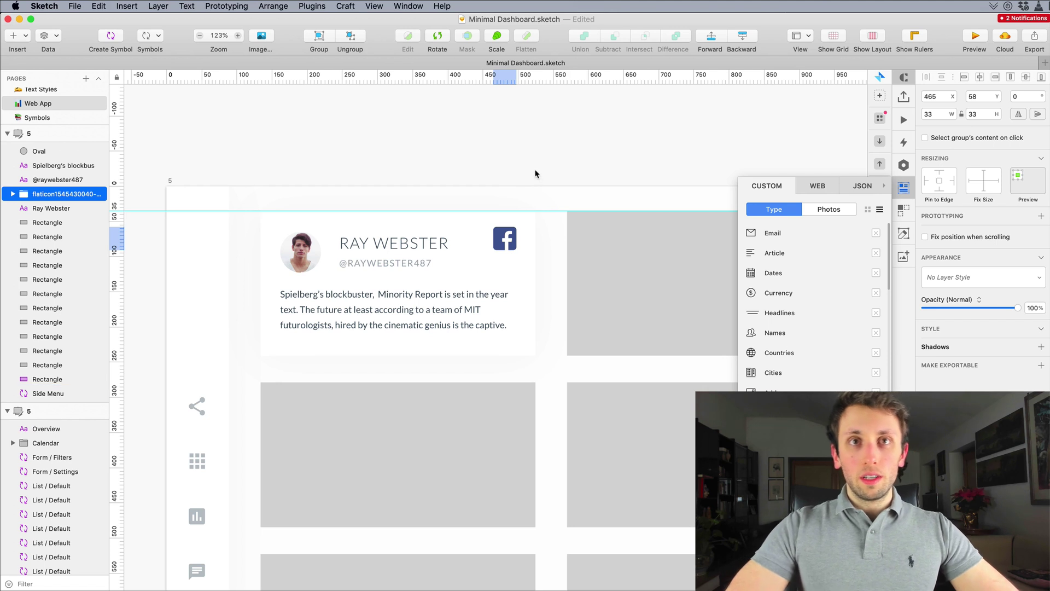
Step: Scale the icon to 80% for 26 × 26, align it, and rename the layer Facebook
key("super+k")
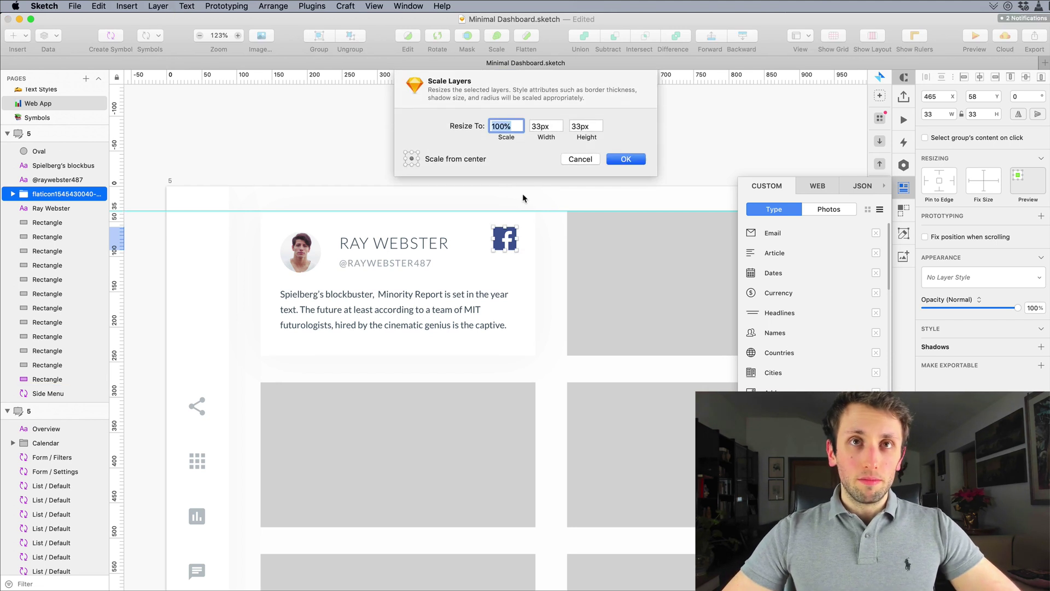
key("shift+Down")
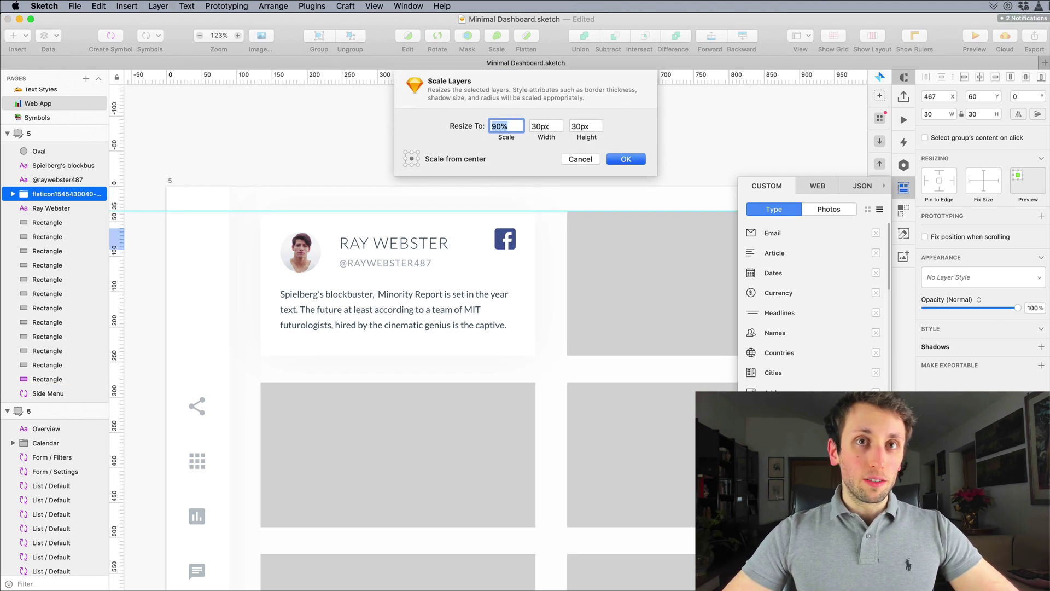
key("shift+Down")
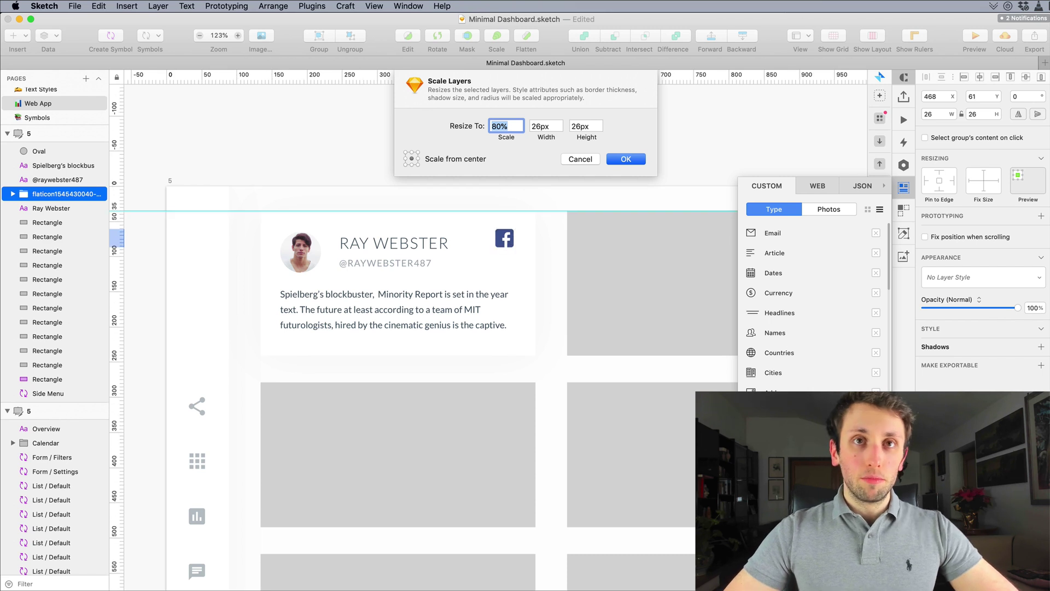
key("Return")
key("Up")
key("Right")
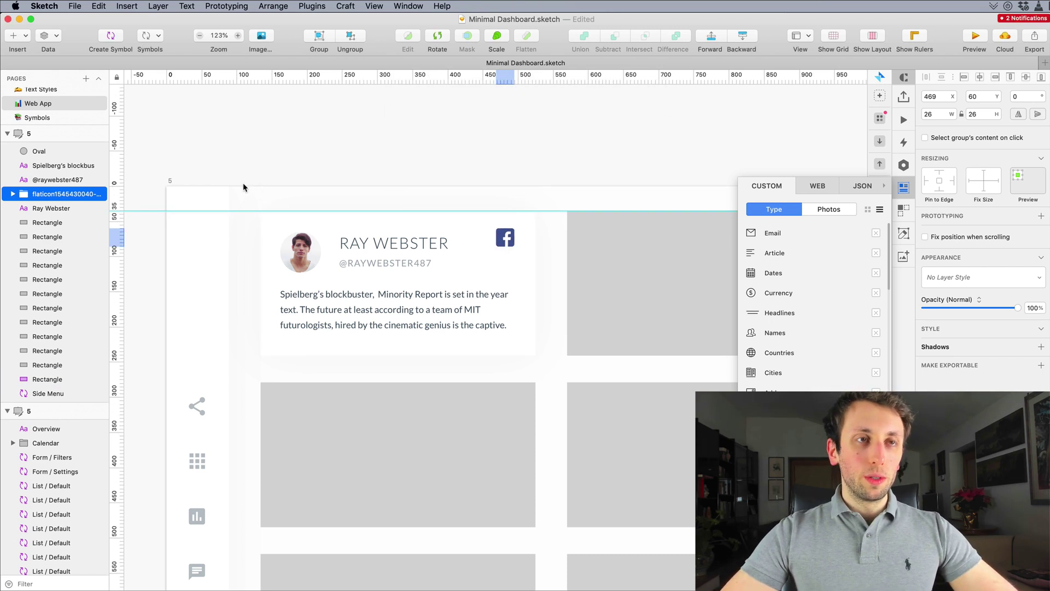
key("super+r")
type("Face")
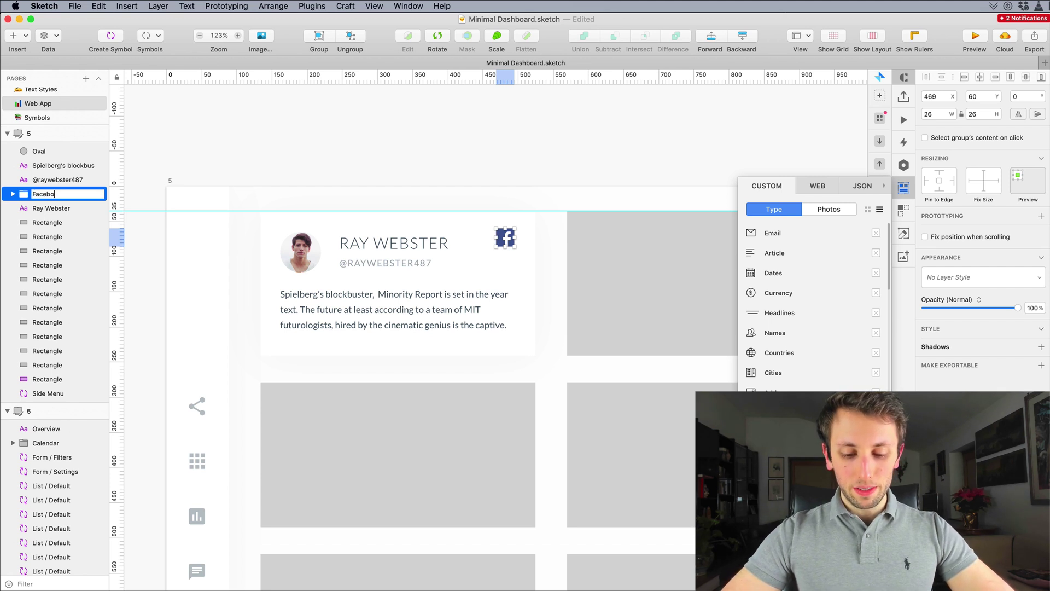
key("Return")
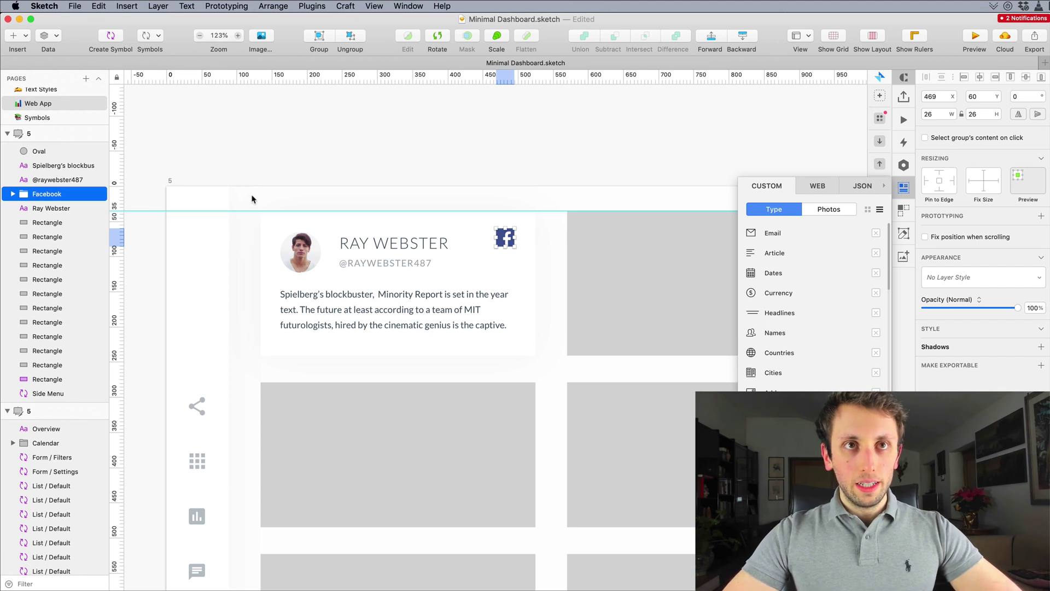
left_click_drag(254, 209, 551, 355)
key("Escape")
scroll(513, 295, "down", 2)
scroll(513, 295, "right", 1)
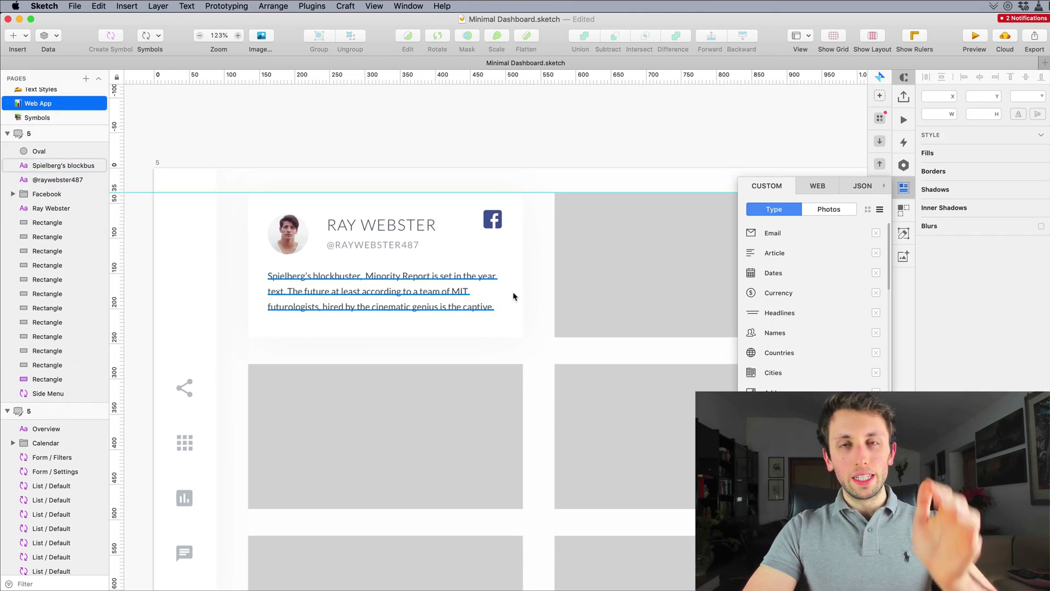
scroll(510, 278, "down", 3)
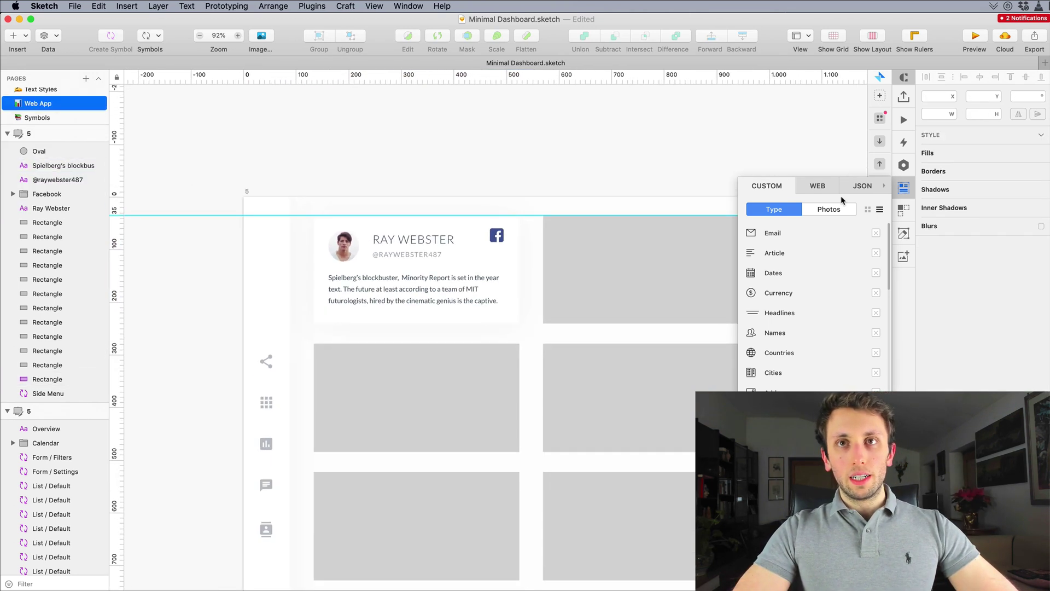
left_click(903, 187)
scroll(581, 213, "down", 1)
scroll(580, 213, "right", 2)
scroll(581, 213, "down", 2)
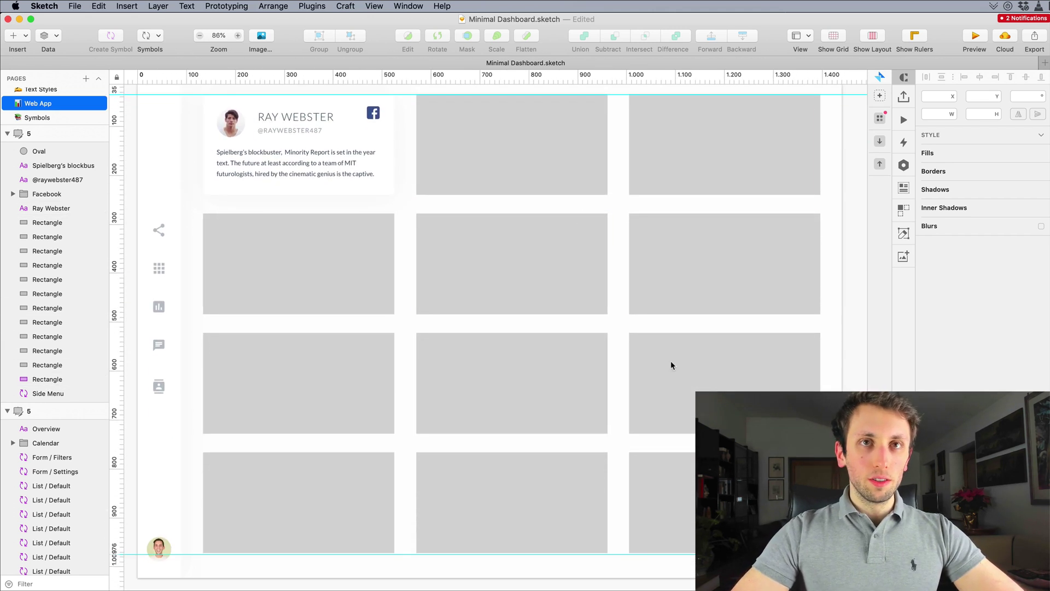
scroll(270, 178, "up", 6)
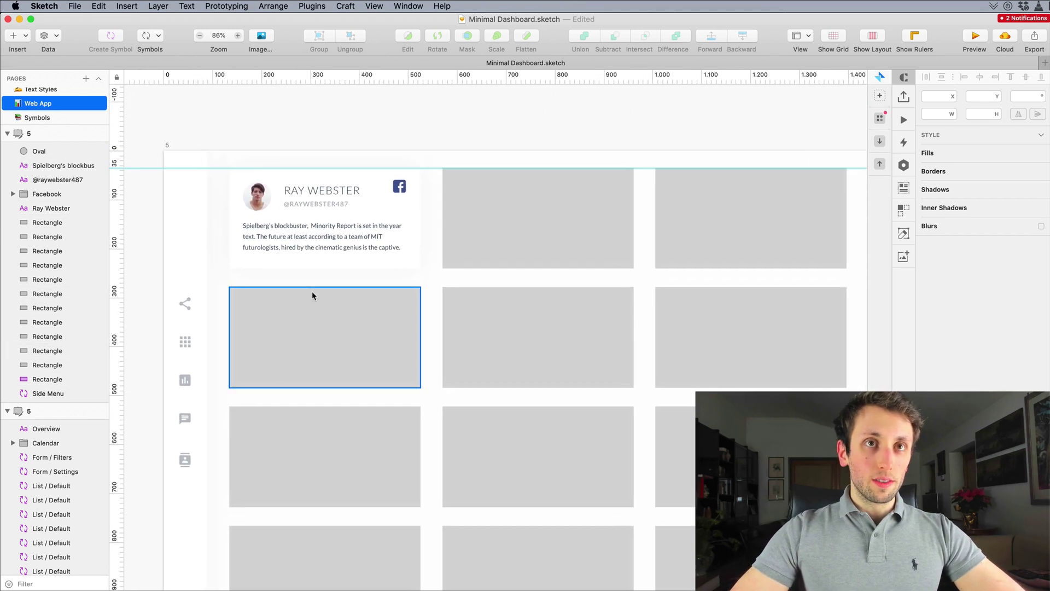
Step: Select all the card's layers and create a symbol named 'Card / Social'
left_click_drag(148, 193, 711, 476)
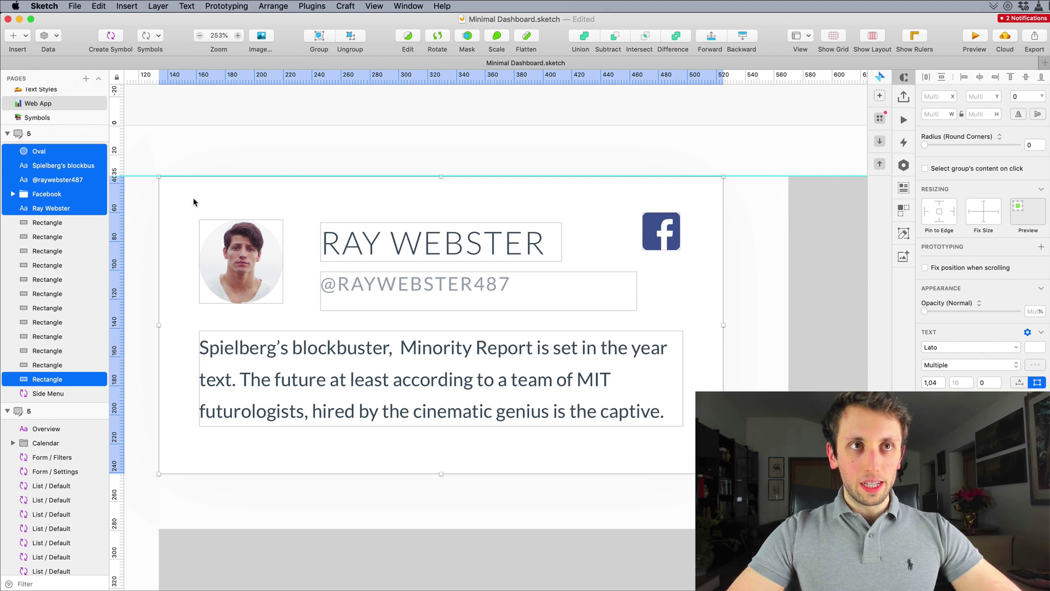
left_click(109, 36)
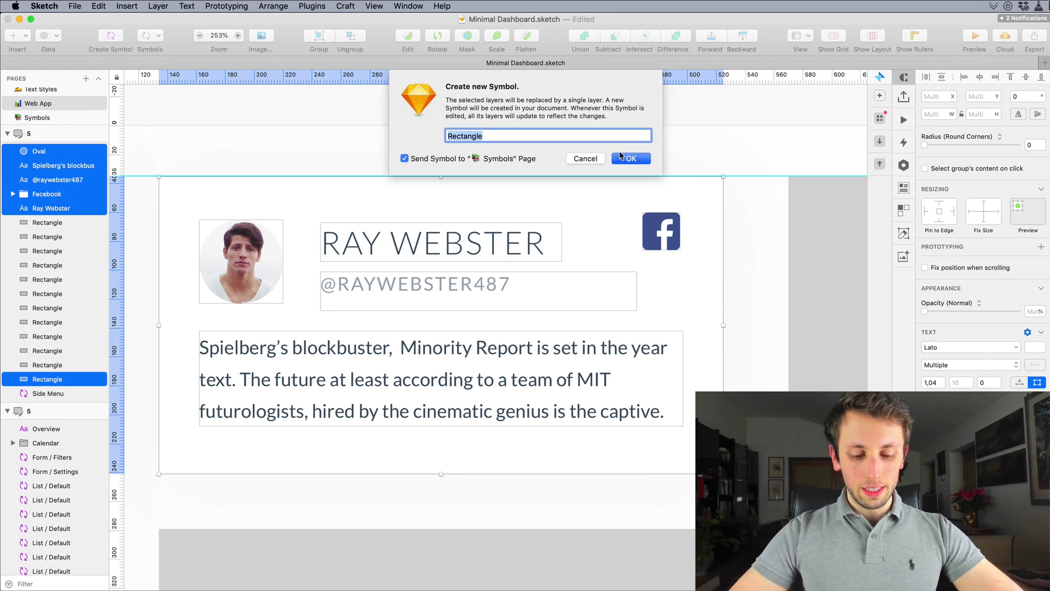
type("Card / Social")
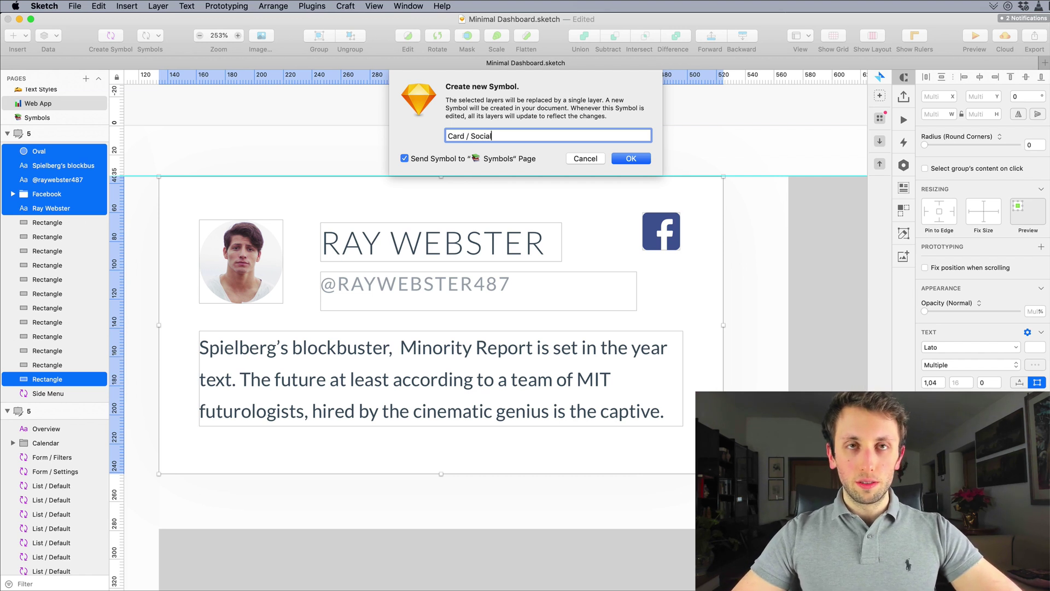
key("Return")
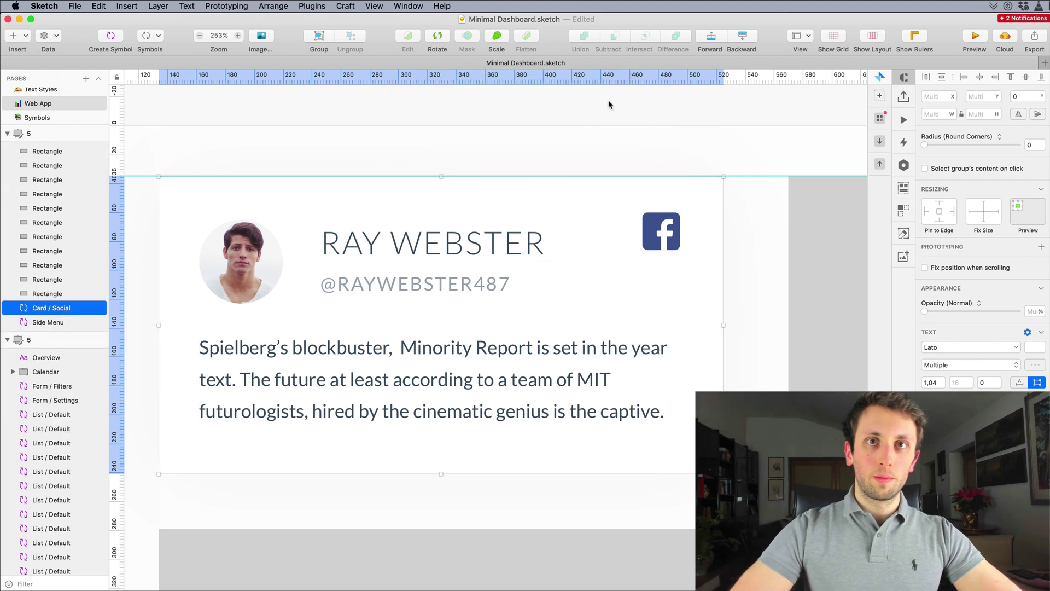
Step: Inside Card / Social, make the Facebook icon group a symbol named 'Social Icons / Facebook'
double_click(386, 260)
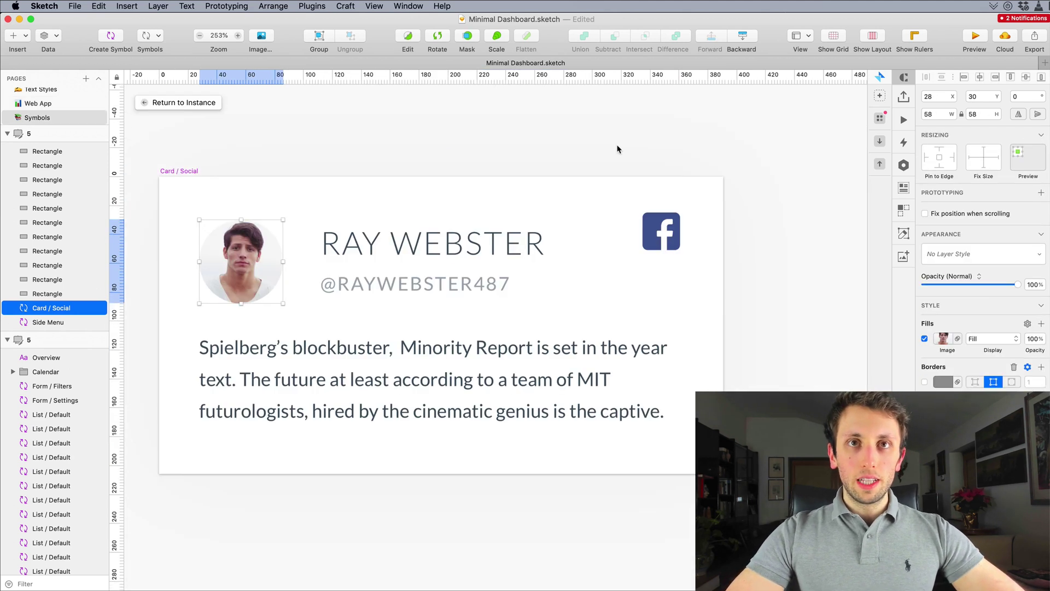
left_click(666, 230)
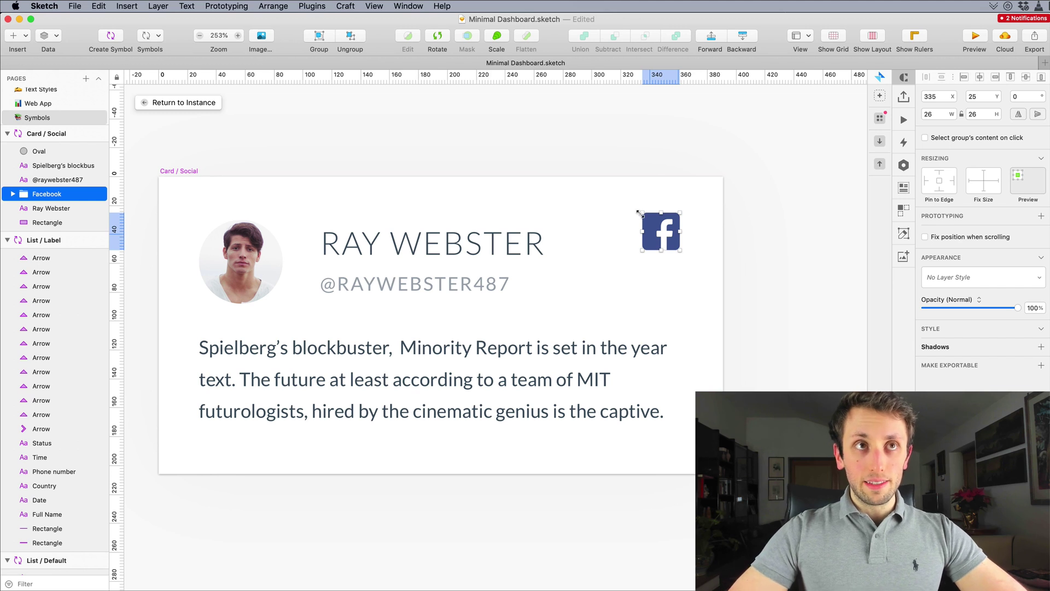
left_click(112, 36)
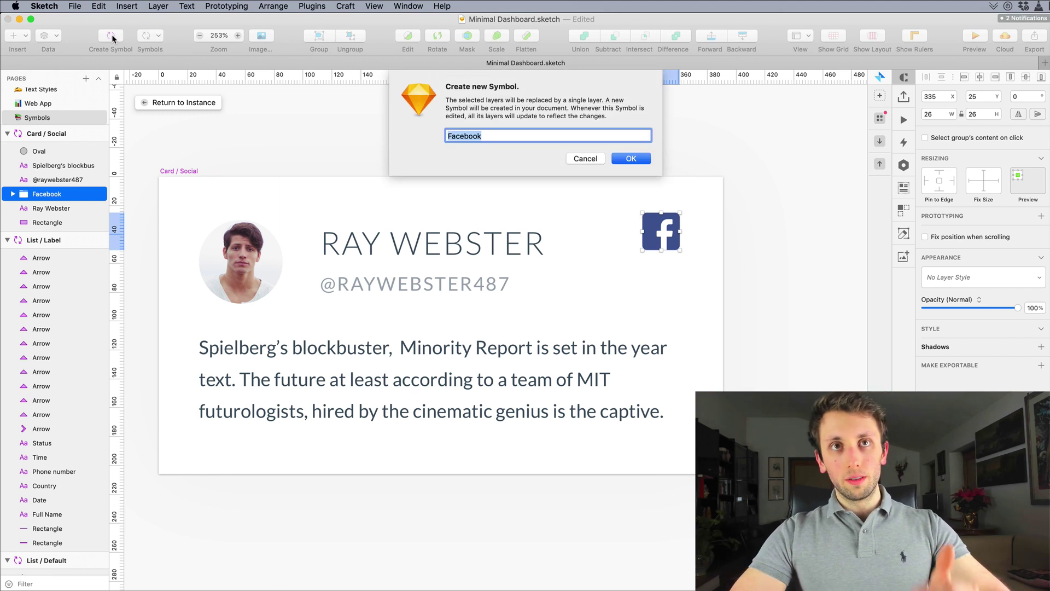
key("Left")
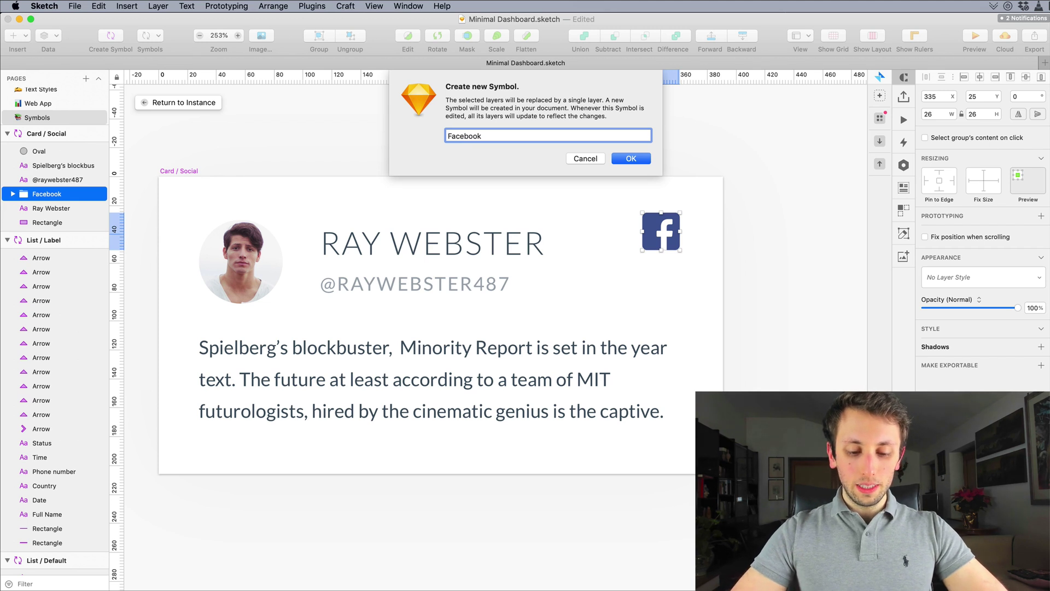
type("Social ")
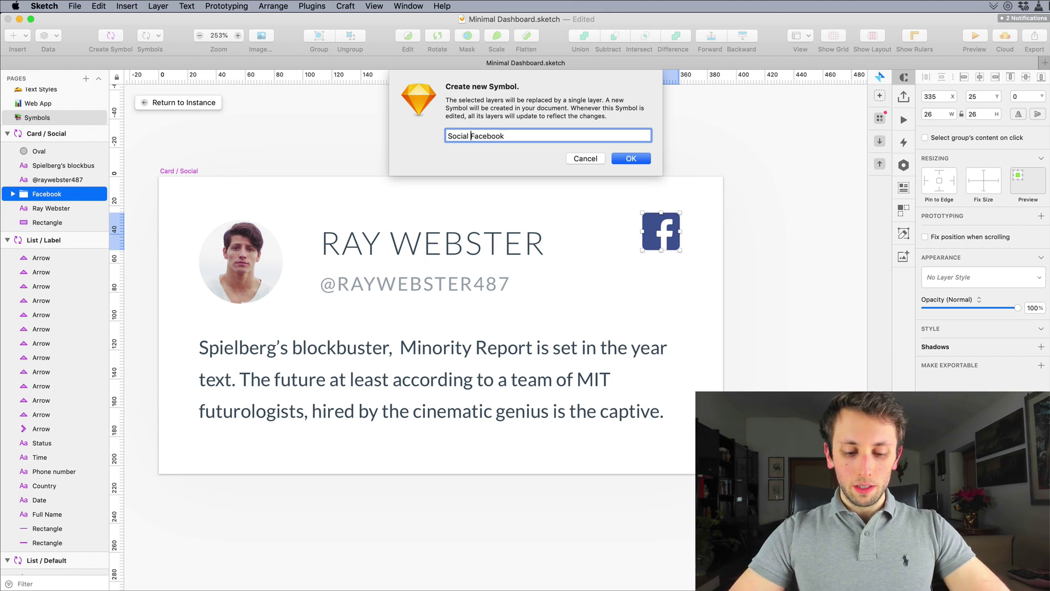
type("Icons ")
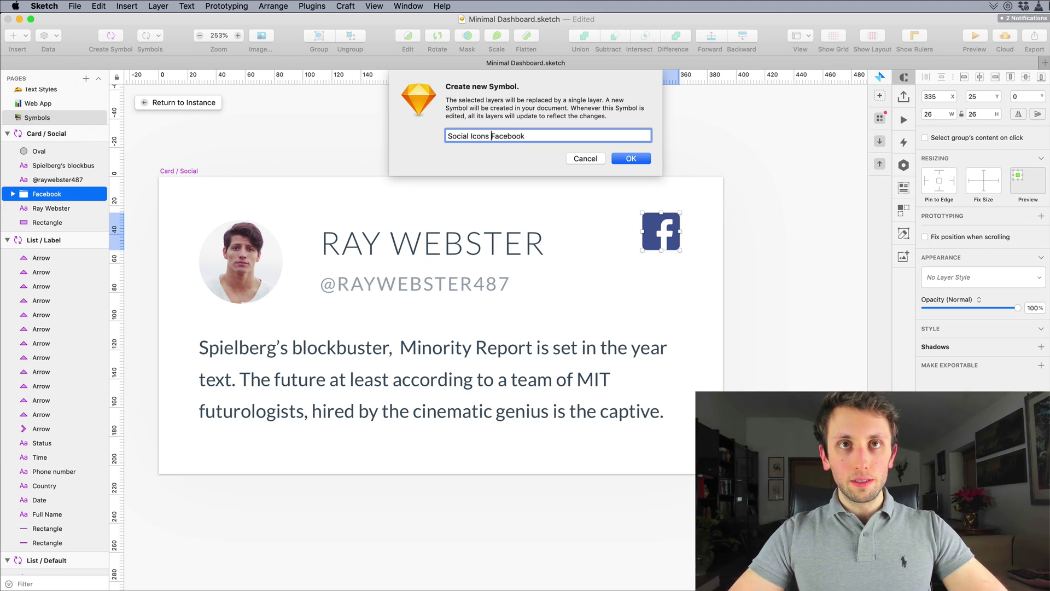
type("/")
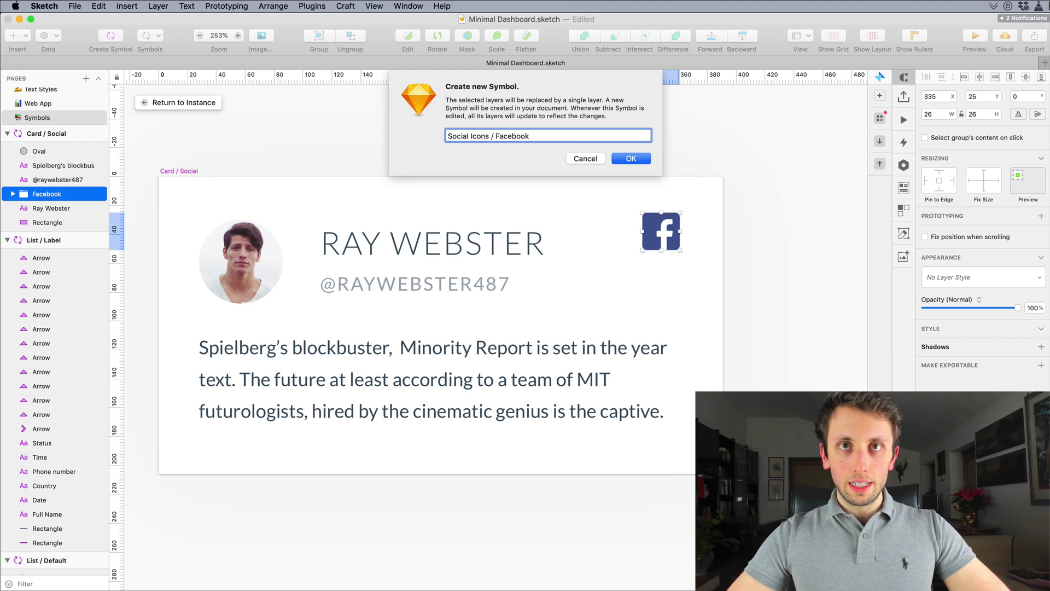
key("Return")
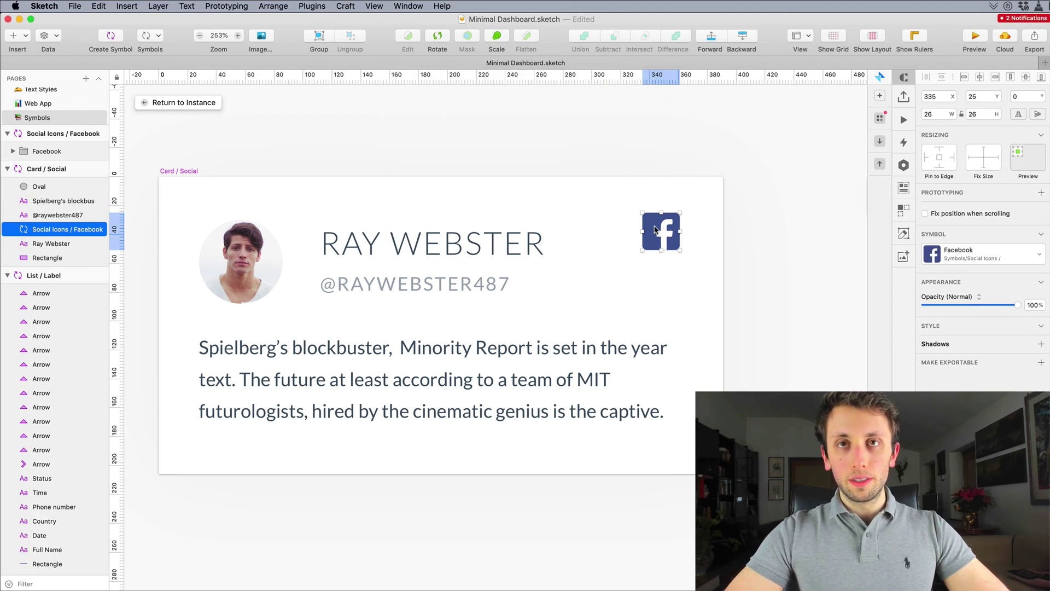
Step: Duplicate the Facebook icon beside the symbol master and delete the extra middle copy
scroll(492, 197, "right", 3)
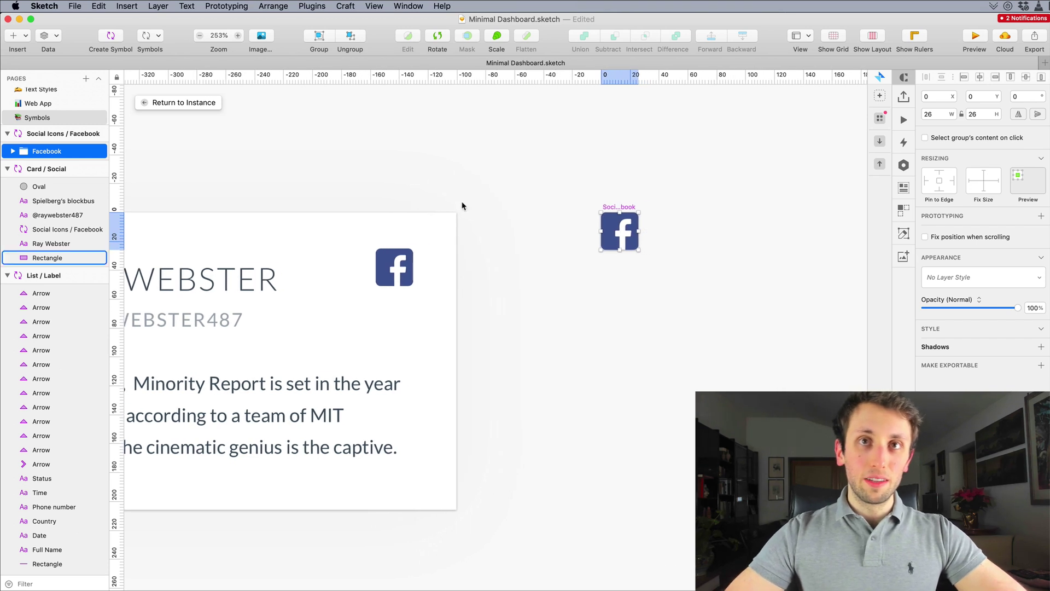
scroll(592, 219, "right", 7)
key("super+d")
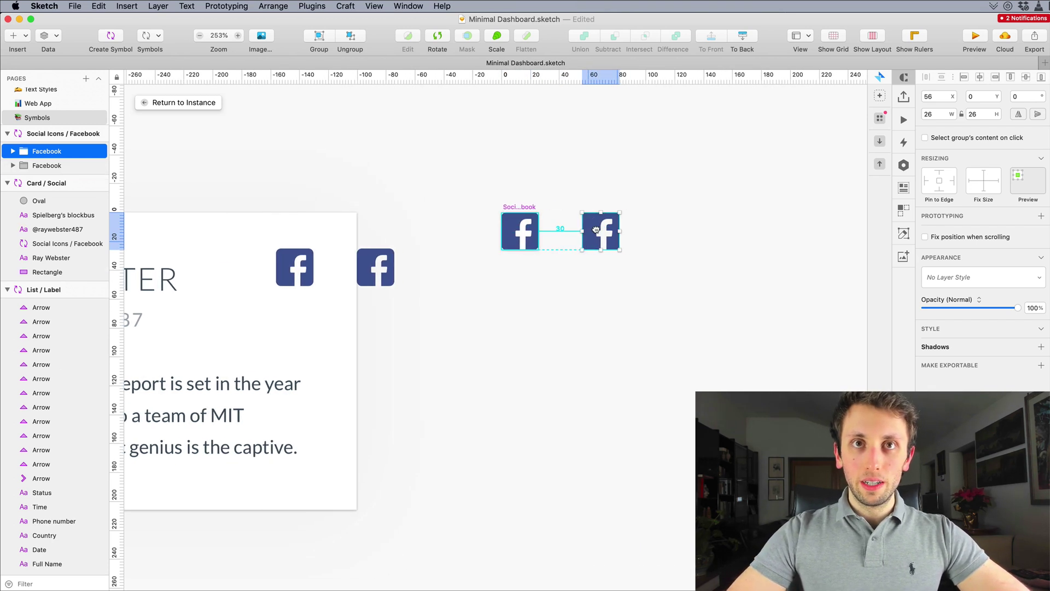
left_click_drag(596, 230, 593, 231)
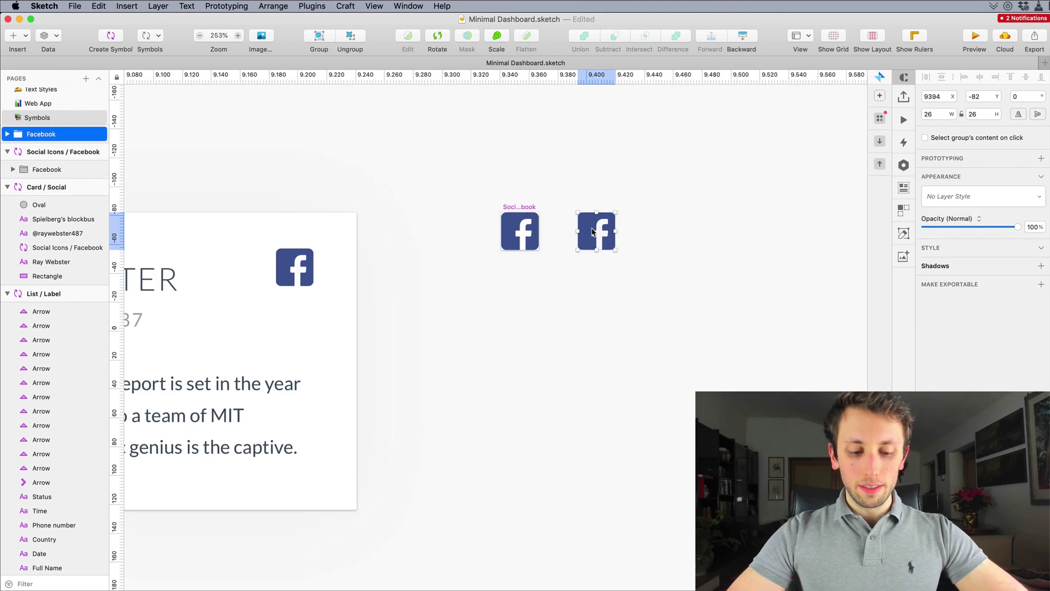
key("super+d")
left_click(593, 187)
scroll(650, 229, "up", 5)
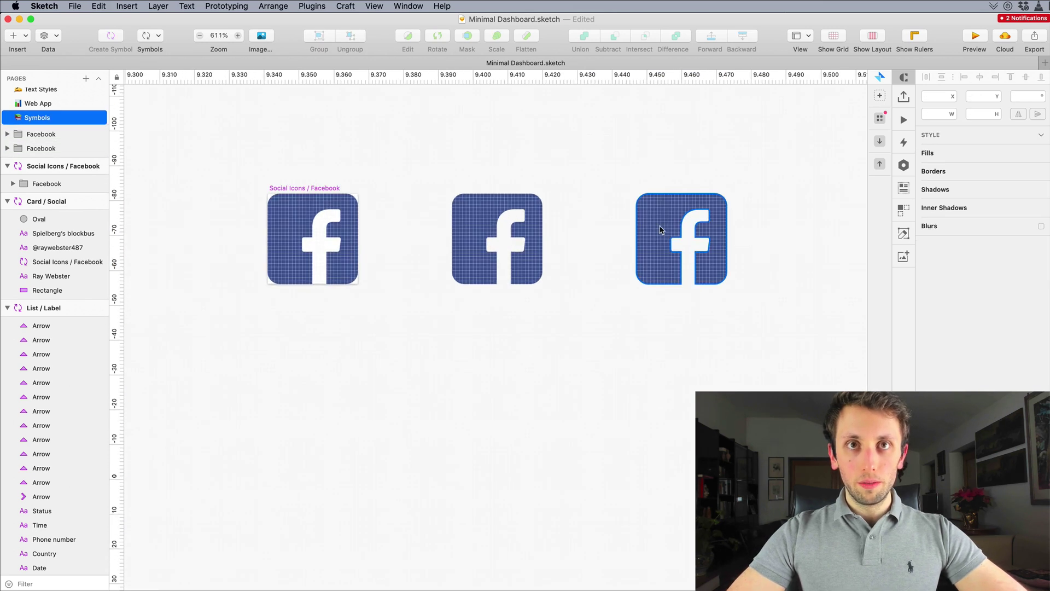
left_click(534, 237)
key("Delete")
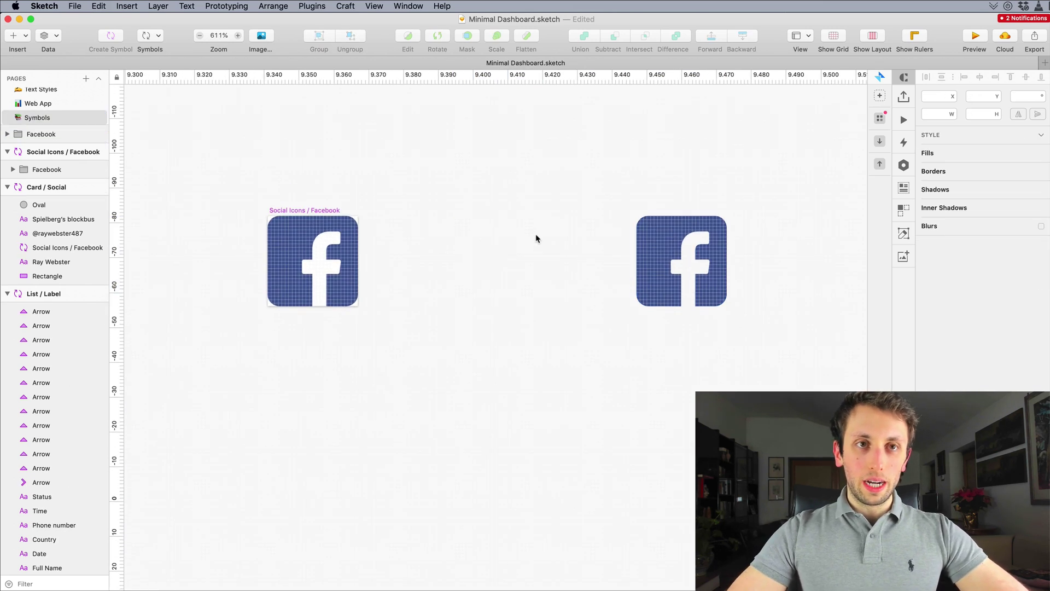
Step: Launch Flaticon, search 'twitter' and drag the blue bird icon into the Sketch file
key("super+space")
type("fla")
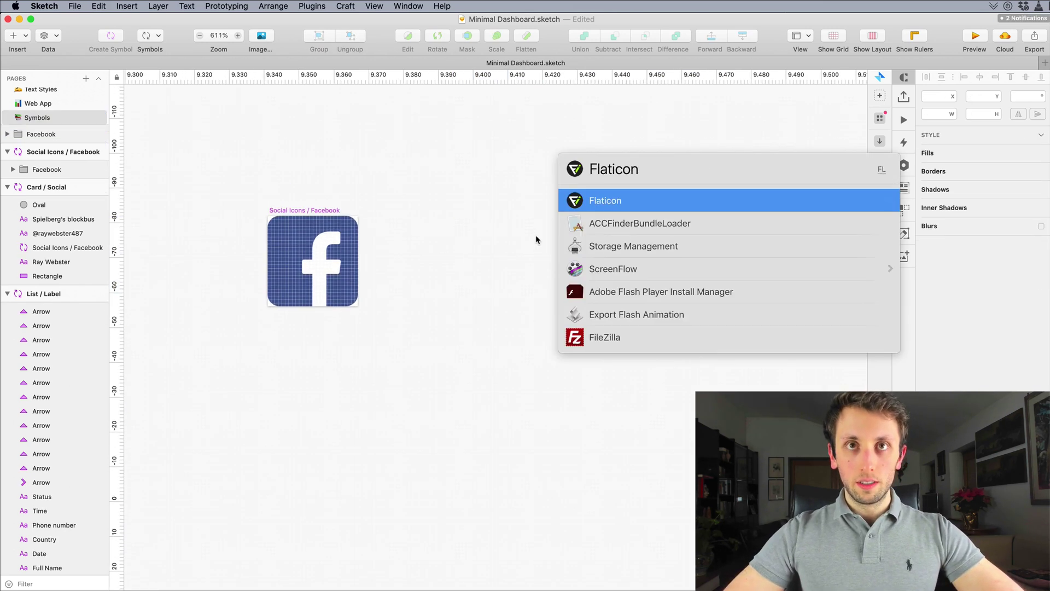
key("Return")
type("t")
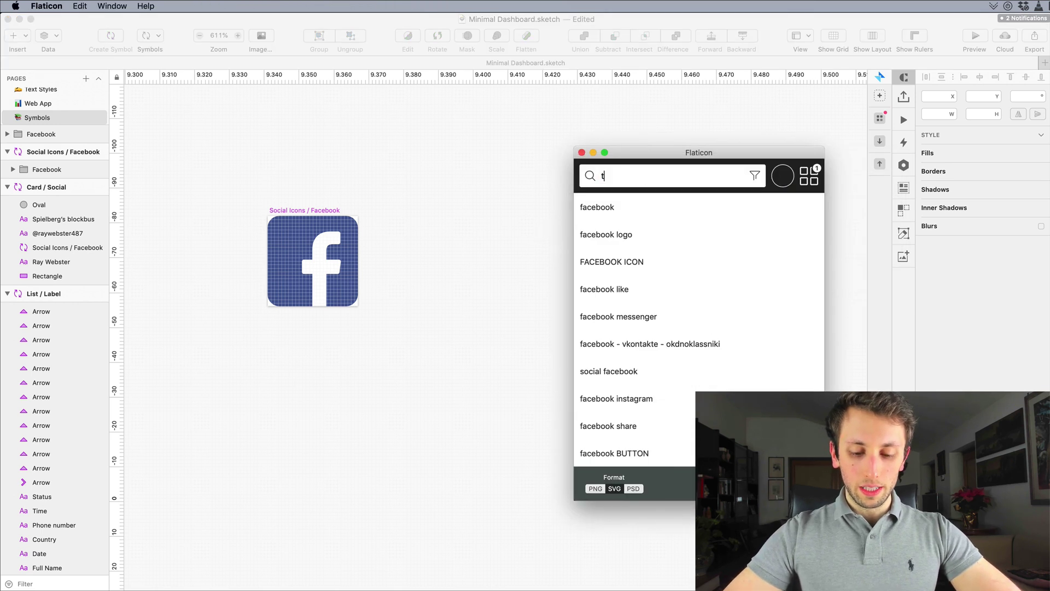
type("witter")
key("Return")
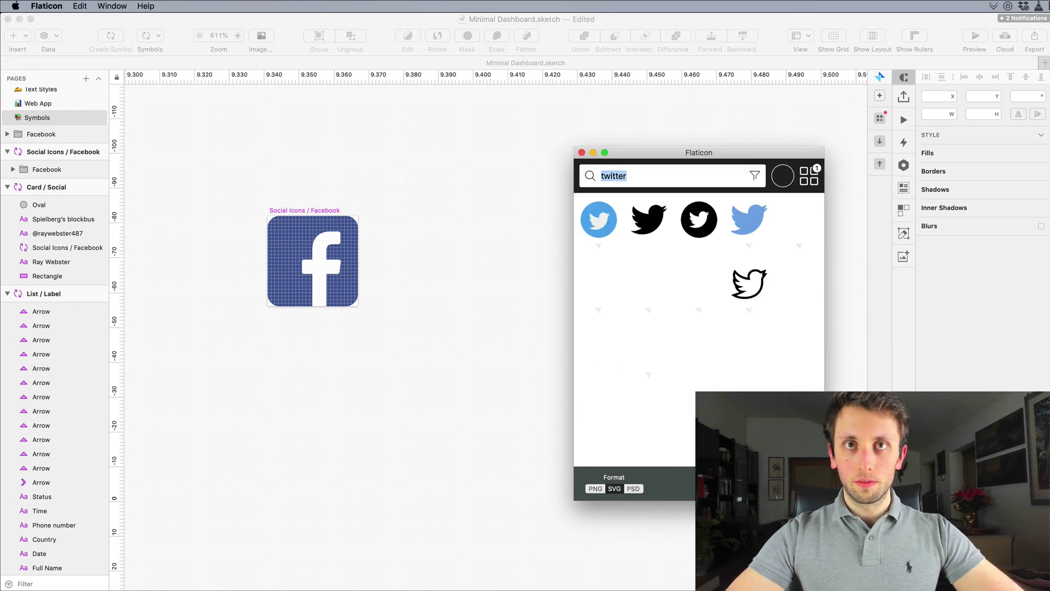
mouse_move(641, 294)
left_mouse_down()
mouse_move(474, 241)
mouse_move(508, 330)
left_mouse_up()
scroll(488, 215, "down", 3)
Step: Scale the Twitter bird down to 10% so it measures 51 × 42
key("super+k")
type("50")
type("20")
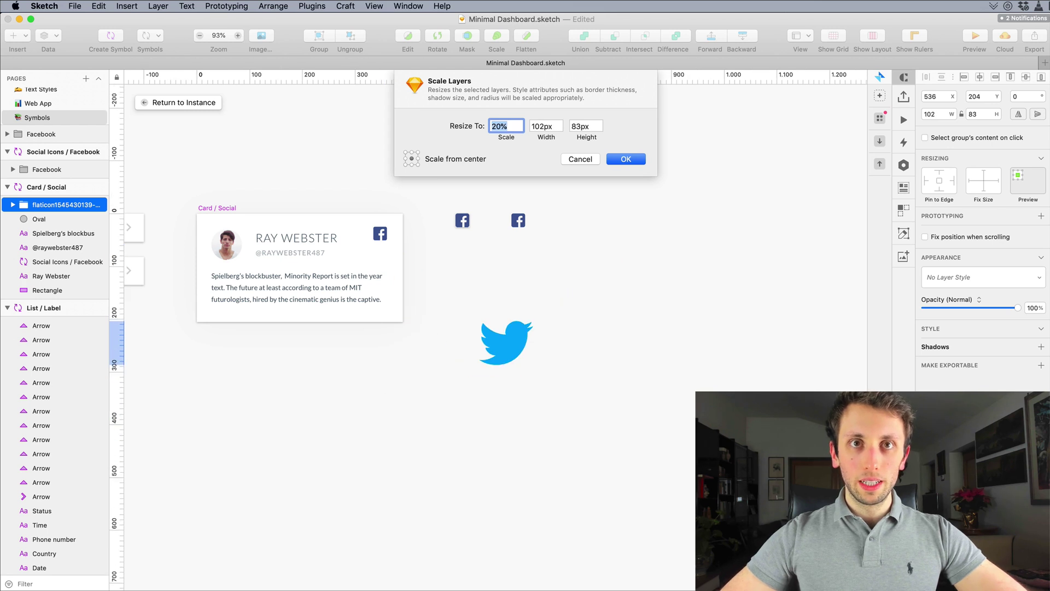
key("BackSpace")
key("BackSpace")
type("10")
key("Return")
Step: Move the Twitter bird up beneath the second Facebook icon
scroll(506, 343, "up", 5)
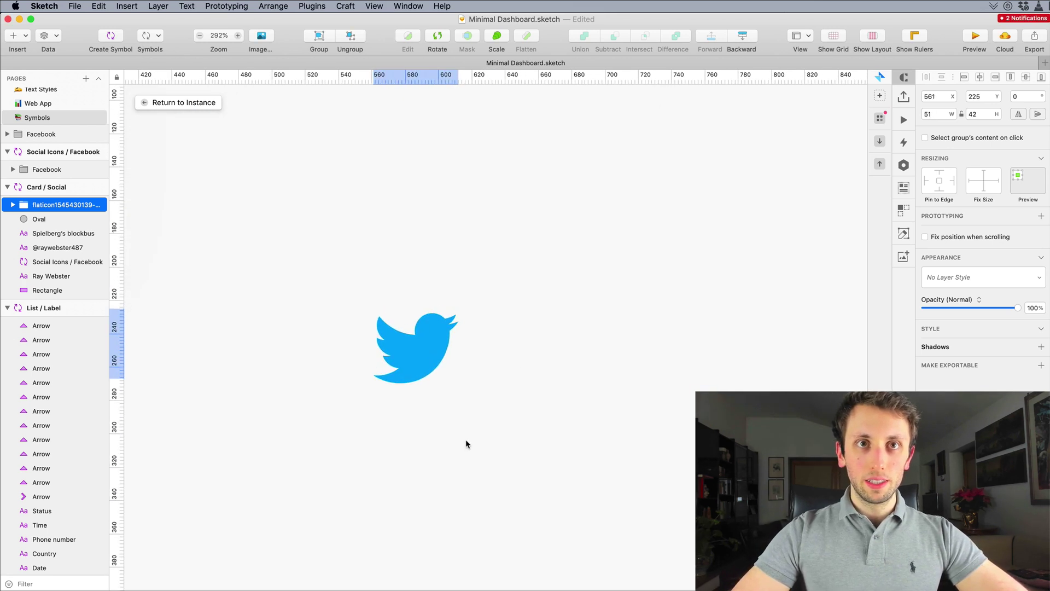
scroll(467, 441, "up", 3)
left_click_drag(422, 495, 408, 206)
scroll(410, 197, "up", 5)
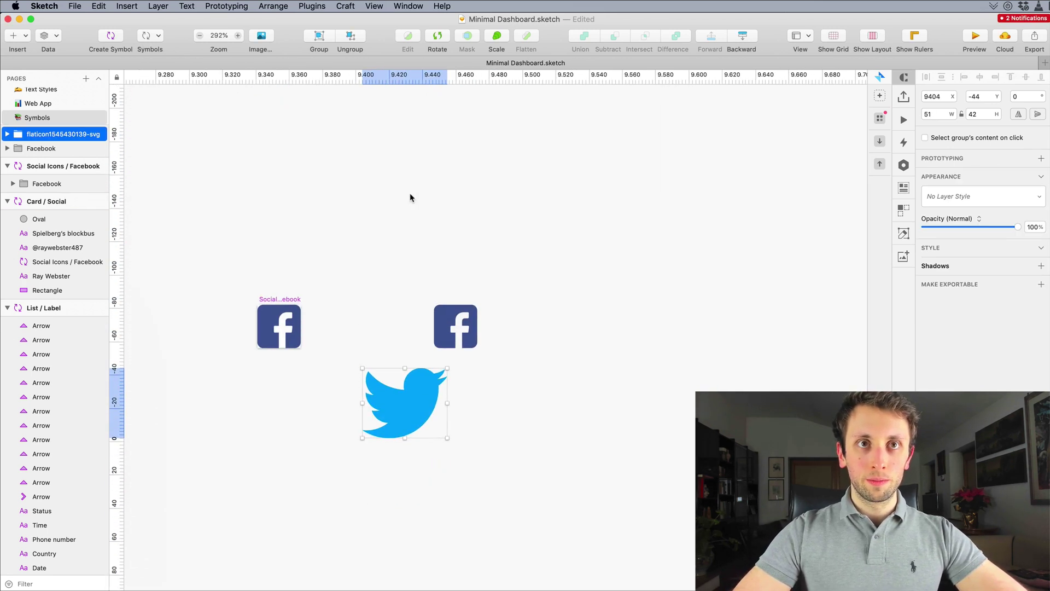
scroll(551, 299, "left", 3)
scroll(551, 300, "up", 3)
left_click_drag(532, 417, 600, 398)
scroll(600, 399, "down", 6)
scroll(600, 398, "down", 5)
scroll(600, 398, "up", 5)
scroll(600, 399, "up", 5)
scroll(600, 398, "up", 4)
scroll(600, 399, "right", 3)
Step: Try deleting the second Facebook icon, then undo so it stays
left_click(552, 325)
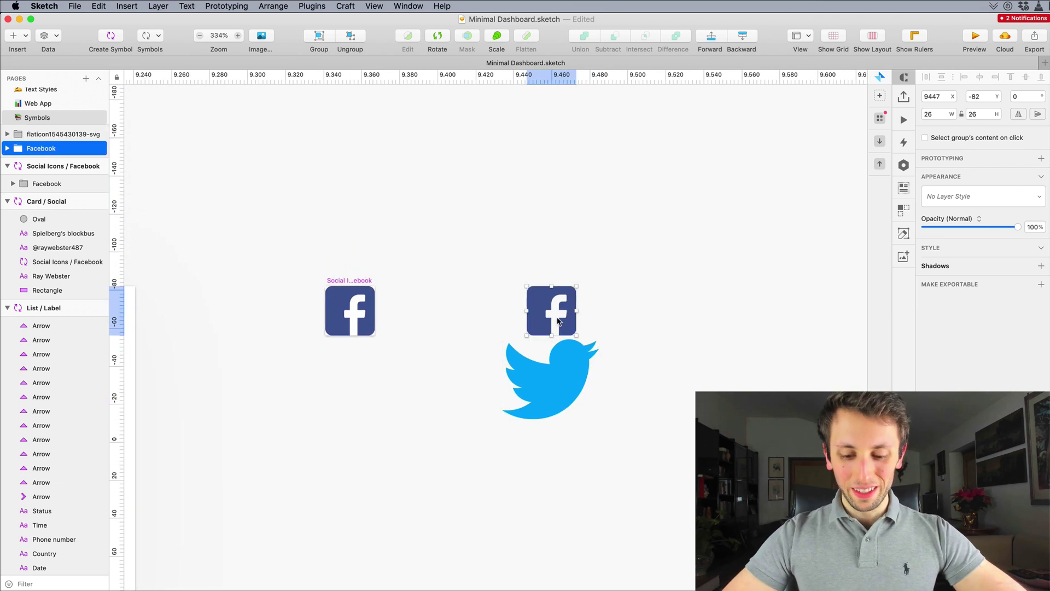
key("Delete")
key("super+z")
key("super+shift+z")
key("super+z")
key("super+shift+z")
key("super+z")
Step: Delete the loose Facebook icon copy and select the Social Icons / Facebook artboard
left_click(626, 239)
scroll(566, 291, "up", 5)
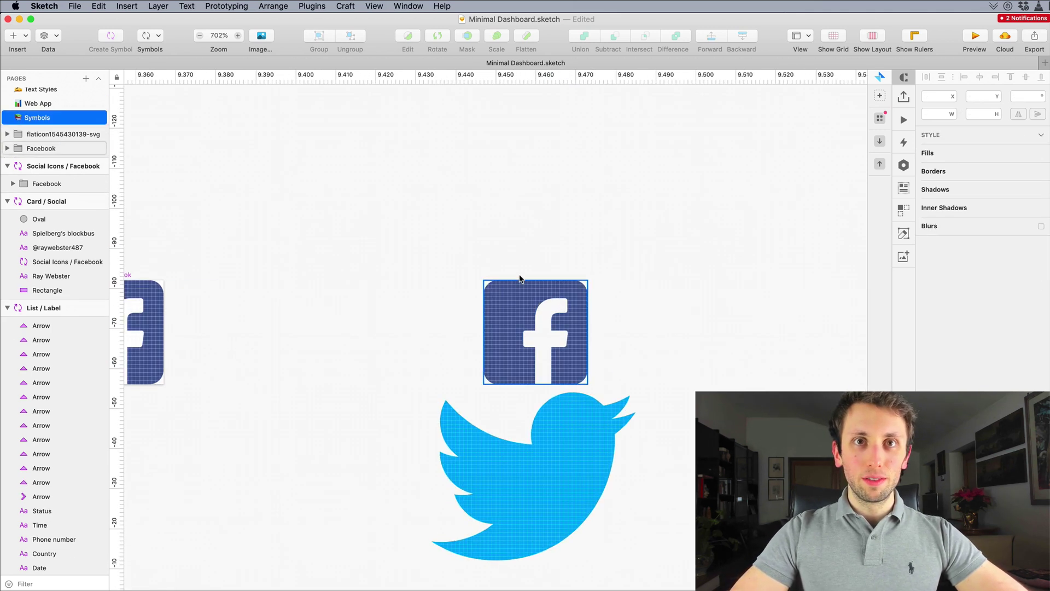
left_click(492, 282)
key("Delete")
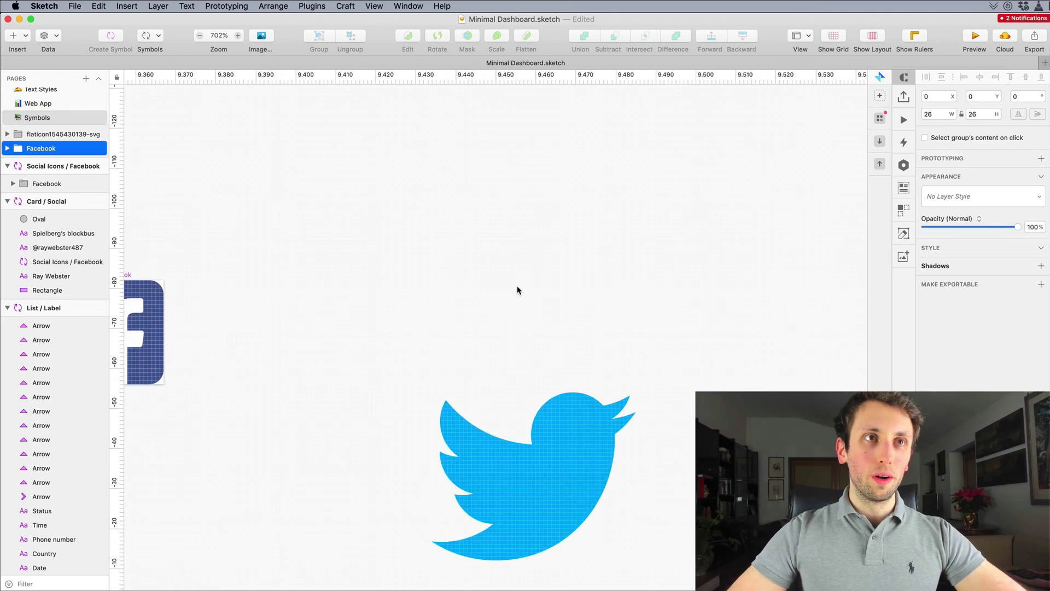
scroll(518, 290, "down", 2)
scroll(518, 290, "down", 3)
double_click(345, 286)
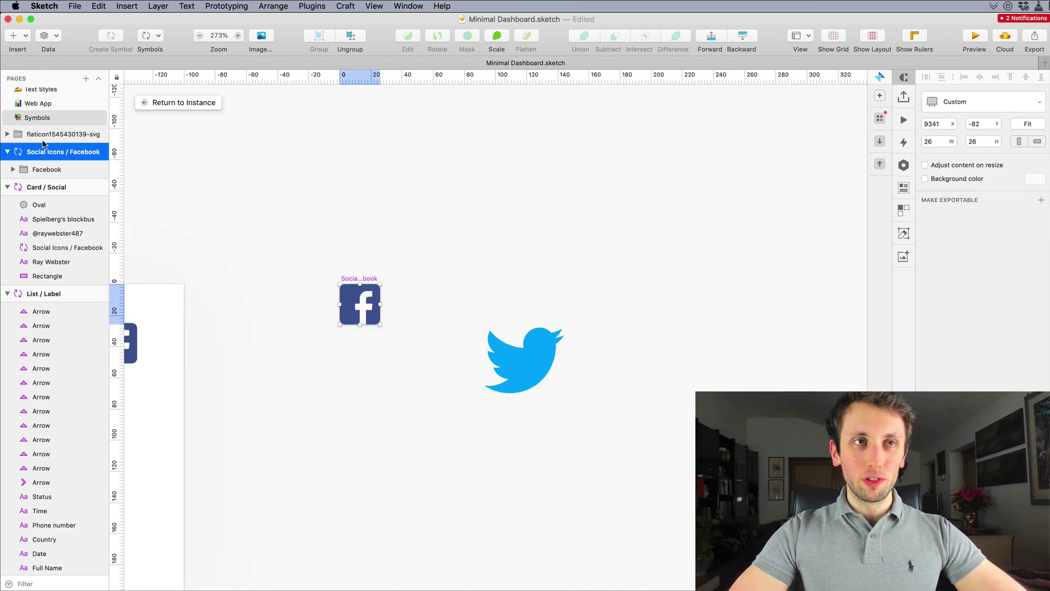
Step: Duplicate the Social Icons / Facebook artboard twice to its right
left_click_drag(351, 313, 436, 310)
key("super+d")
scroll(476, 300, "right", 5)
scroll(436, 293, "left", 5)
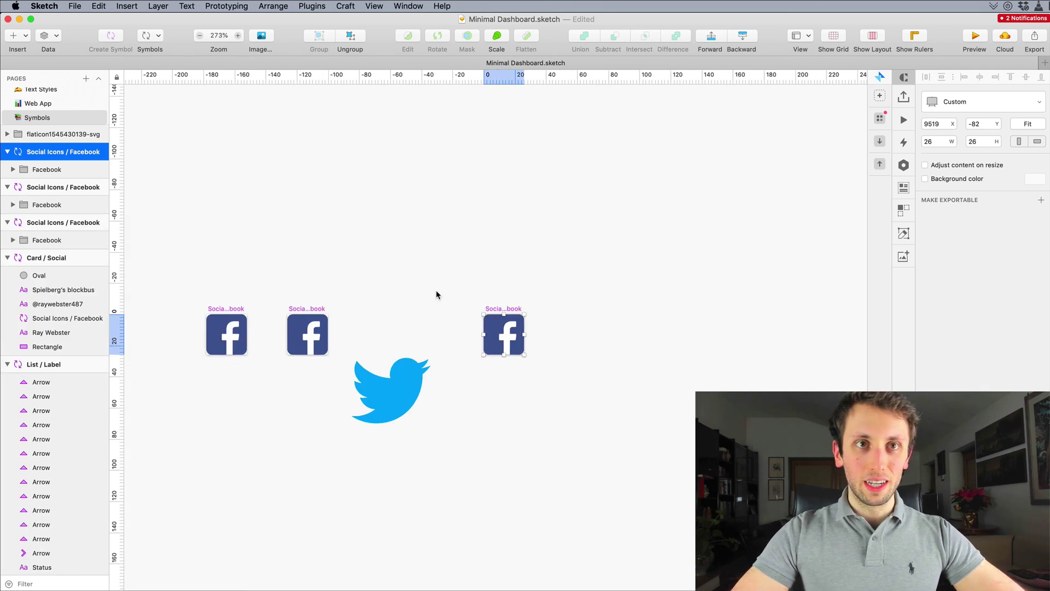
left_click(481, 305)
scroll(481, 305, "up", 5)
Step: Replace the middle artboard's Facebook icon with the Twitter bird
left_click(422, 298)
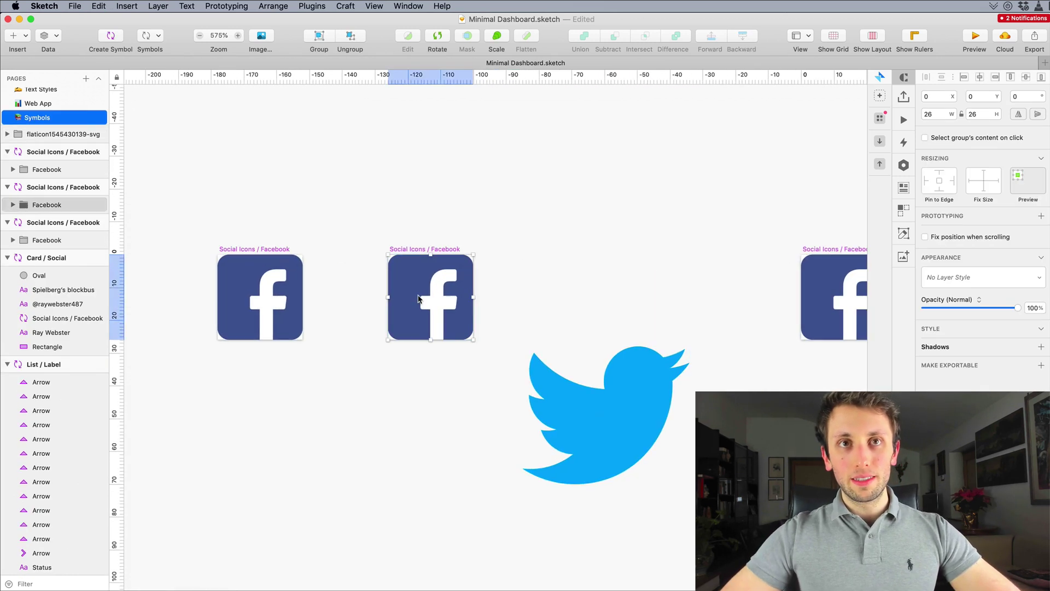
key("Delete")
left_click_drag(575, 386, 417, 267)
left_click(545, 386)
left_click(450, 324)
Step: Resize the bird to 26×21, align it, and rename the artboard Social Icons / Twitter
left_click_drag(513, 366, 459, 338)
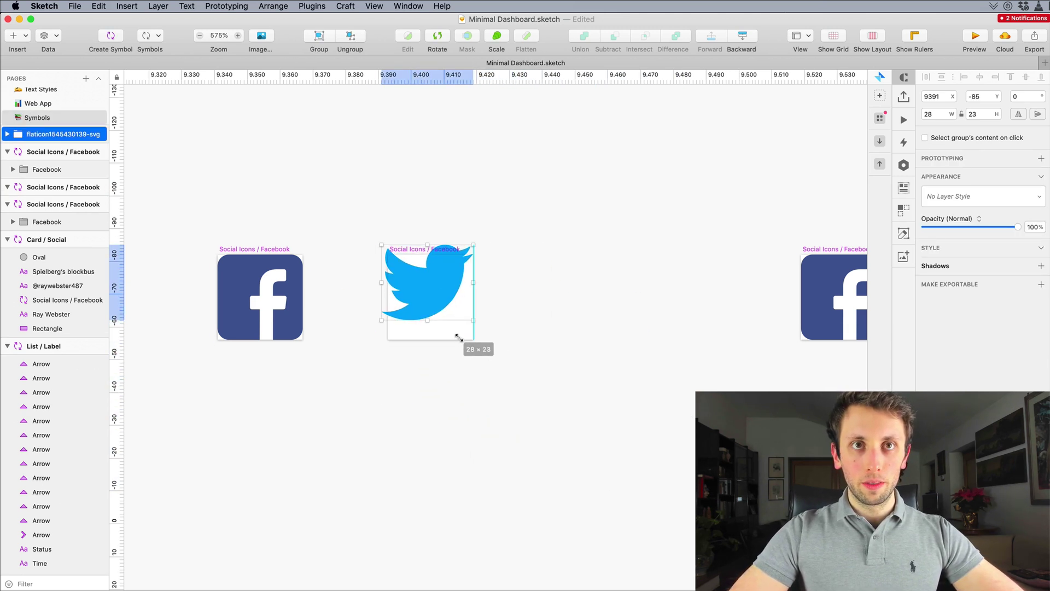
left_click_drag(407, 271, 414, 285)
left_click_drag(479, 301, 474, 296)
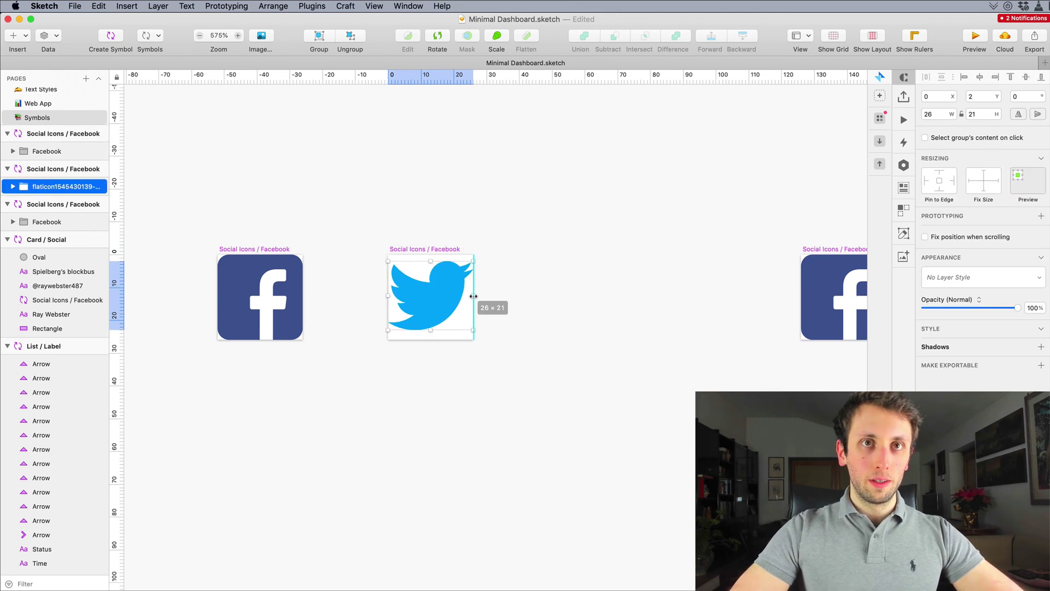
left_click(393, 256)
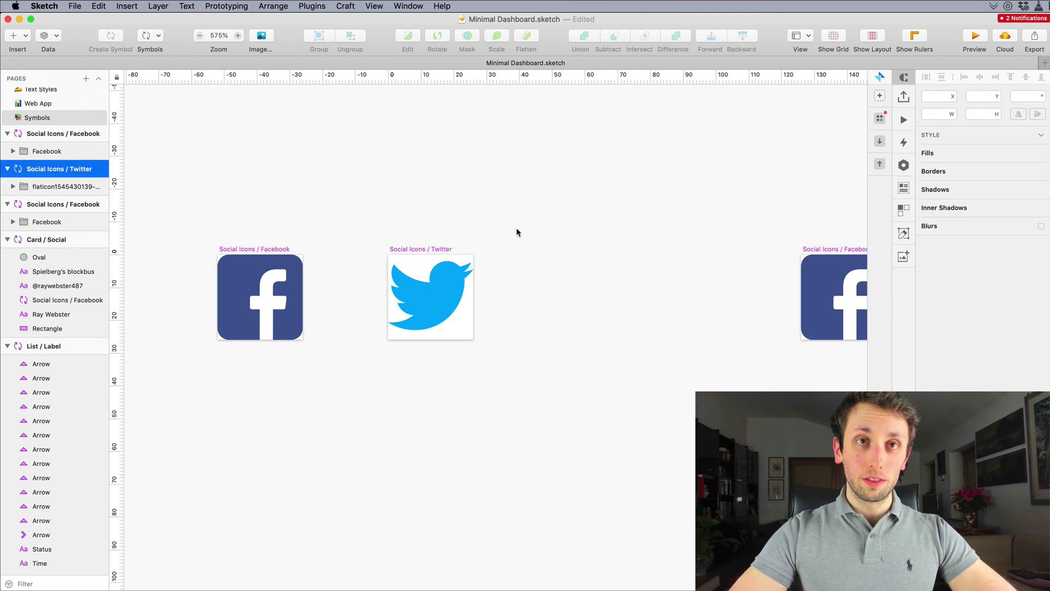
left_click(459, 294)
Step: Nudge the bird up one unit, then search Flaticon for a linkedin icon
key("Up")
left_click(625, 261)
key("super+space")
type("fla")
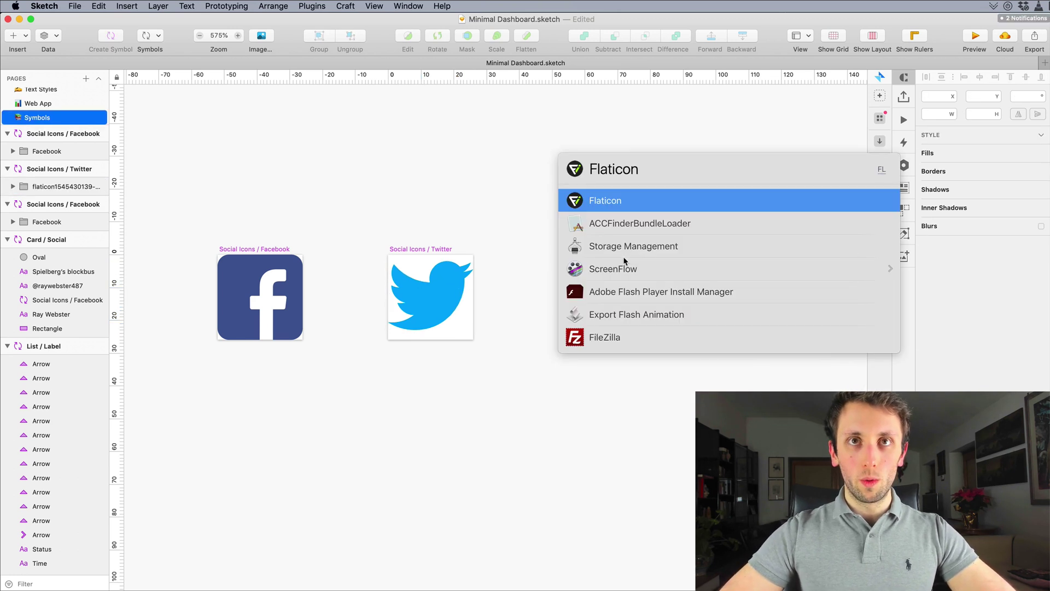
key("Return")
type("linkedin")
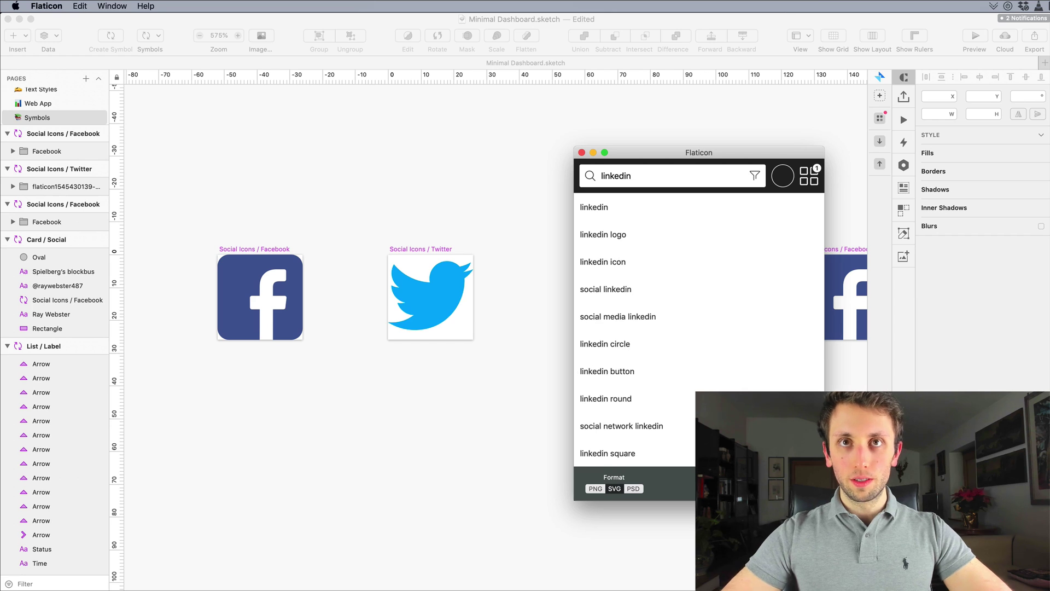
key("Return")
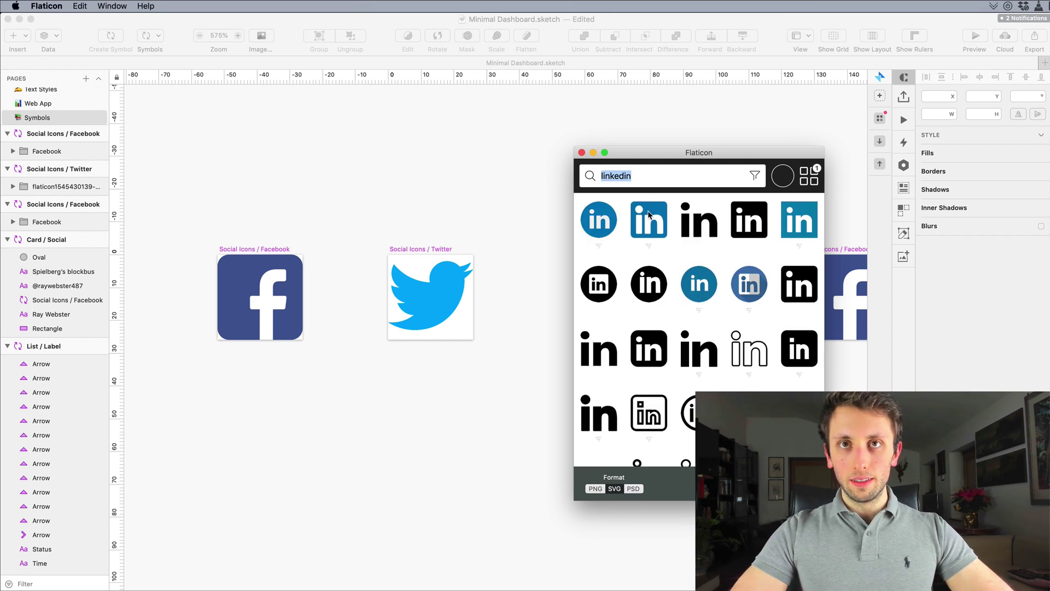
Step: Place a blue LinkedIn icon in Sketch, scale it to 30%, and move it beside Facebook
left_click_drag(649, 219, 520, 382)
scroll(521, 381, "down", 5)
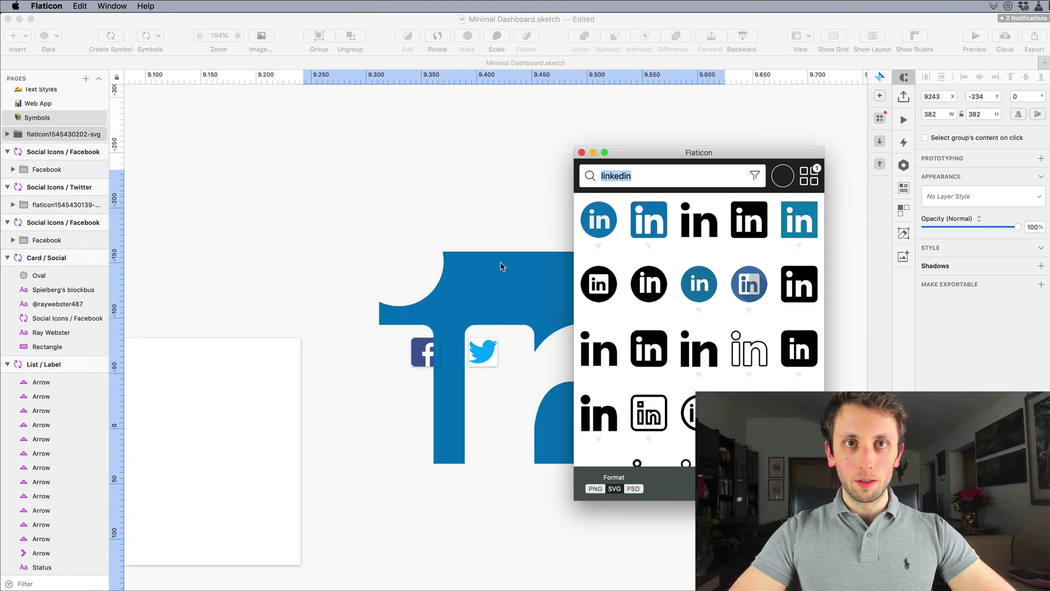
mouse_move(501, 256)
left_mouse_down()
mouse_move(481, 224)
mouse_move(681, 355)
mouse_move(682, 422)
left_mouse_up()
key("super+k")
type("30")
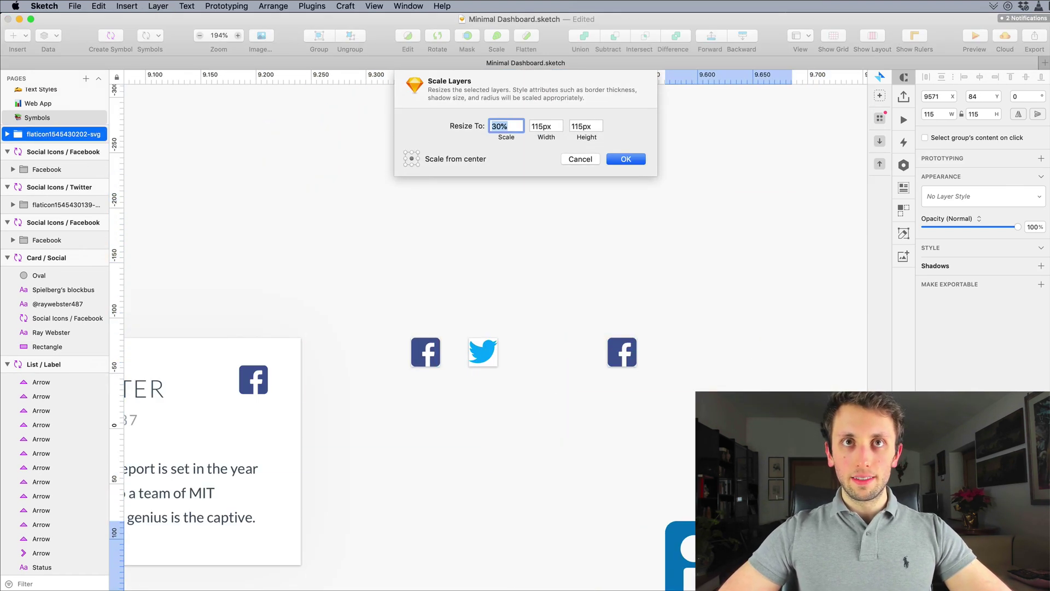
key("Return")
scroll(685, 416, "down", 3)
left_click_drag(722, 476, 634, 290)
scroll(629, 267, "up", 5)
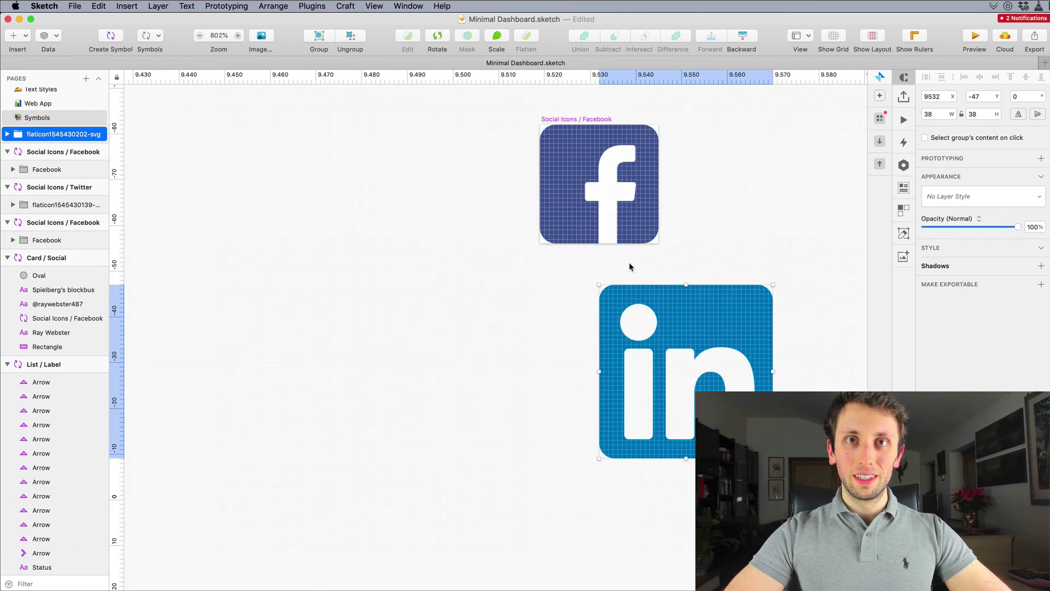
scroll(629, 266, "up", 3)
Step: Rename the remaining artboard Social Icons / Linkedin and swap its Facebook icon for LinkedIn
left_click(554, 278)
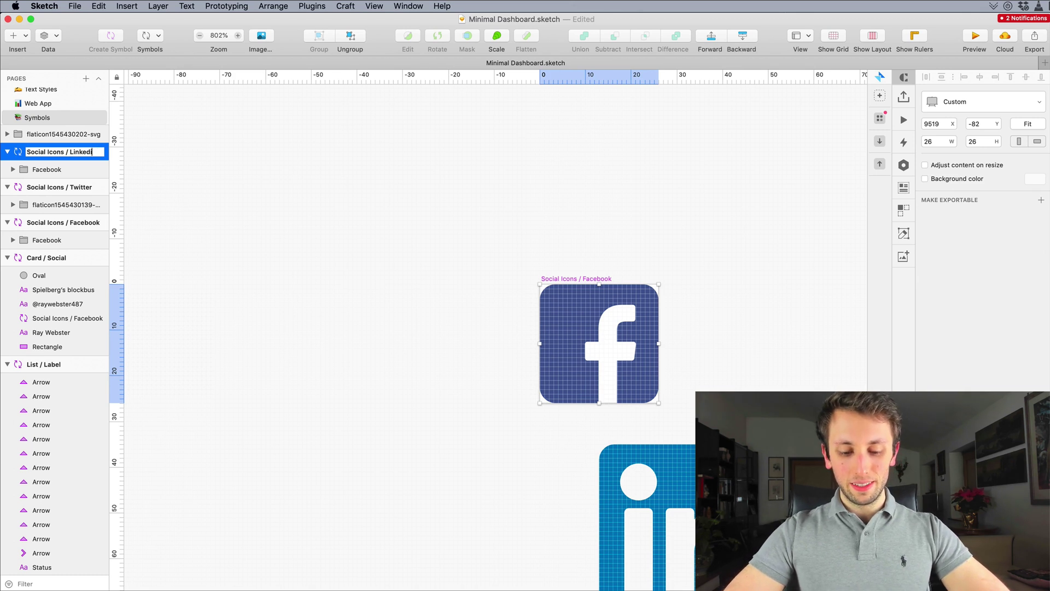
left_click(618, 328)
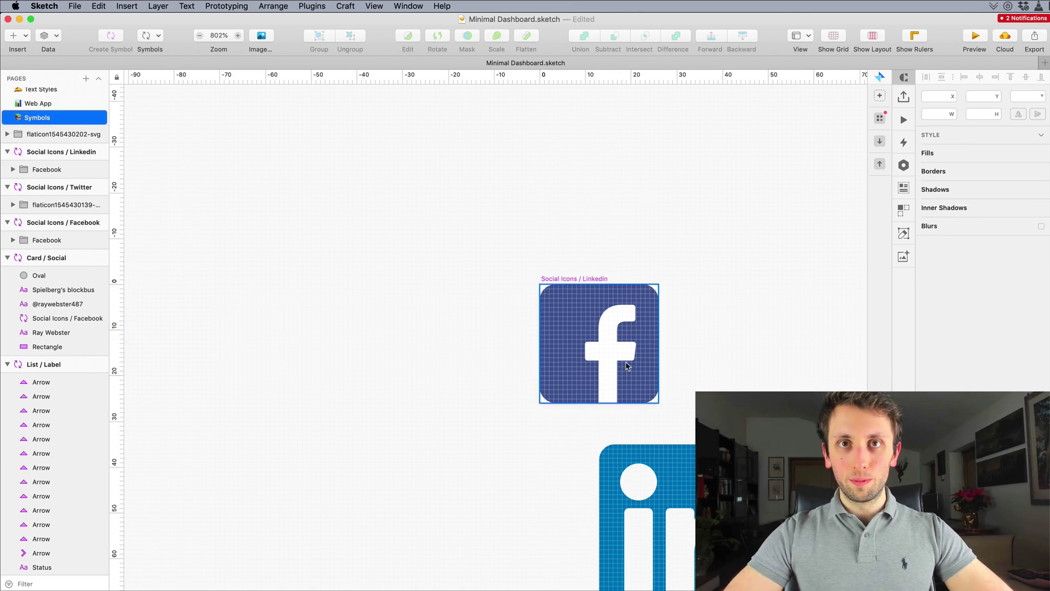
key("Delete")
scroll(629, 328, "down", 1)
left_click_drag(706, 453, 646, 294)
Step: Shrink the LinkedIn icon to 70% and nudge it to the artboard's top-left corner
key("super+k")
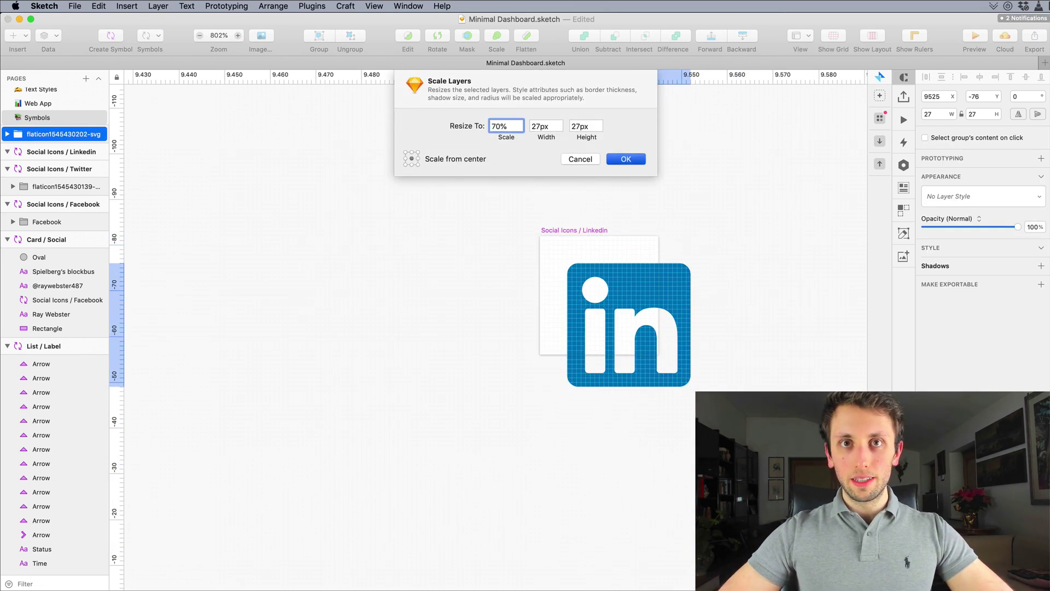
key("Return")
key("Left")
key("Left")
key("Left")
key("Left")
key("Left")
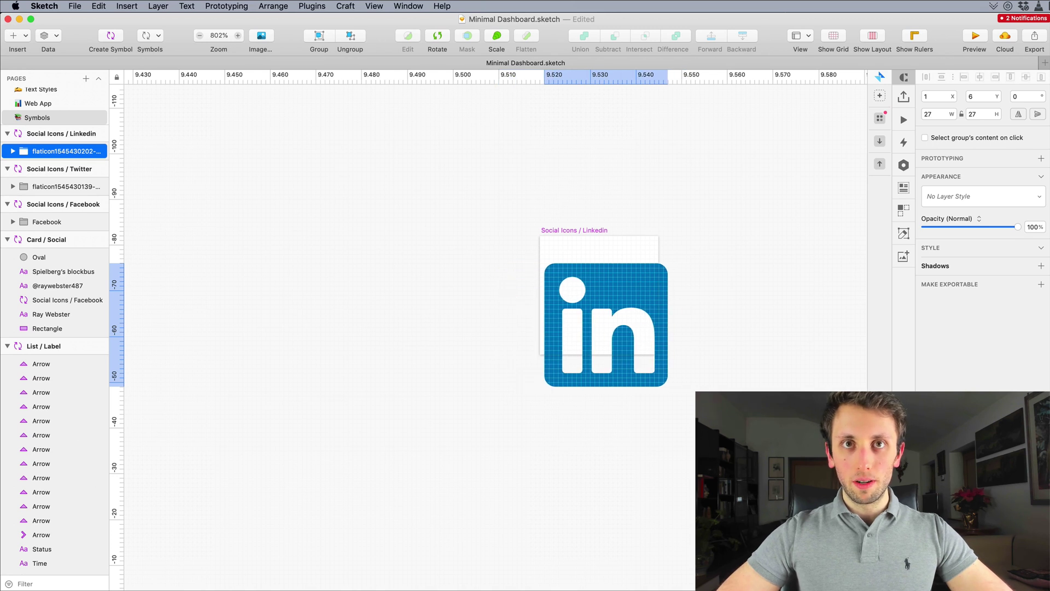
key("Left")
key("Up")
key("Up")
key("Up")
key("Up")
key("Up")
key("Up")
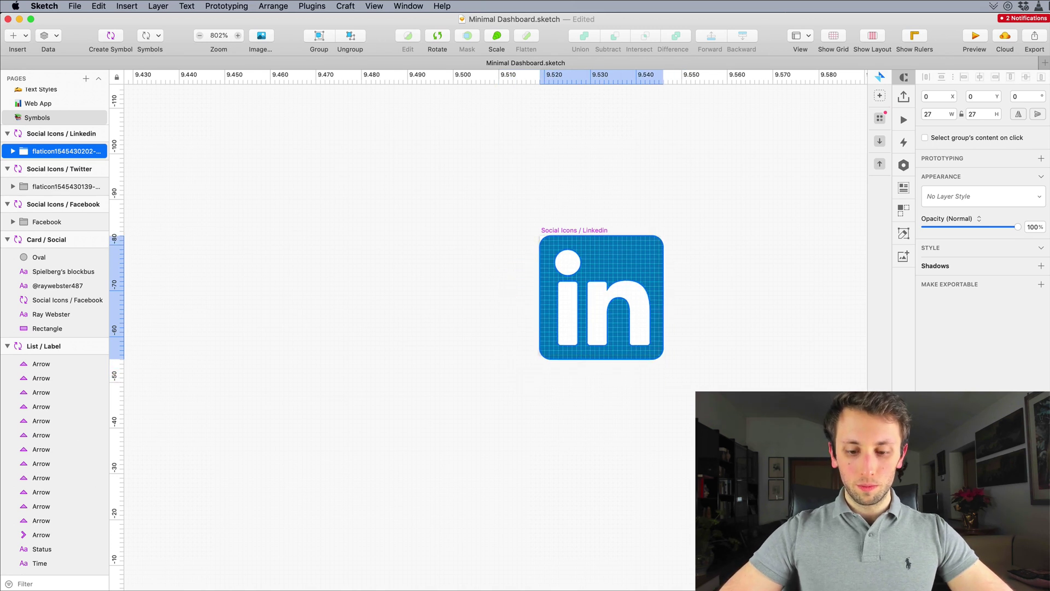
Step: Rescale the LinkedIn icon to 96% (26px), realign it to X 0, Y 0, and zoom out
key("super+k")
key("Down")
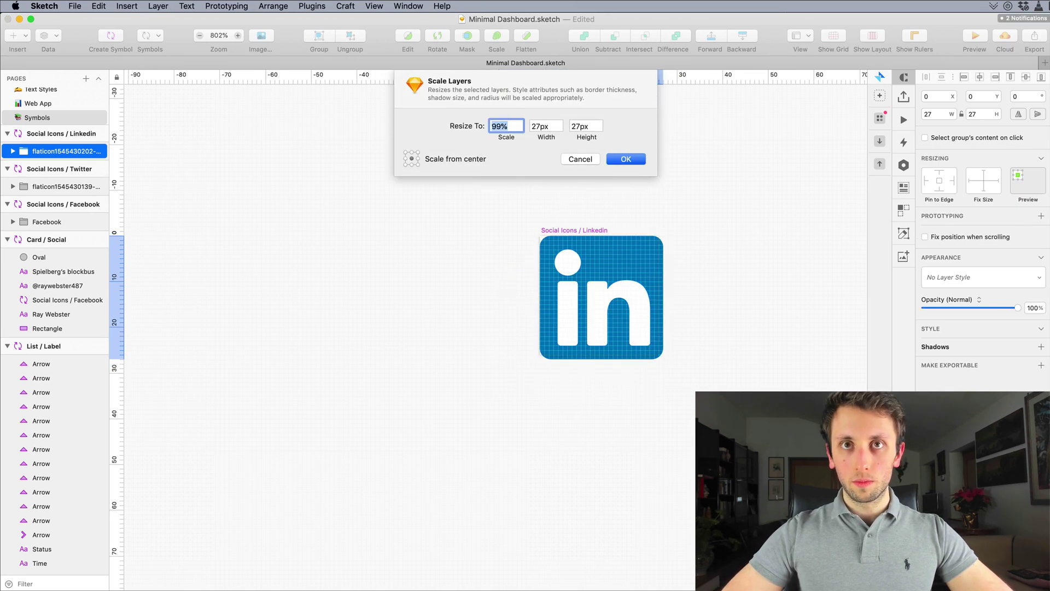
key("Escape")
key("super+k")
key("shift+Down")
key("Up")
key("Up")
key("Up")
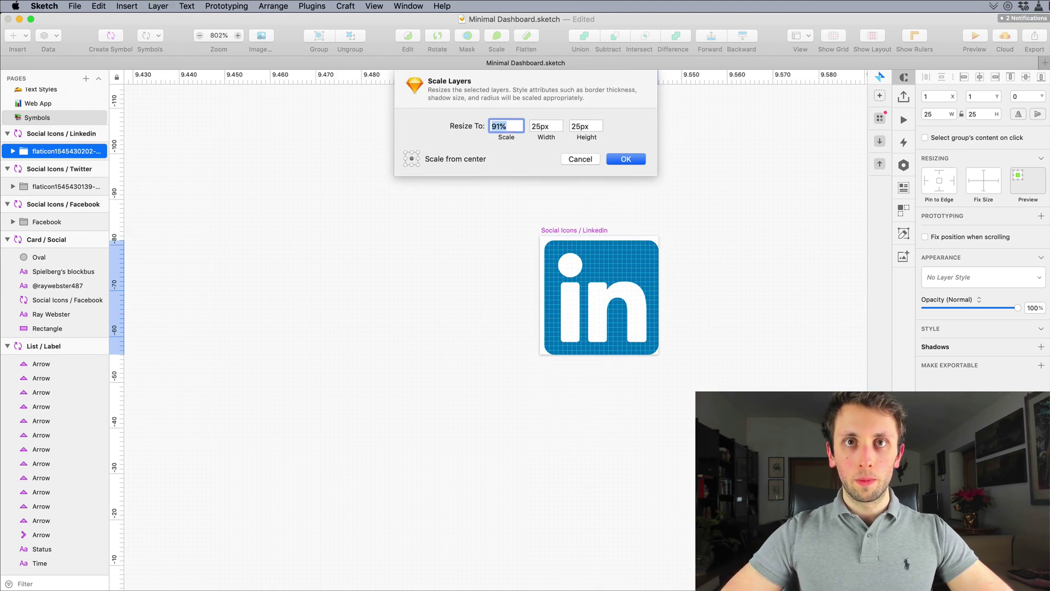
key("Up")
key("Up")
key("Up")
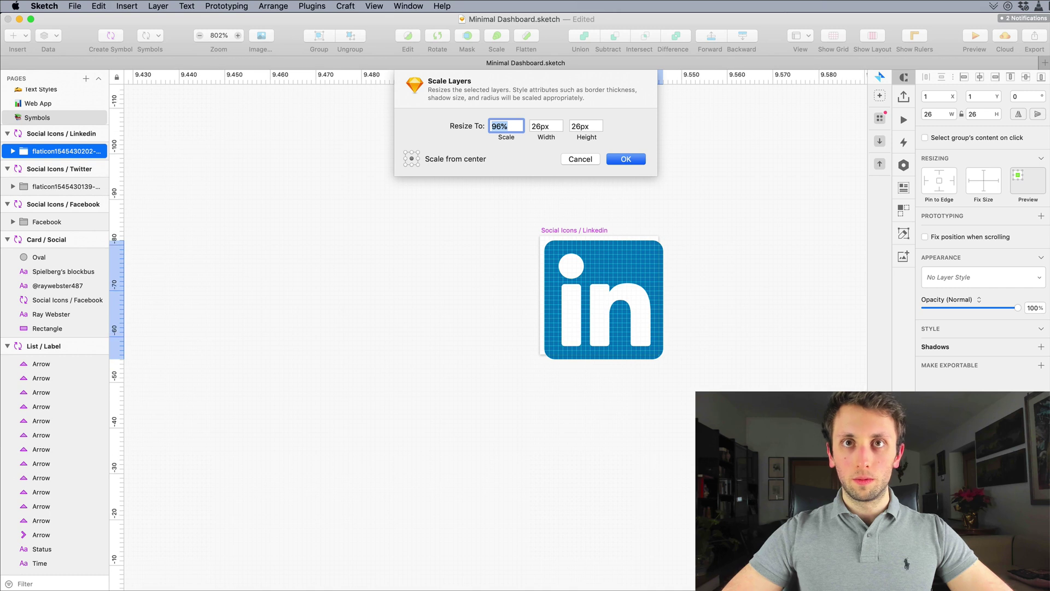
key("Return")
key("Up")
key("Left")
scroll(527, 195, "down", 2)
key("Escape")
key("super+minus")
Step: Switch to the Web App page and move the vertical guide to 570
scroll(528, 195, "left", 10)
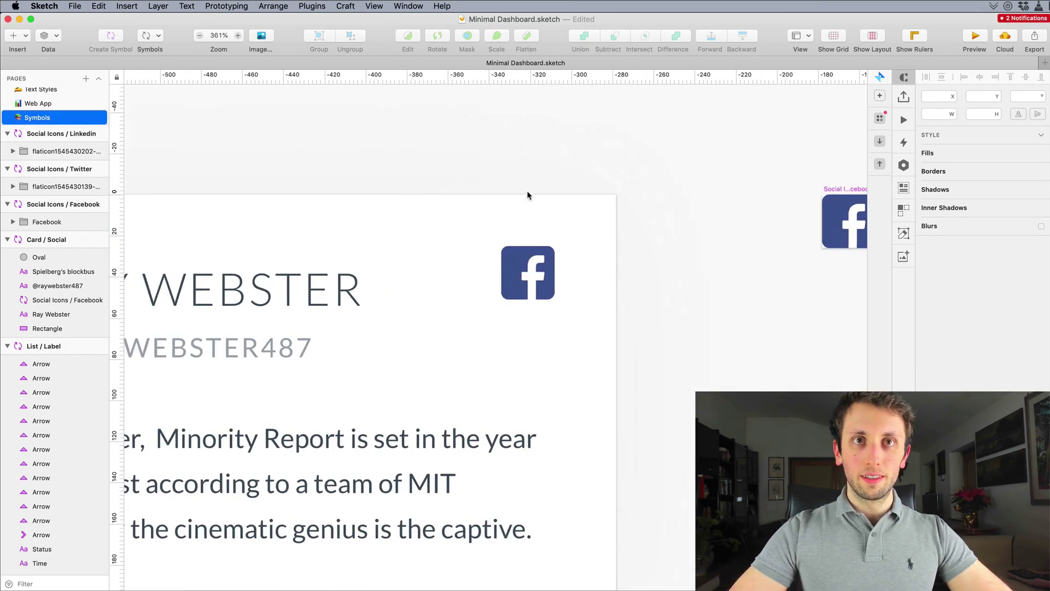
scroll(528, 195, "down", 3)
left_click(549, 233)
scroll(613, 238, "up", 3)
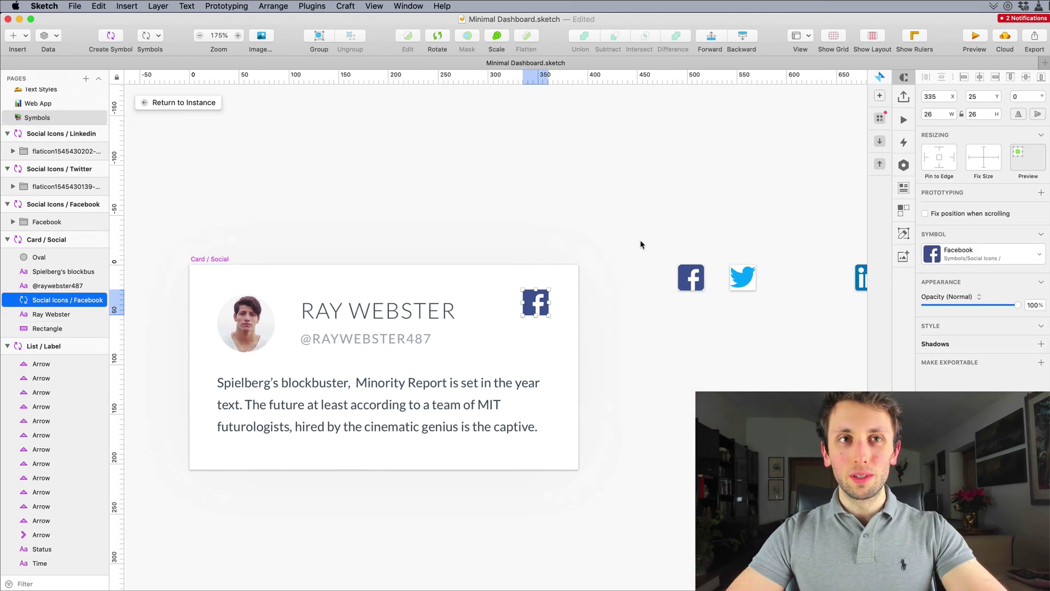
left_click(61, 114)
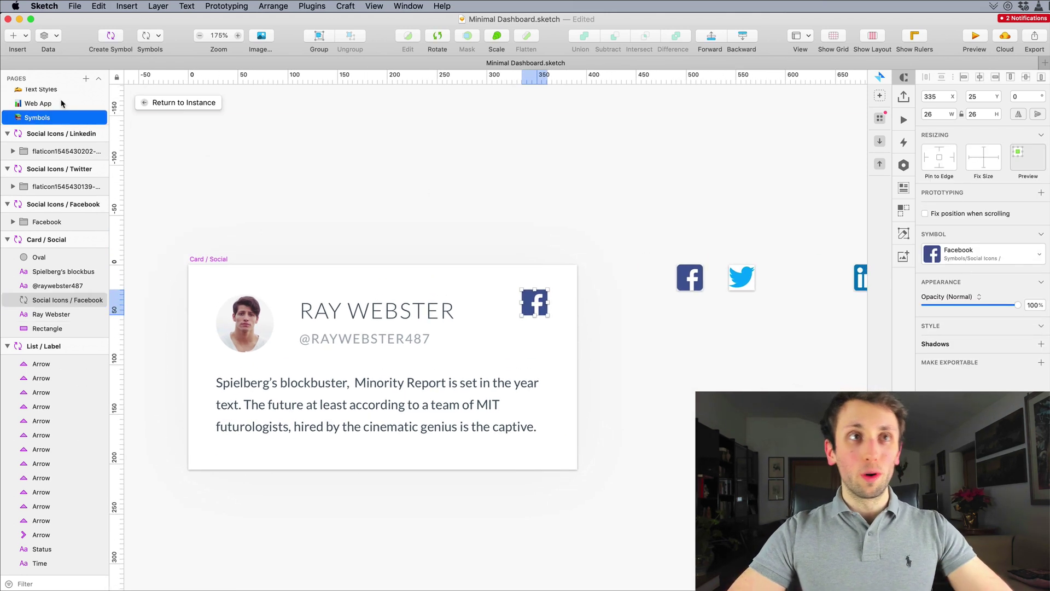
left_click(64, 103)
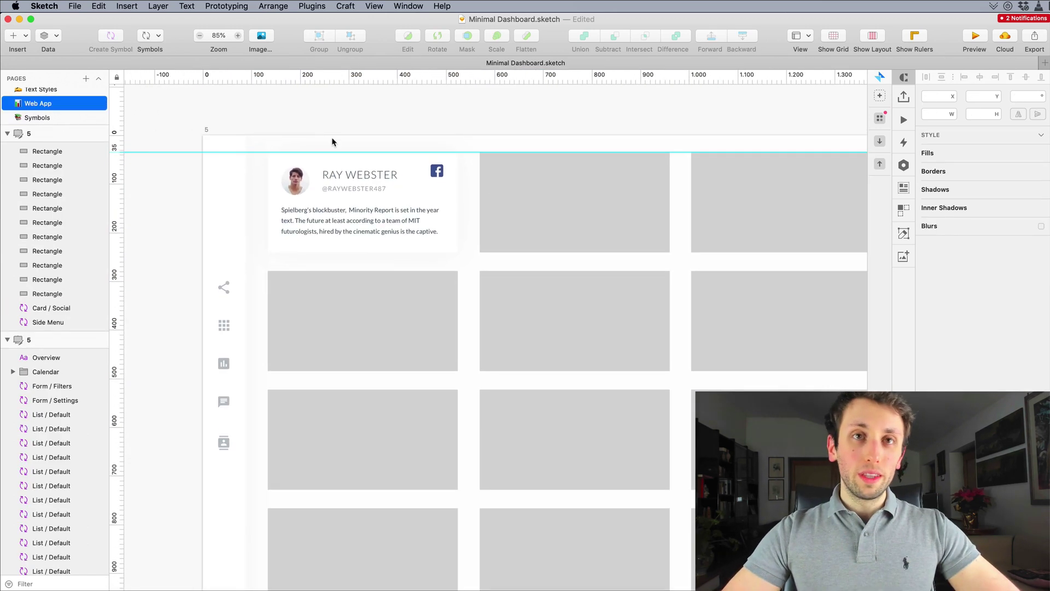
scroll(331, 142, "right", 4)
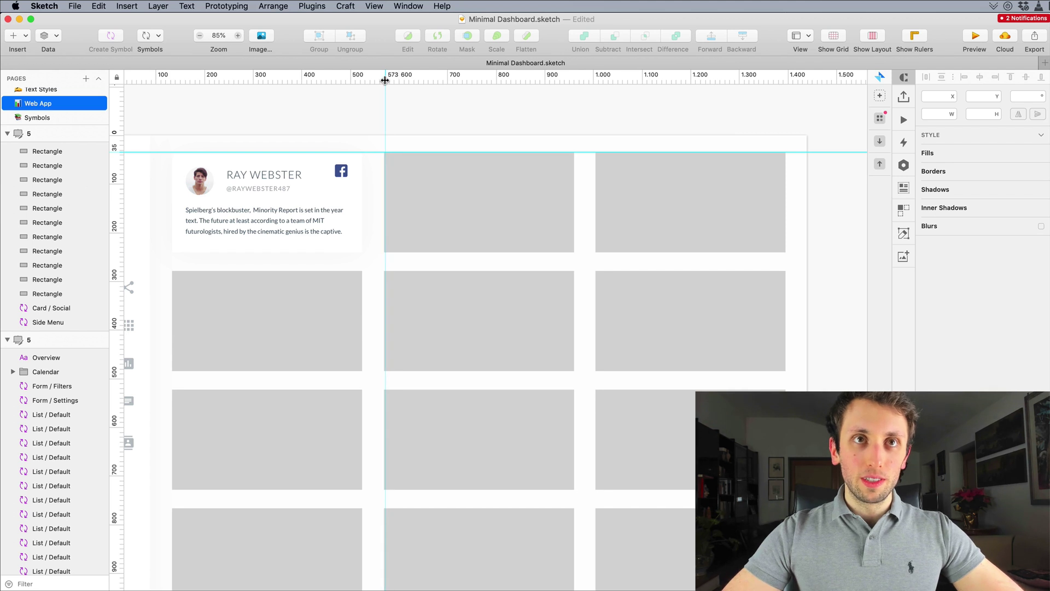
left_click_drag(384, 80, 384, 80)
scroll(502, 255, "left", 2)
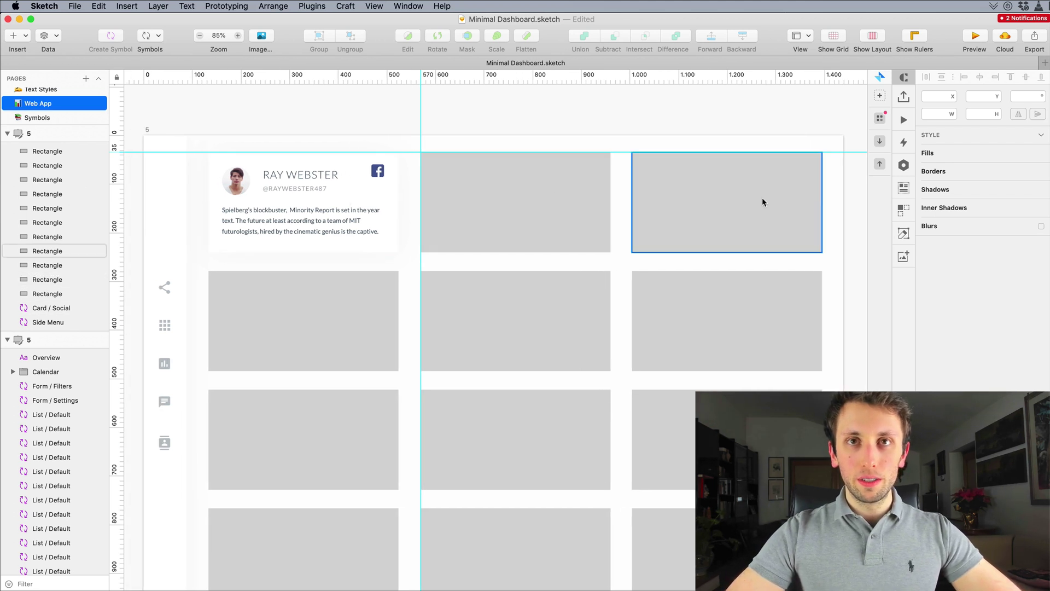
Step: Delete the two grey placeholders in the top row
left_click(816, 196)
left_click(482, 234, "shift")
key("BackSpace")
Step: Duplicate the Social card into the second and third top-row columns
left_click(278, 196)
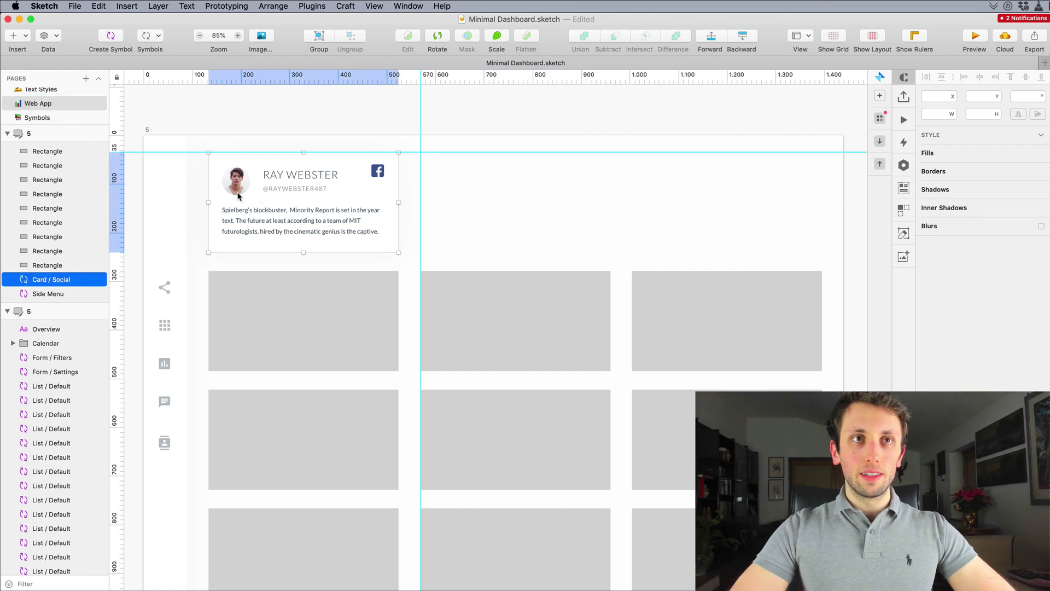
left_click_drag(238, 194, 450, 188, "alt")
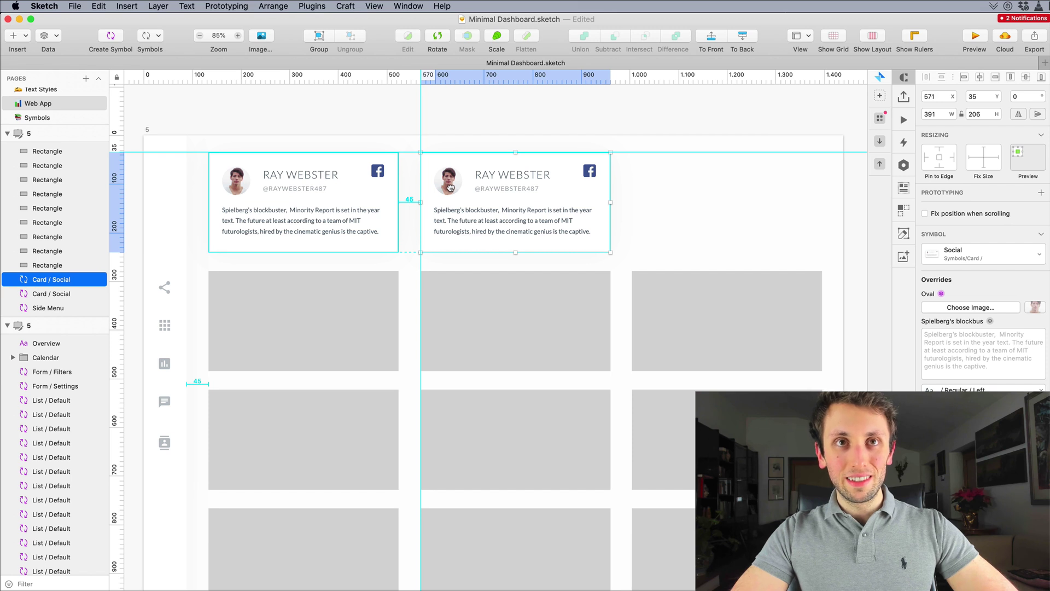
mouse_move(450, 188)
left_mouse_down()
mouse_move(326, 189)
mouse_move(449, 190)
left_mouse_up()
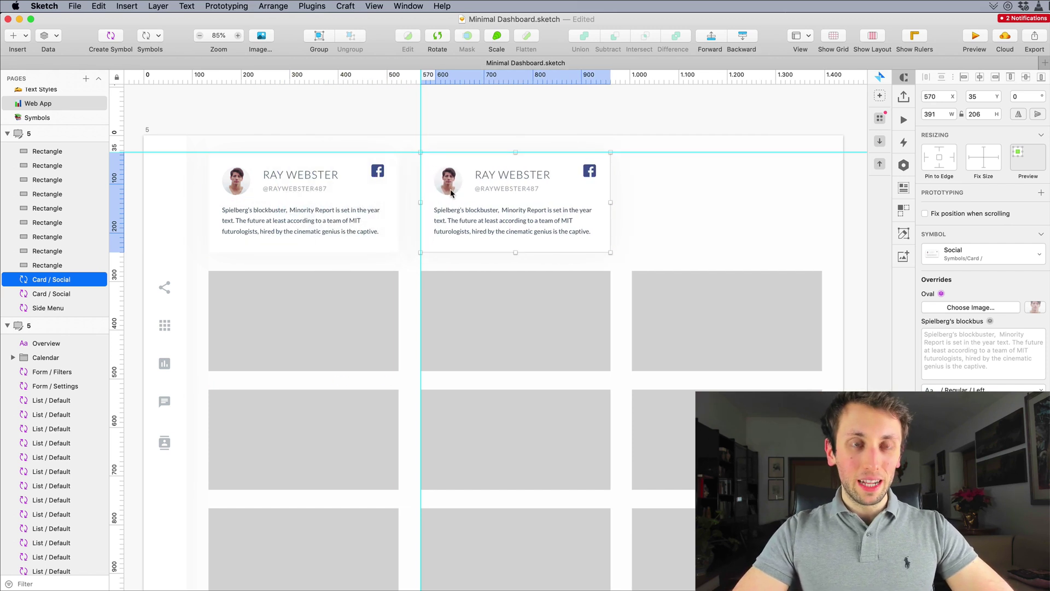
key("super+d")
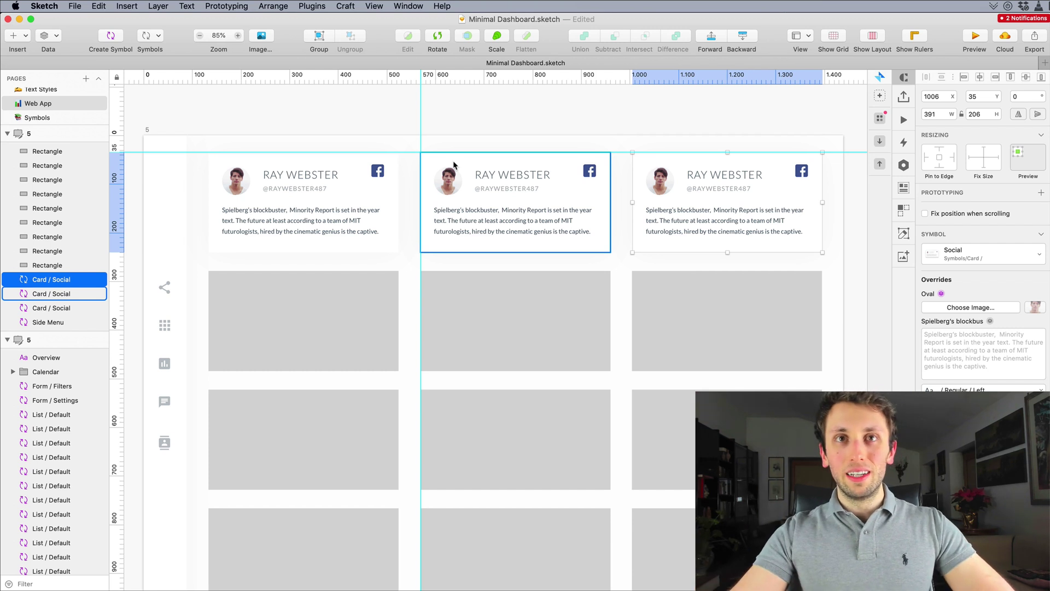
left_click(471, 131)
scroll(478, 127, "down", 5)
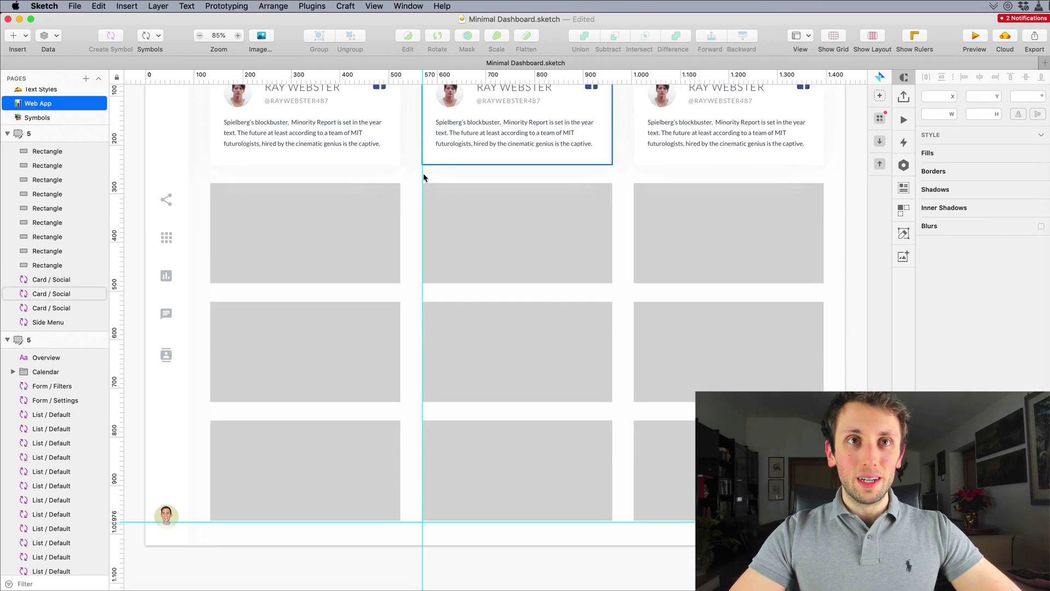
scroll(214, 131, "up", 3)
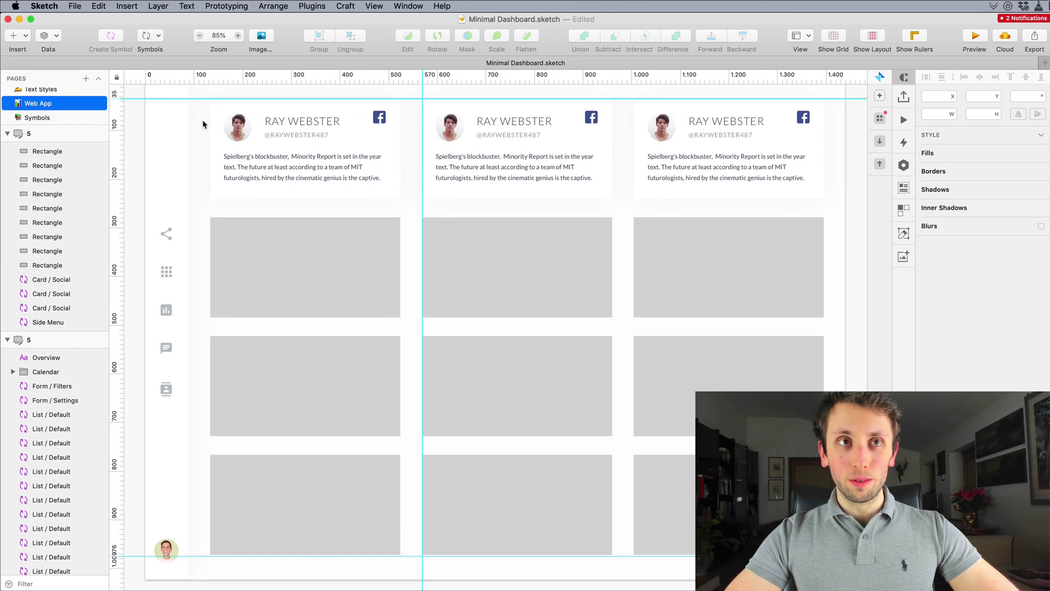
Step: Group the three top cards into a row and delete the nine grey placeholders
left_click_drag(202, 124, 758, 169)
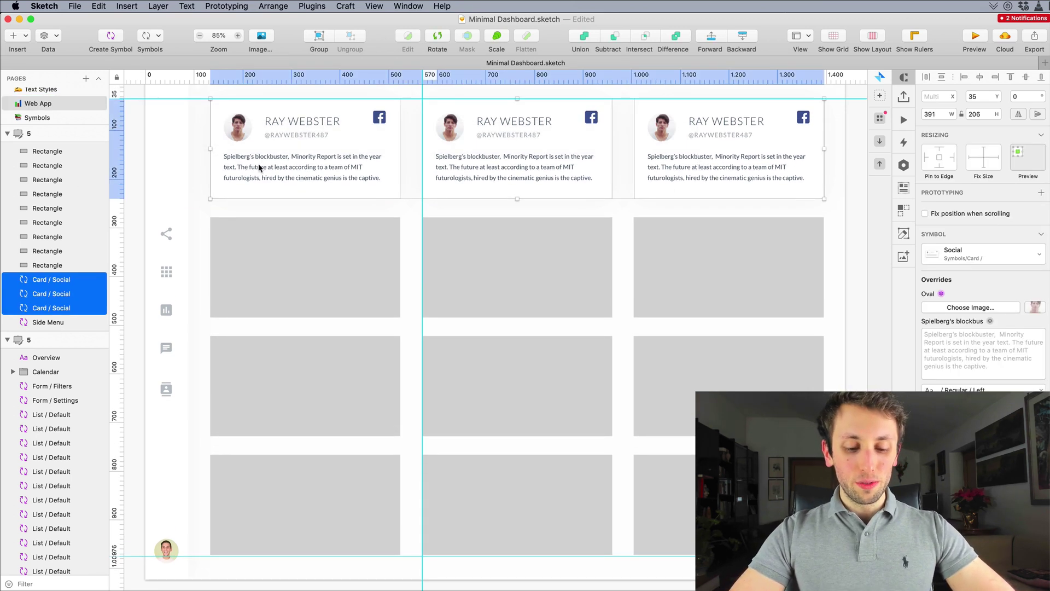
key("super+g")
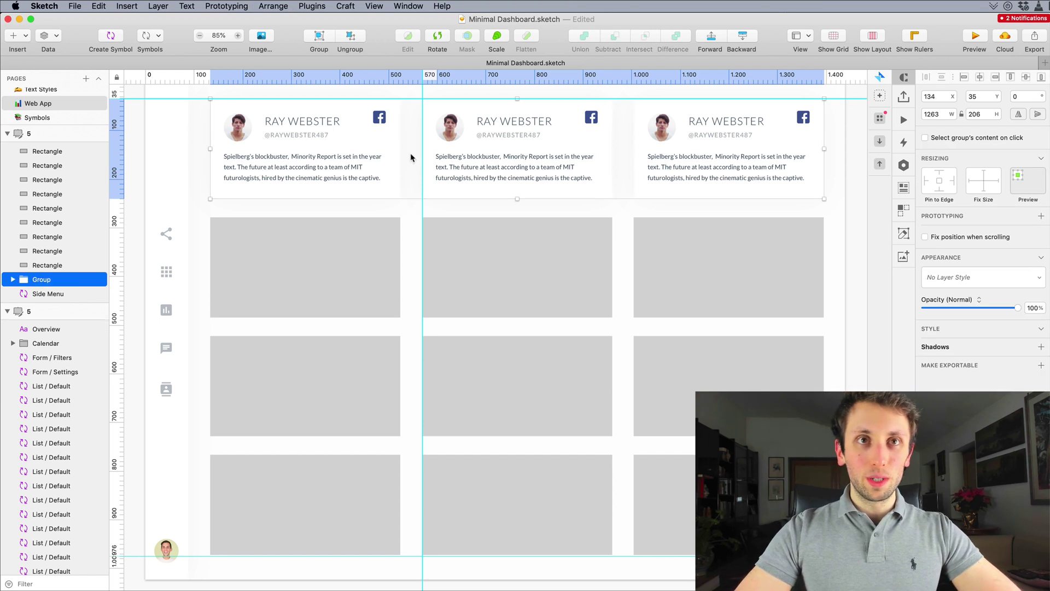
left_click(114, 217)
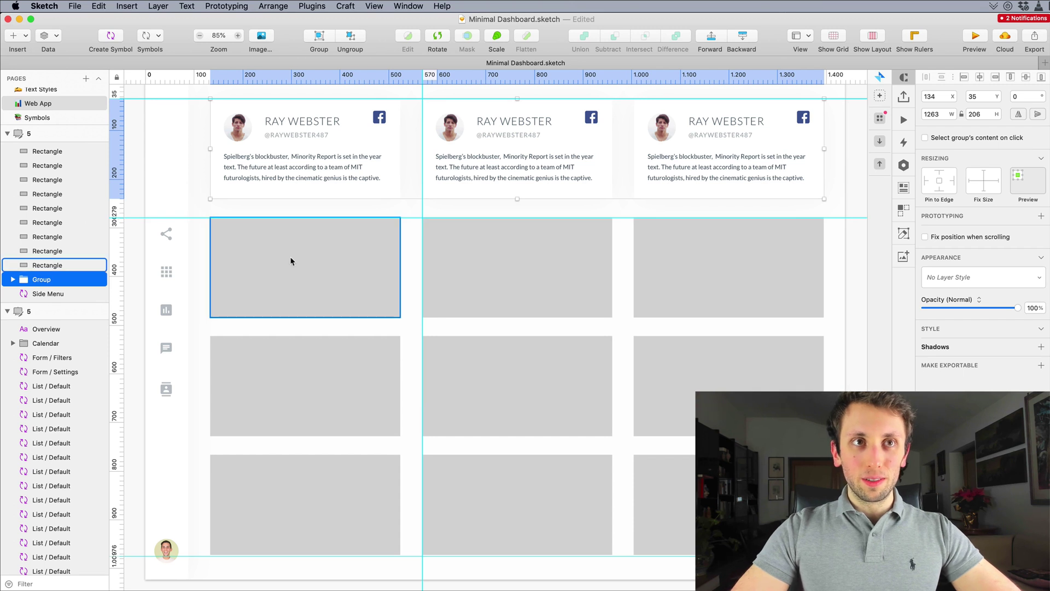
left_click_drag(204, 241, 826, 555)
key("Delete")
Step: Copy the card row down to four rows, then ungroup into twelve separate cards
left_click(513, 135)
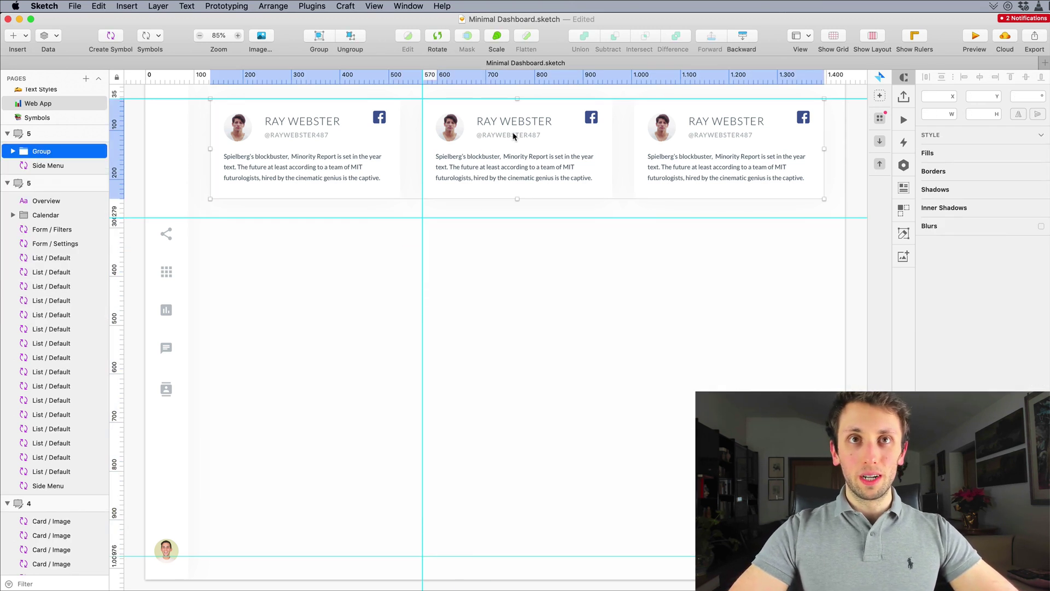
left_click_drag(513, 137, 500, 240)
key("super+d")
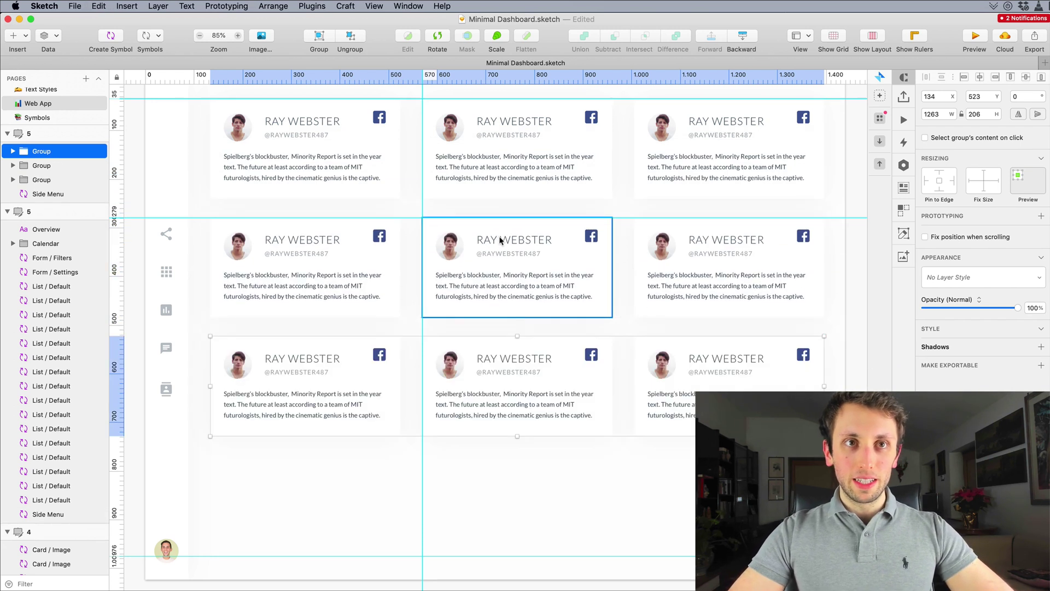
key("super+d")
left_click(387, 210)
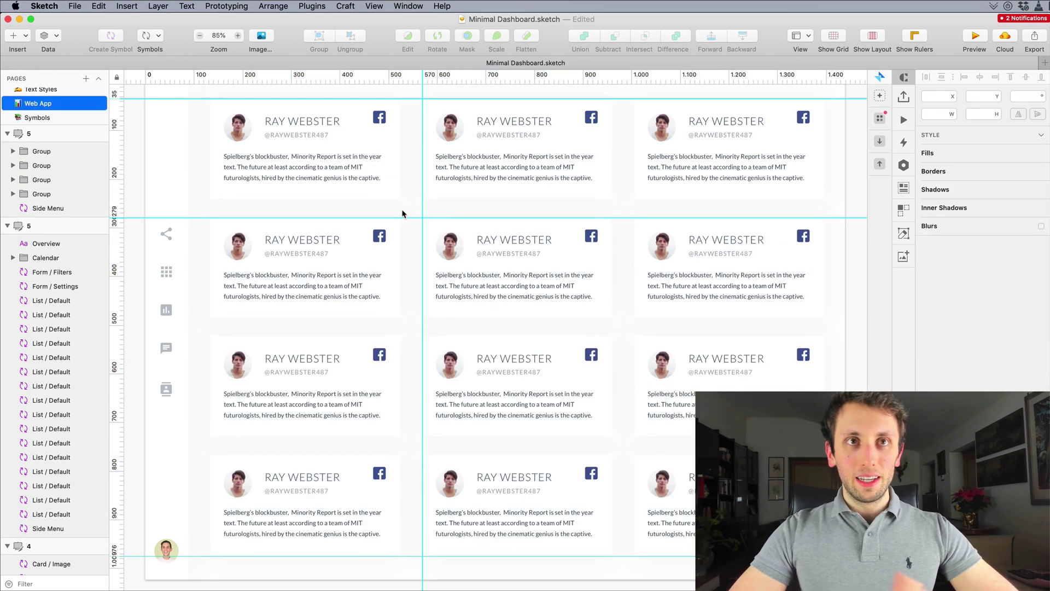
left_click_drag(206, 164, 333, 526)
key("shift+super+g")
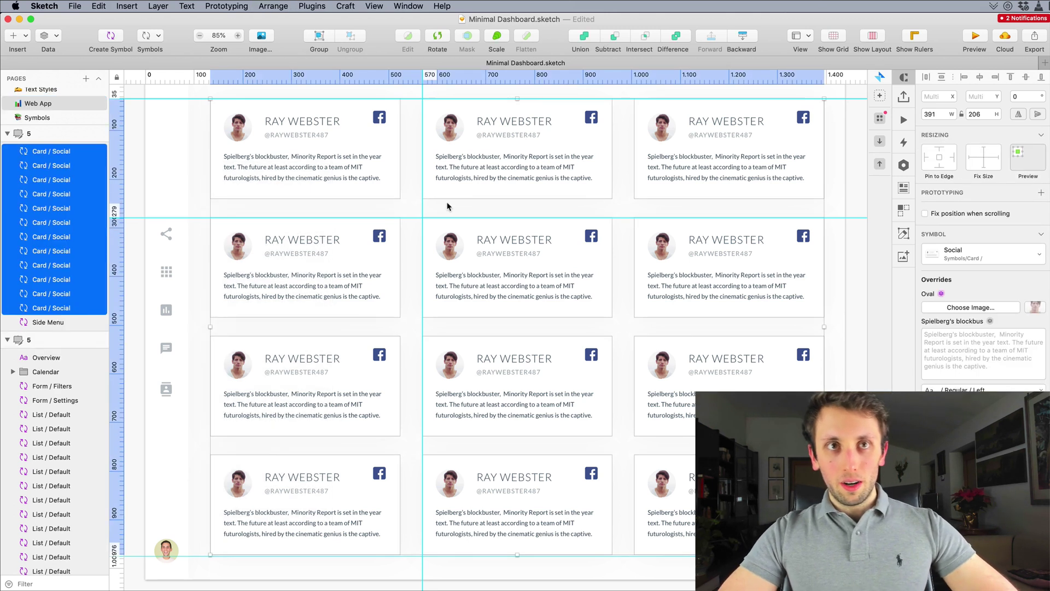
left_click(444, 206)
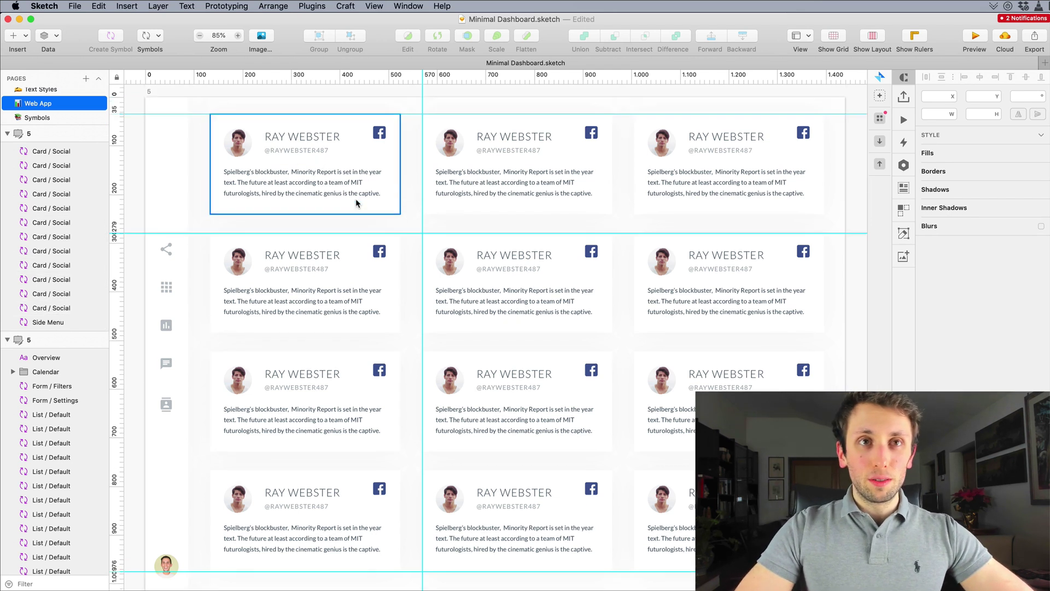
Step: Select the four middle-column cards so they show the Twitter icon
scroll(355, 199, "up", 2)
left_click(377, 301)
scroll(379, 303, "down", 4)
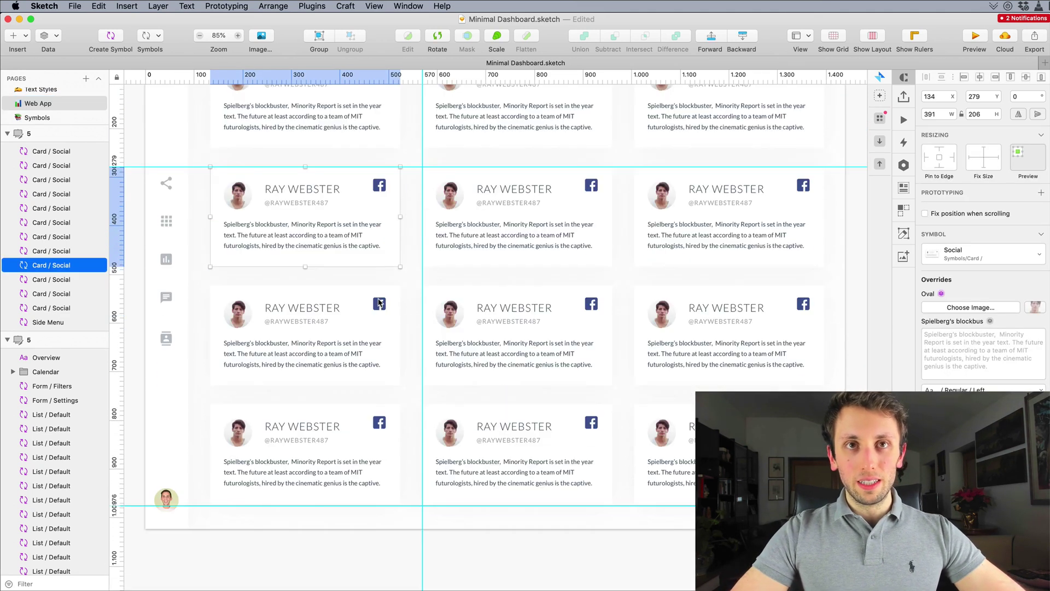
scroll(379, 303, "up", 3)
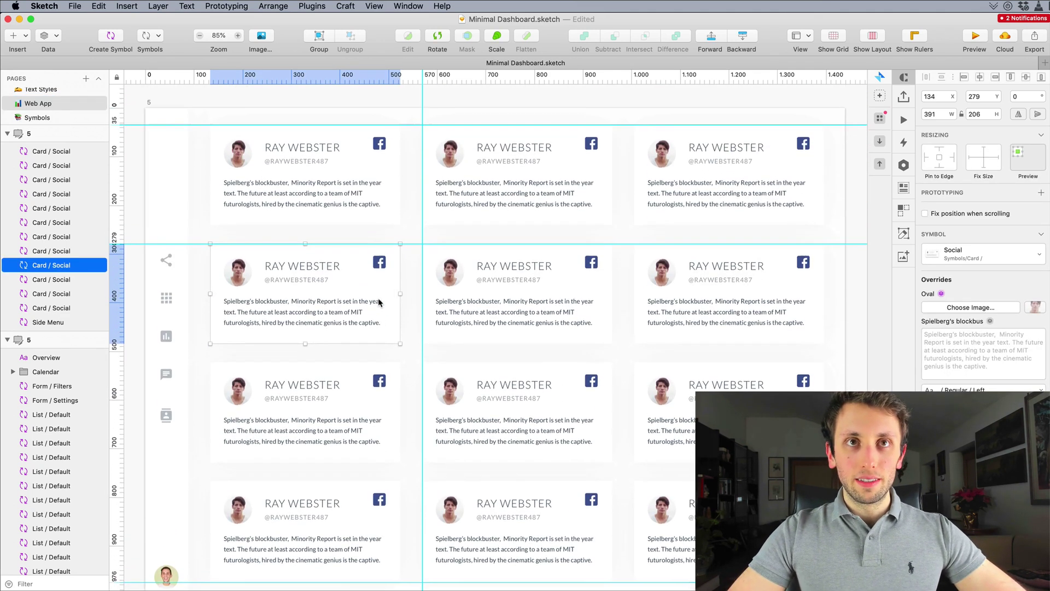
left_click(599, 192)
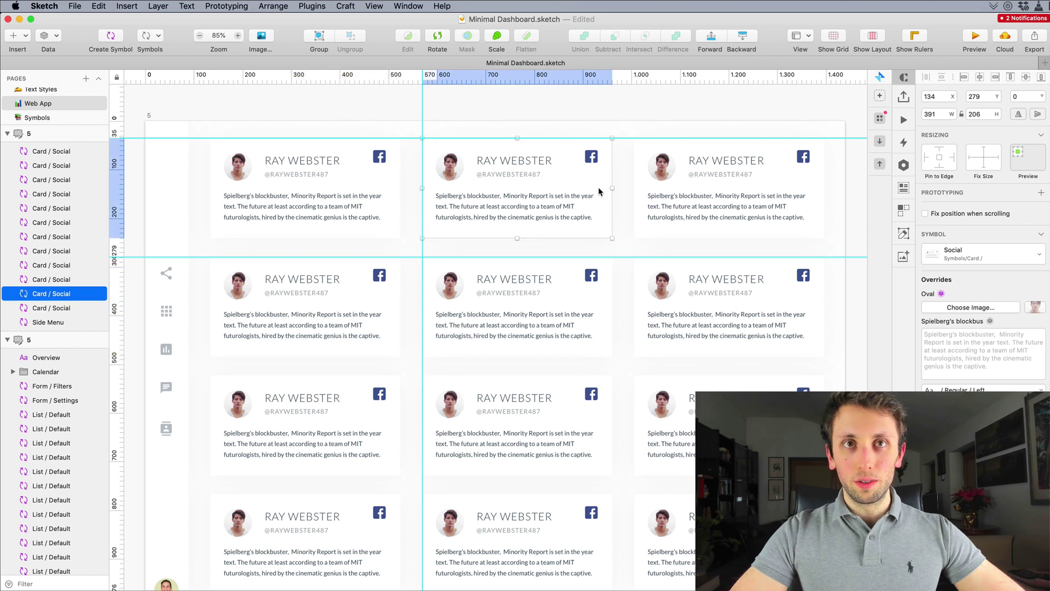
scroll(594, 197, "down", 4)
scroll(547, 195, "up", 2)
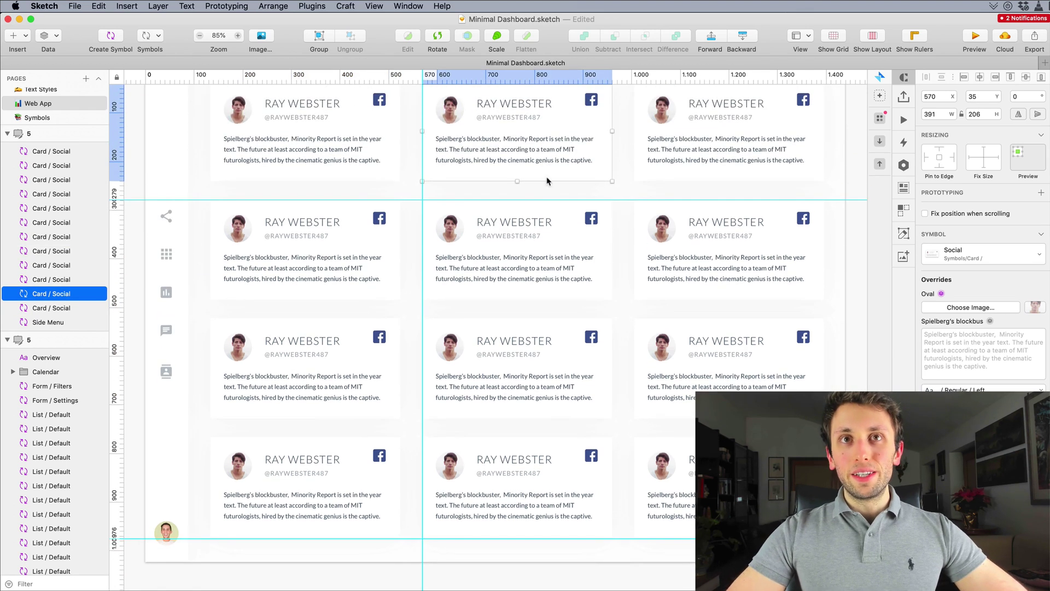
left_click(539, 246, "shift")
left_click(541, 381, "shift")
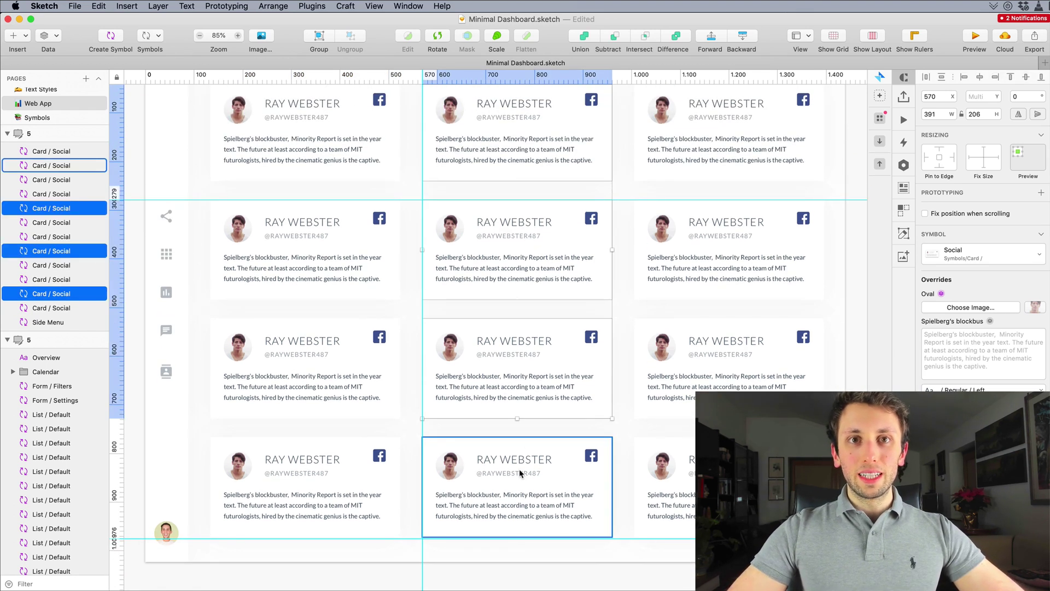
left_click(520, 473, "shift")
Step: Switch the four right-column cards' social icon override to LinkedIn
scroll(561, 377, "up", 1)
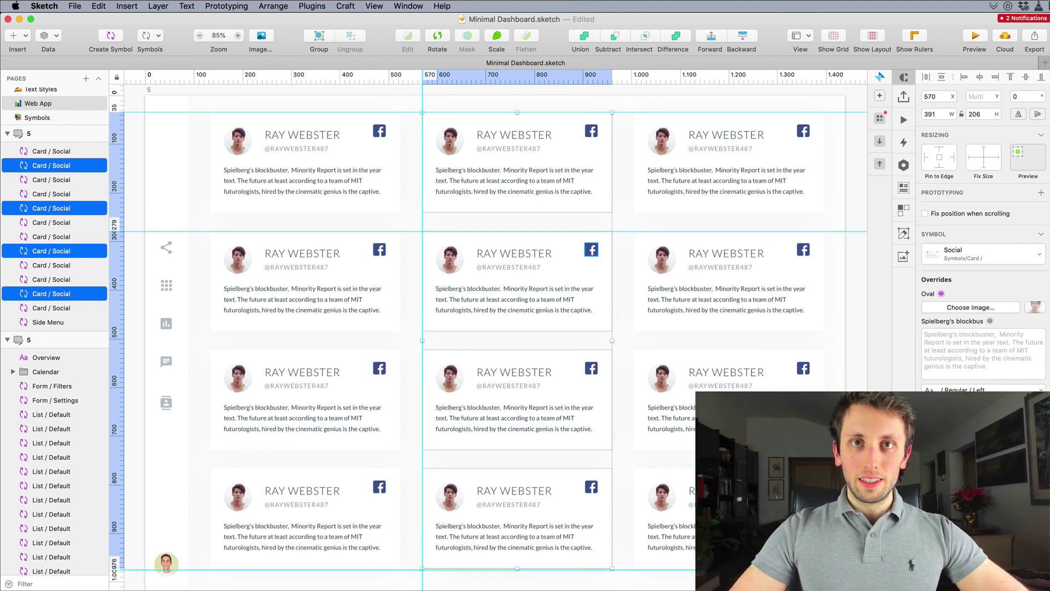
left_click_drag(624, 149, 688, 260)
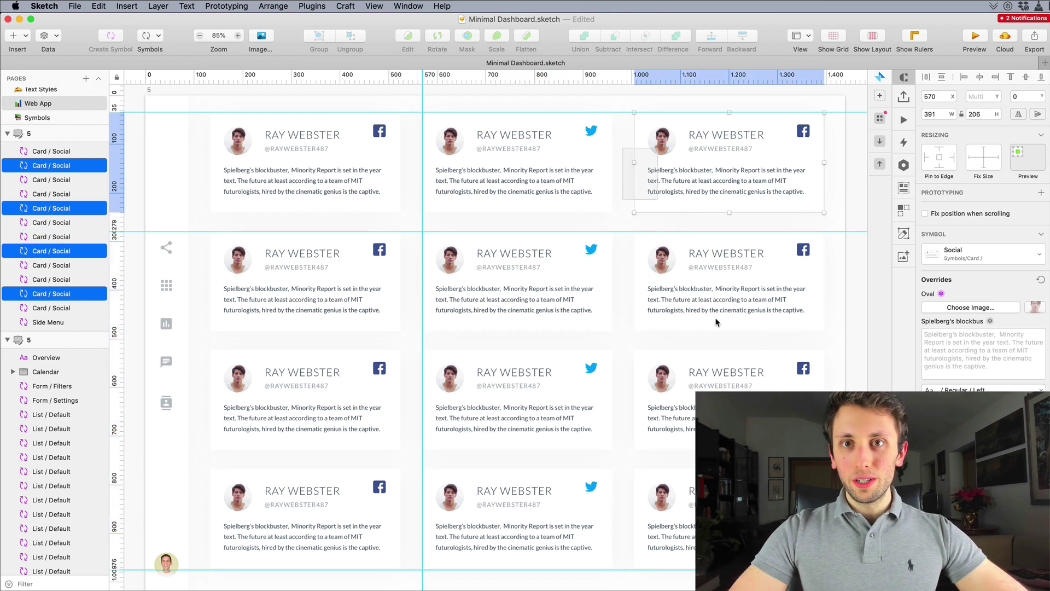
left_click_drag(727, 363, 759, 519)
left_click_drag(760, 73, 766, 74)
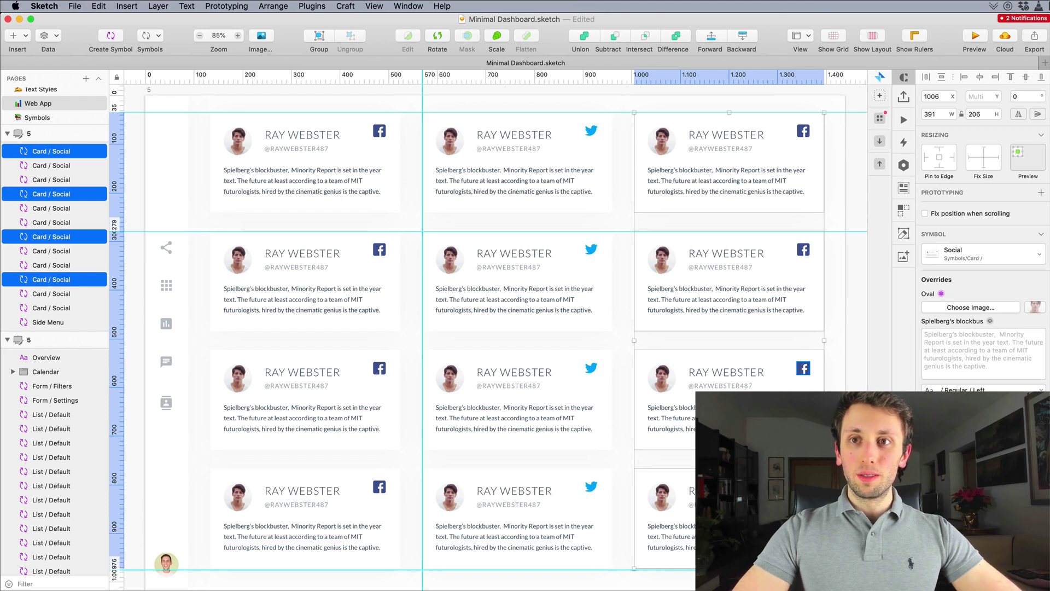
key("Escape")
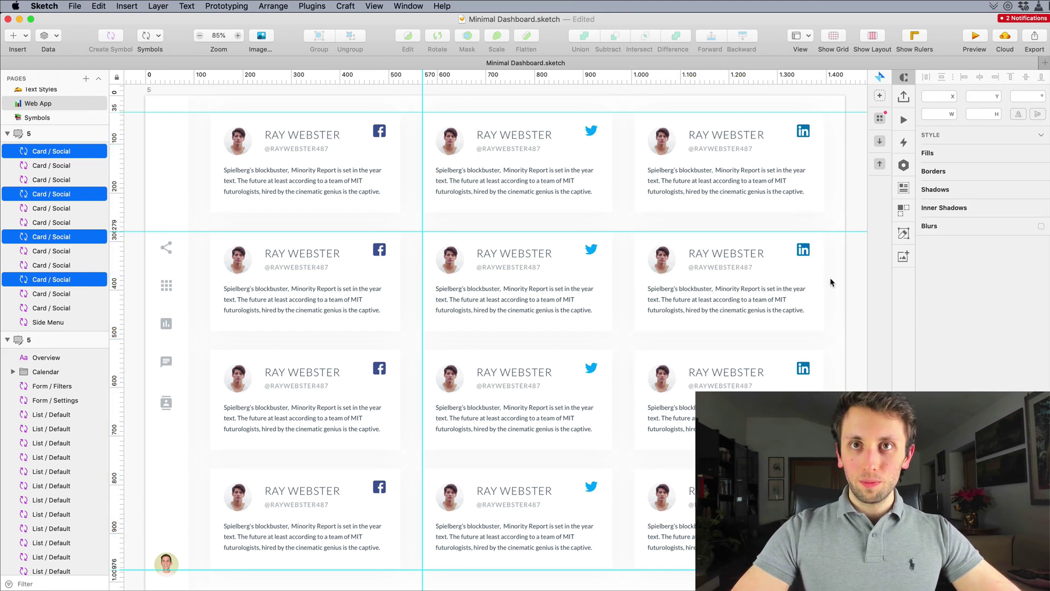
scroll(827, 278, "up", 1)
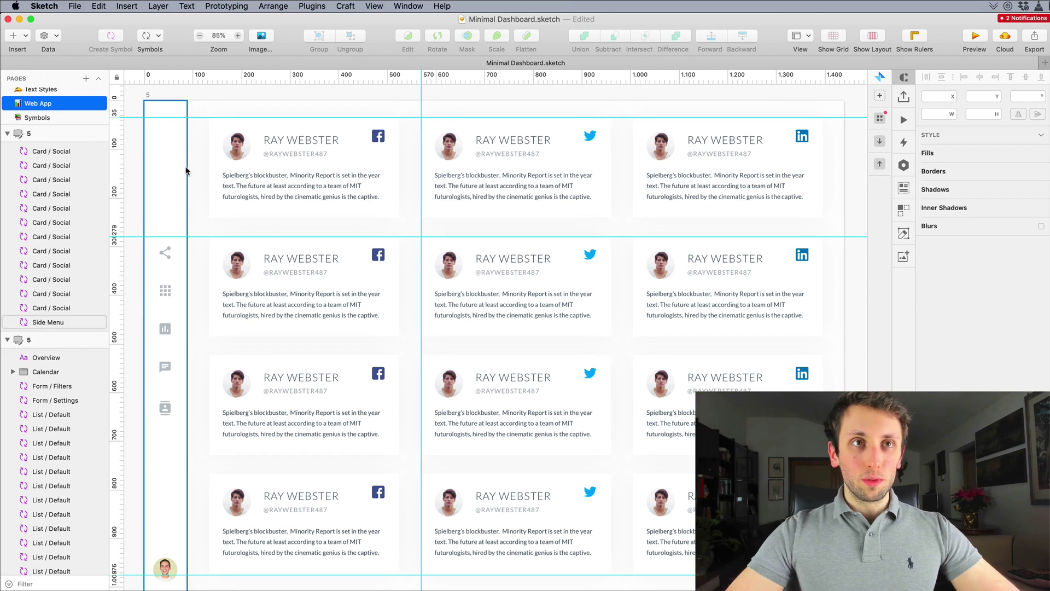
Step: Fill the avatars of eleven selected cards with random faces from Data > Faces
left_click_drag(206, 169, 742, 520)
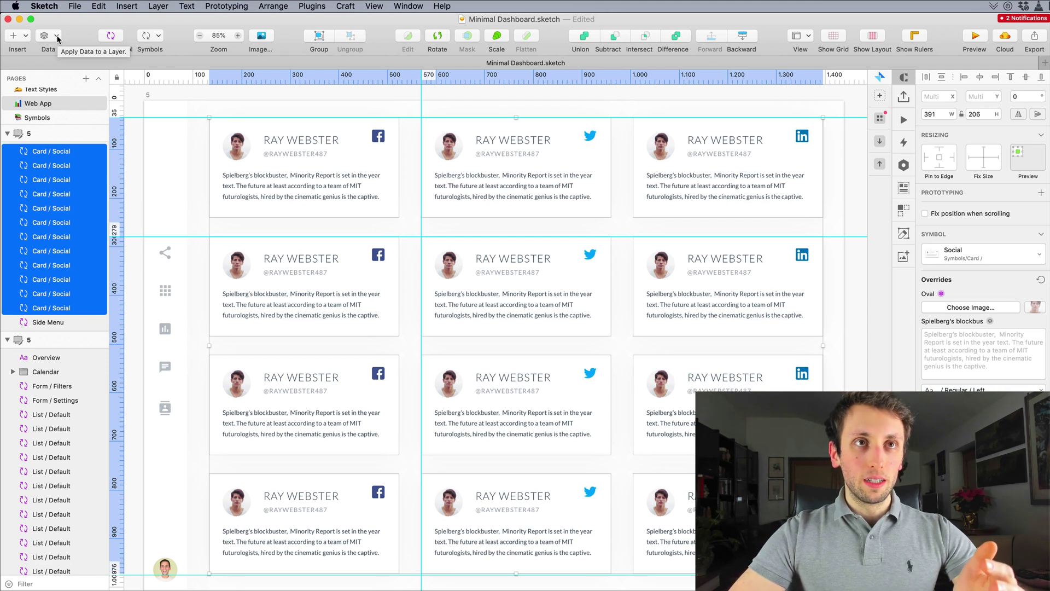
left_click(328, 153, "shift")
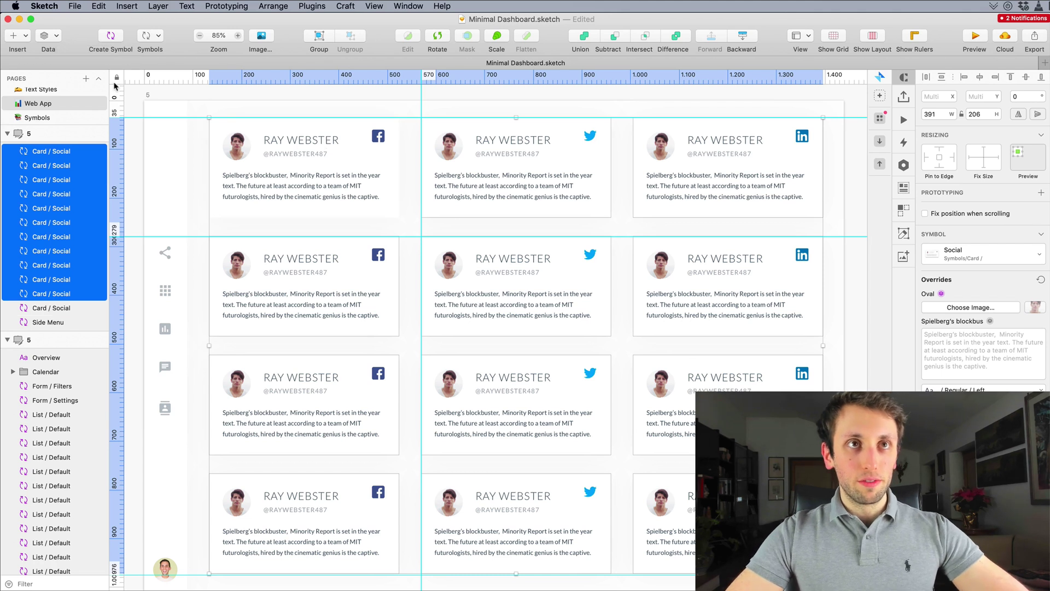
left_click(51, 42)
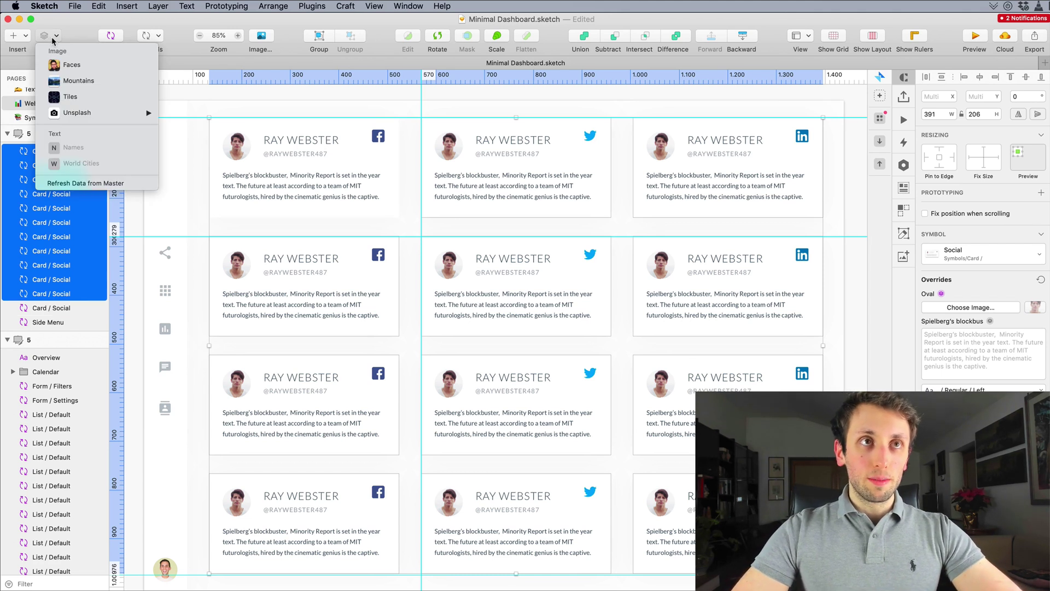
left_click(73, 66)
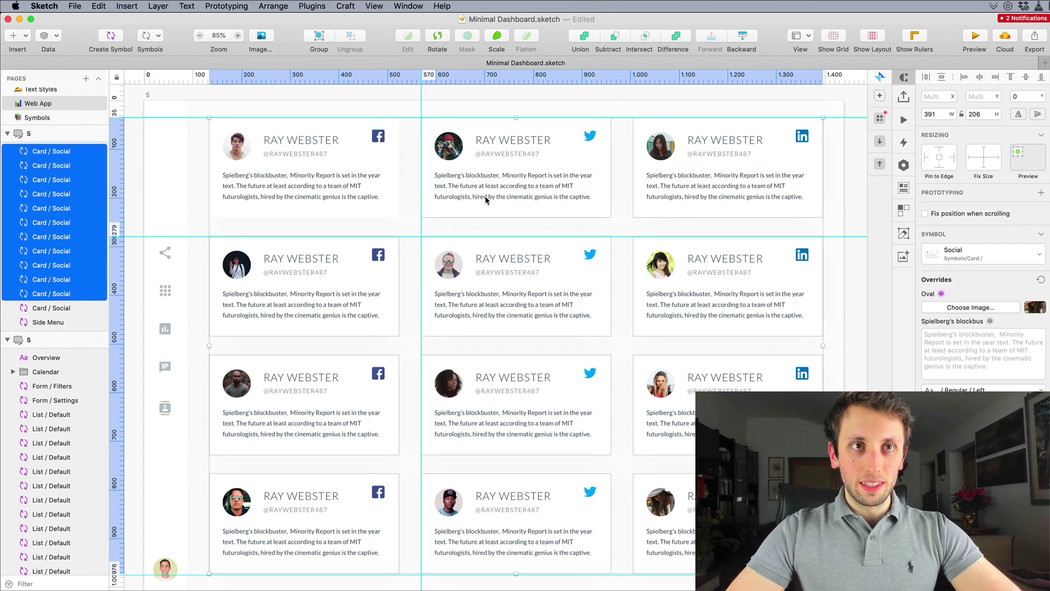
Step: Give the third-row middle, third-row left and bottom-right cards new random faces
left_click(413, 221)
scroll(414, 217, "down", 1)
scroll(418, 216, "down", 2)
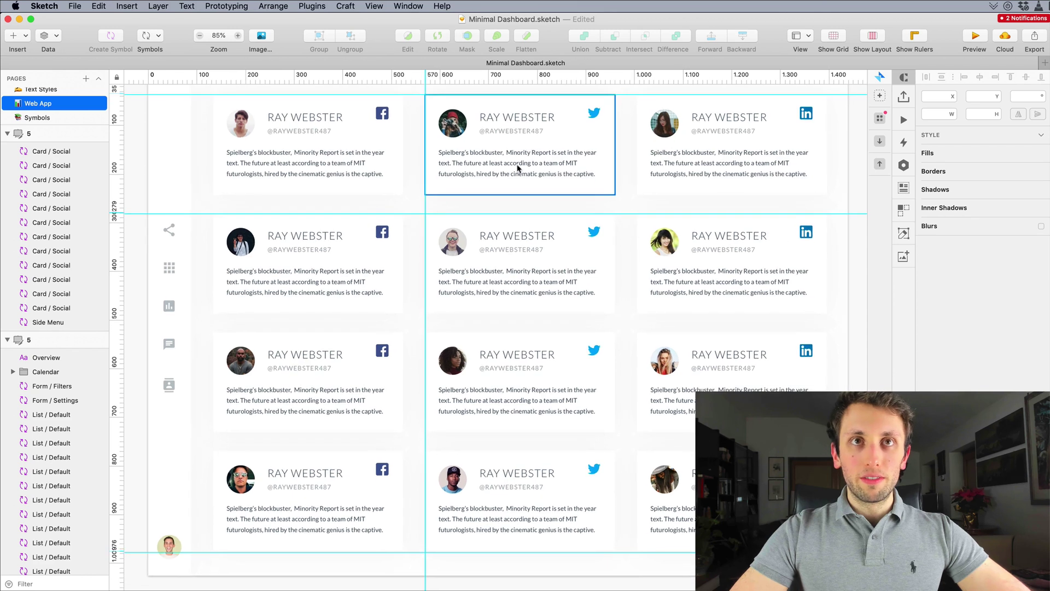
left_click(489, 393)
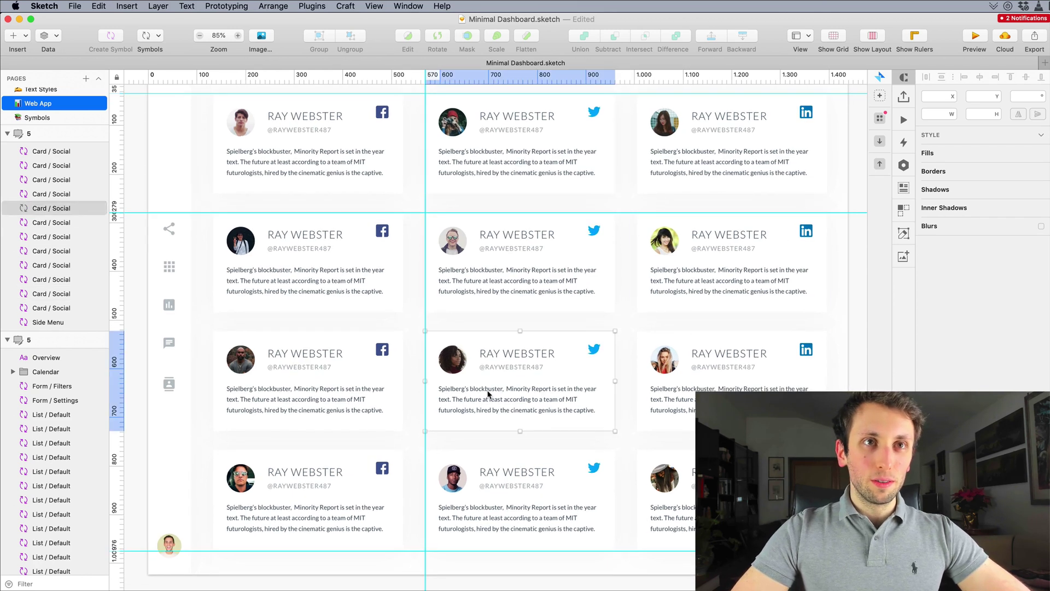
left_click(286, 398, "shift")
left_click(665, 481, "shift")
left_click(533, 136, "shift")
left_click(569, 149, "shift")
left_click(45, 36)
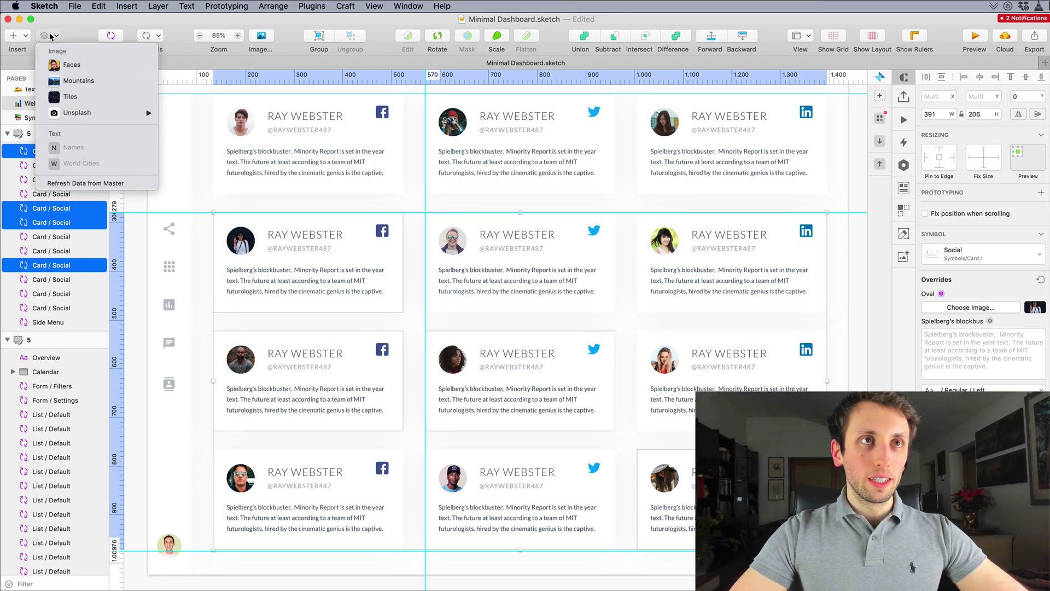
left_click(73, 66)
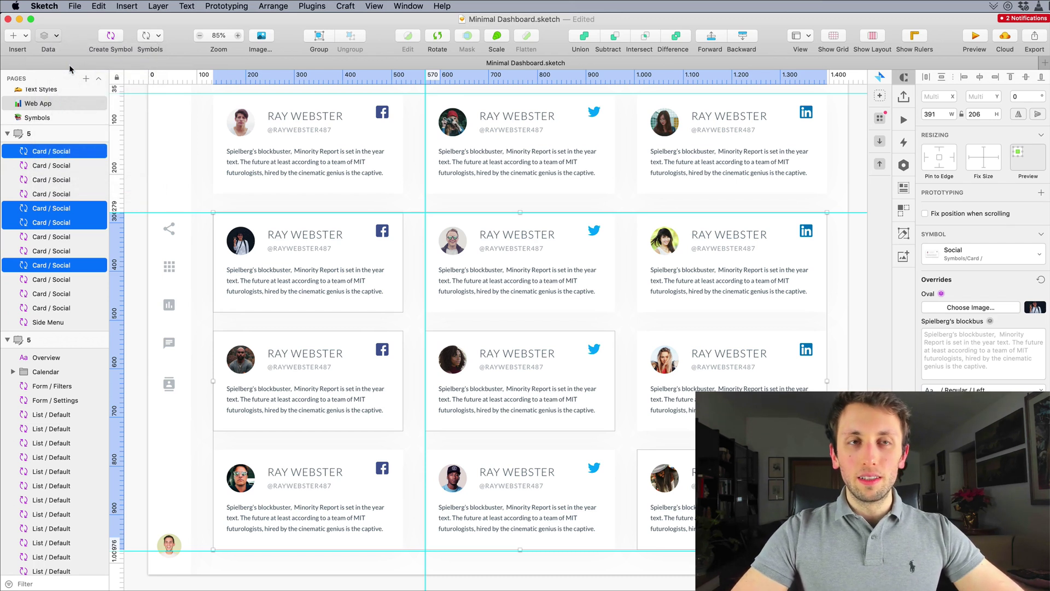
Step: Deselect and scroll through the grid to check the varied face photos
left_click(481, 204)
scroll(481, 204, "up", 3)
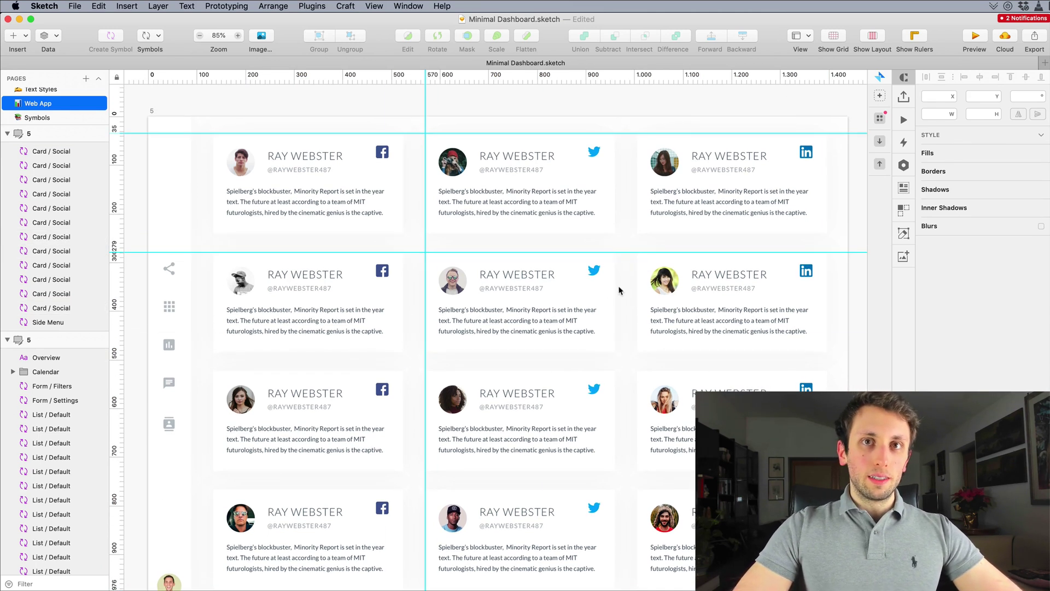
scroll(627, 292, "down", 3)
scroll(626, 292, "up", 1)
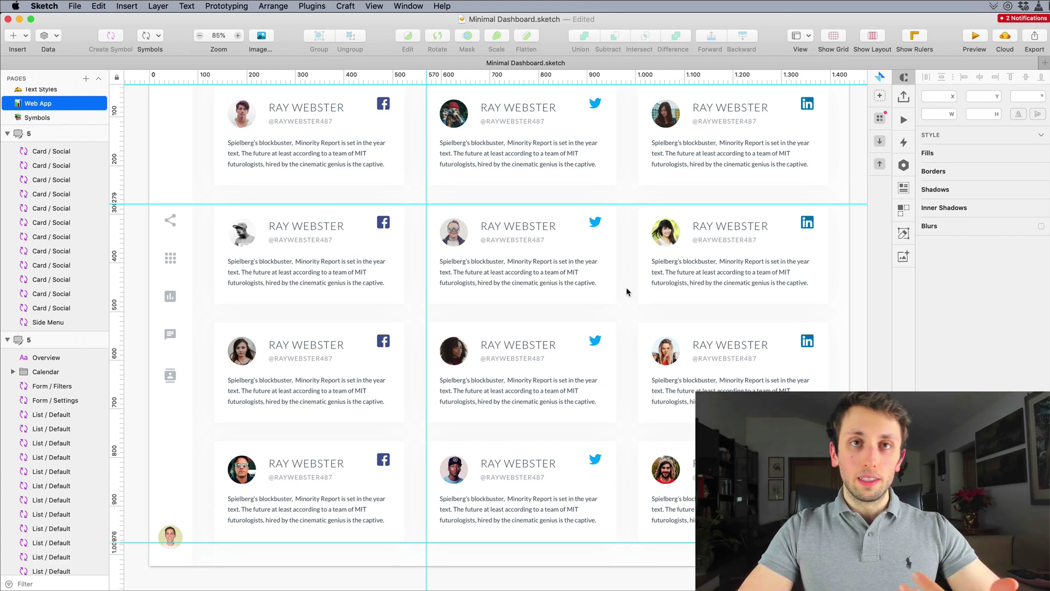
scroll(627, 292, "up", 2)
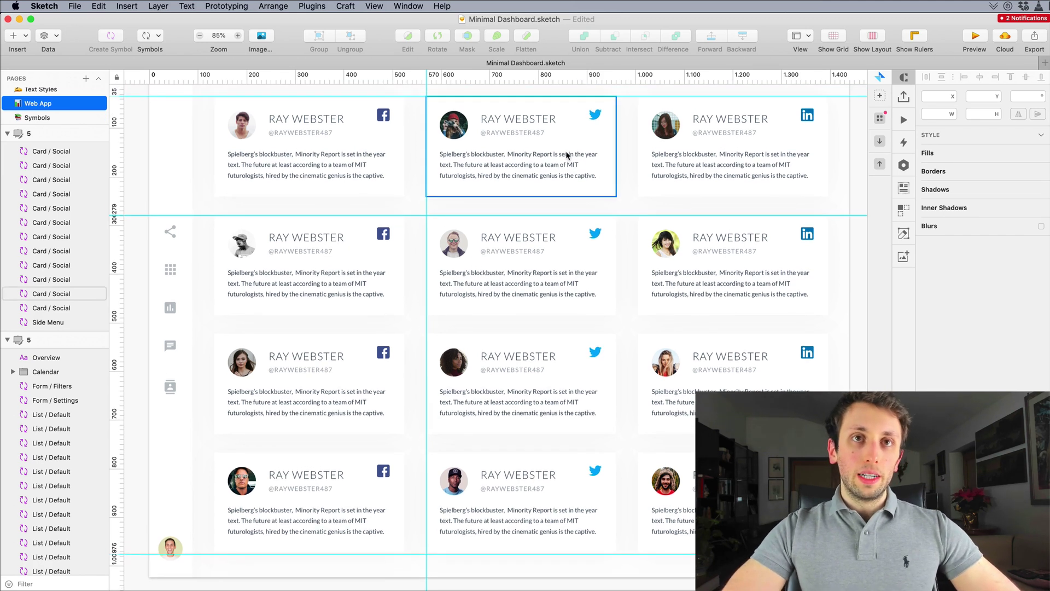
Step: Fill six cards (top-middle, top-right, right column, third-row middle and left) with random female names
left_click(560, 147)
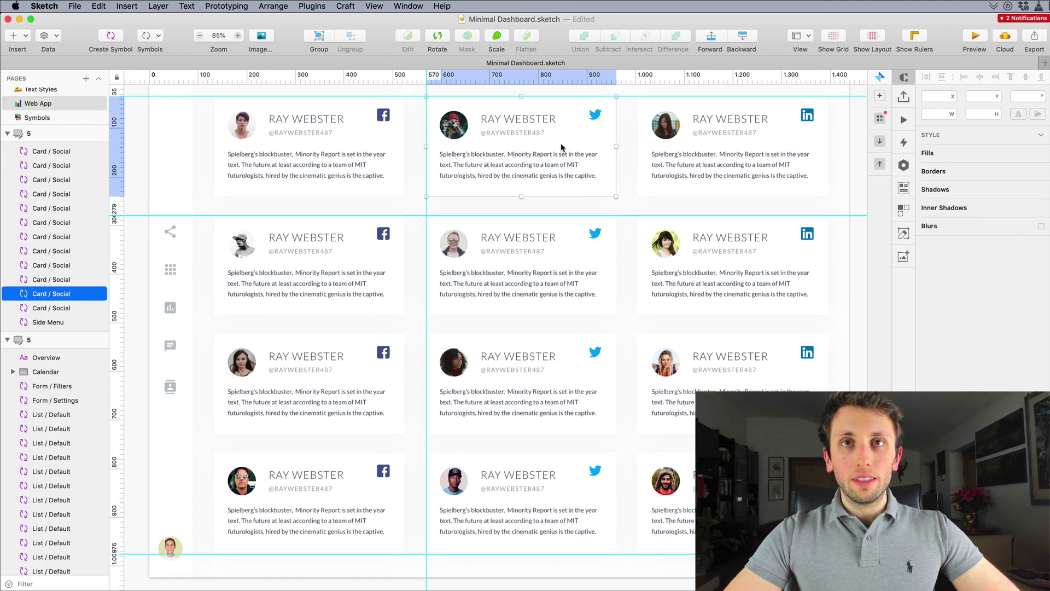
left_click(719, 106, "shift")
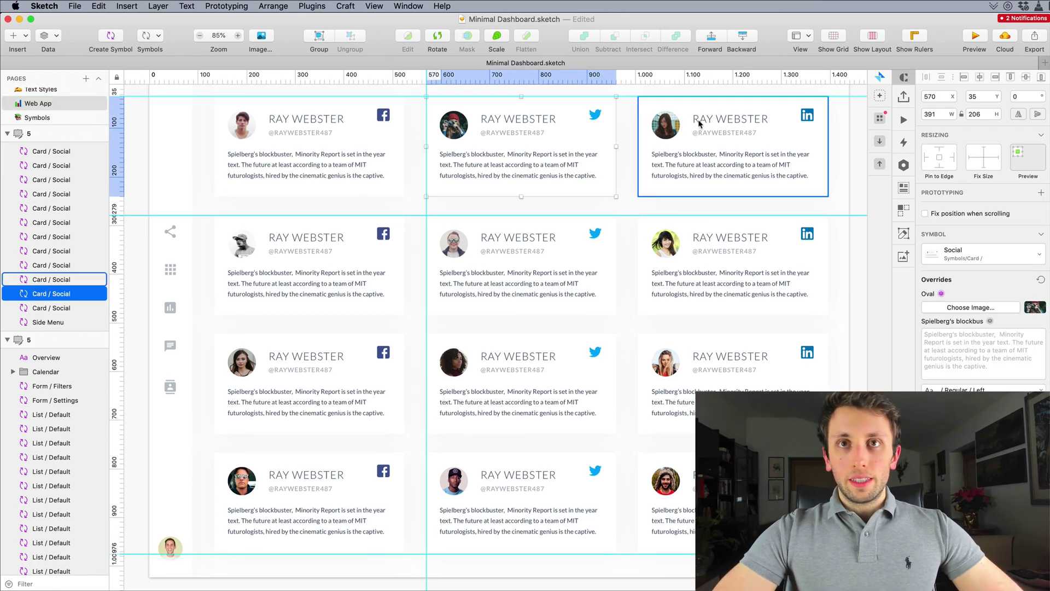
left_click(718, 283, "shift")
left_click(717, 370, "shift")
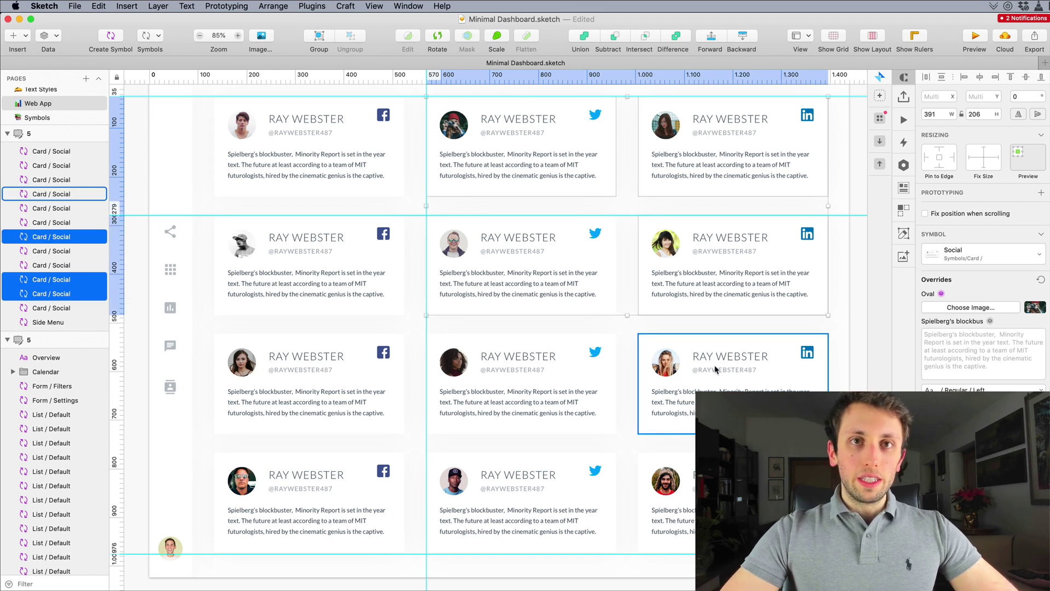
left_click(518, 375, "shift")
left_click(289, 389, "shift")
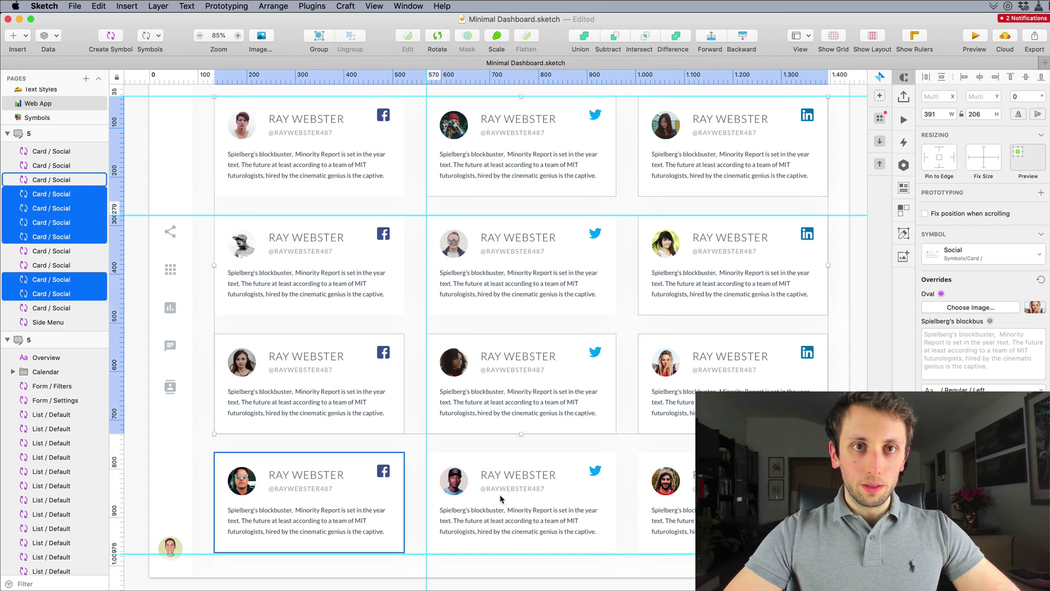
left_click(904, 188)
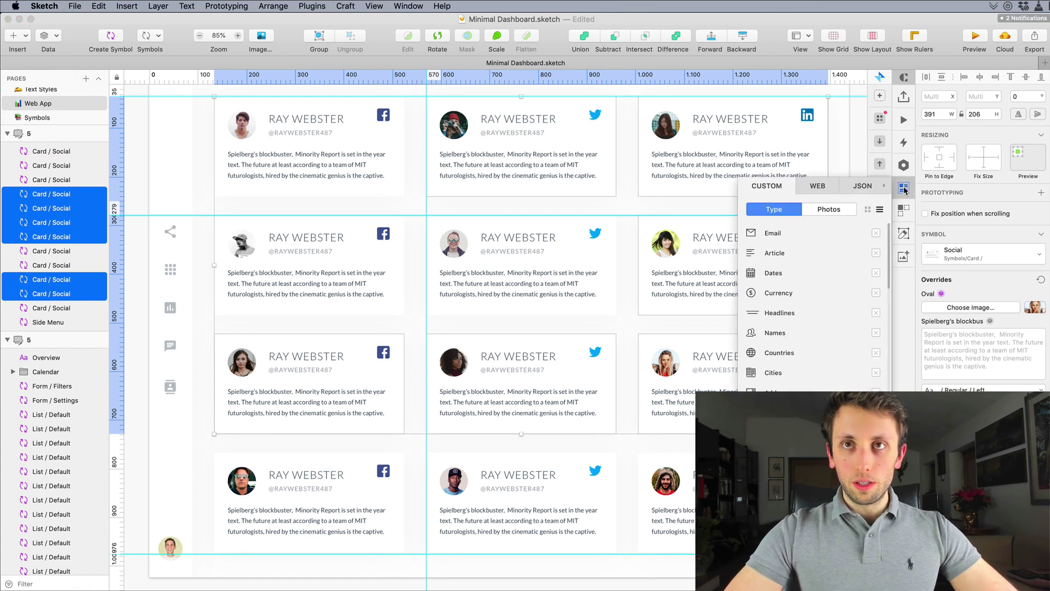
mouse_move(787, 332)
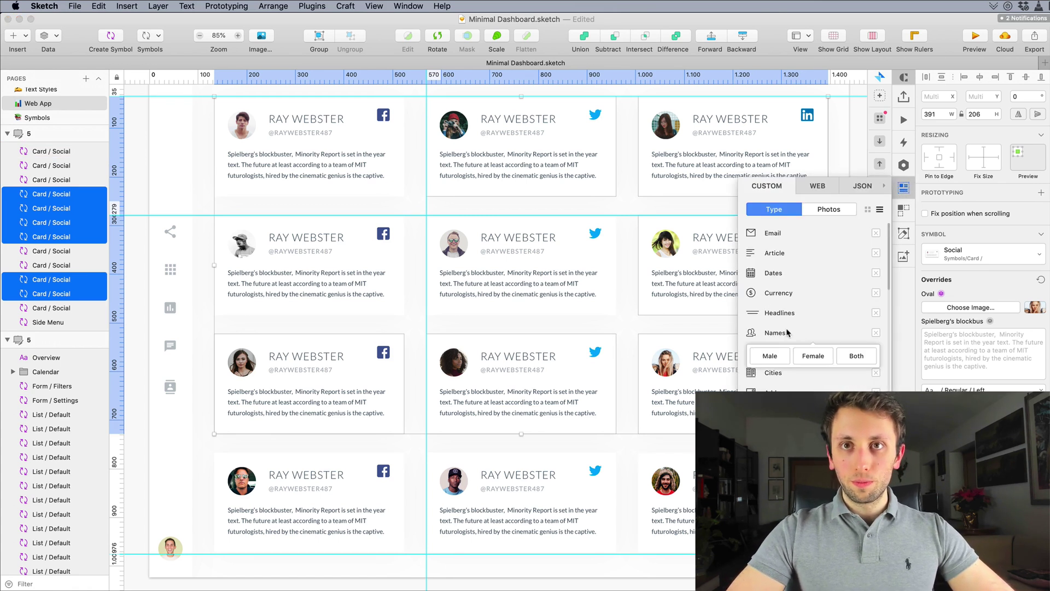
left_click(813, 359)
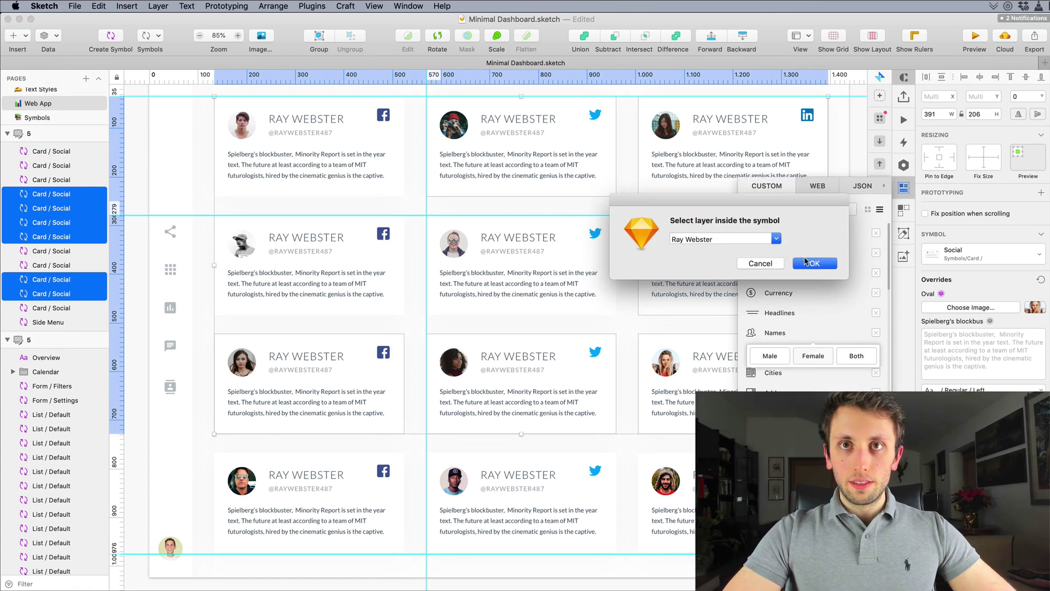
left_click(813, 263)
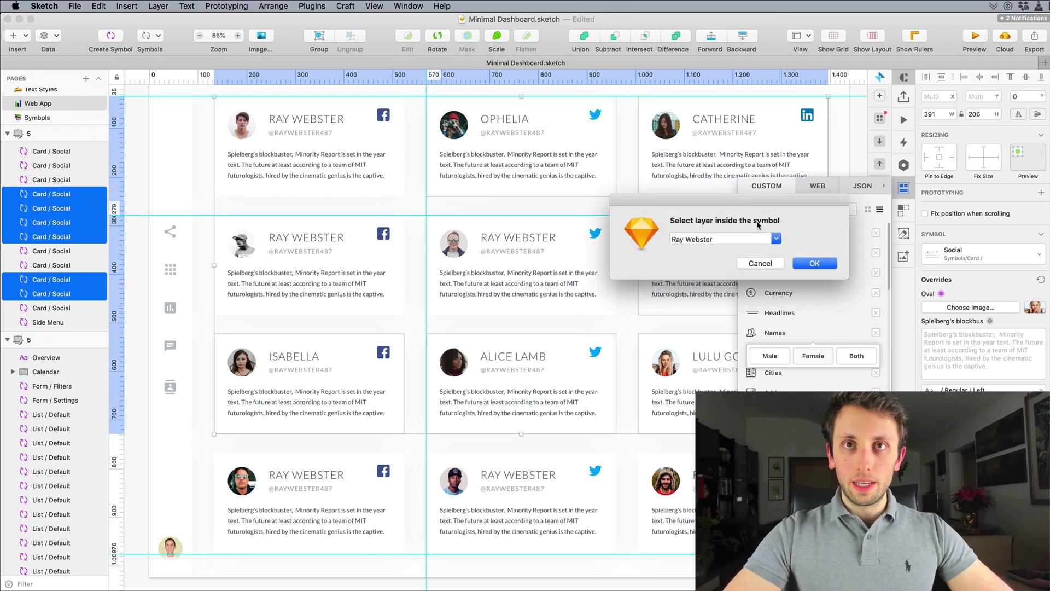
left_click(765, 268)
left_click(761, 267)
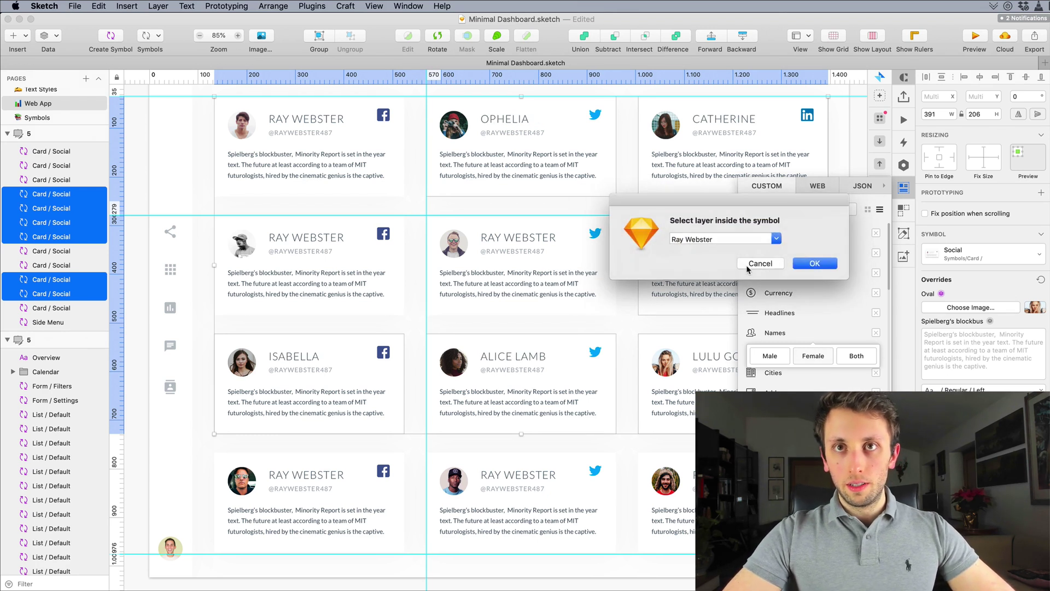
left_click(751, 268)
left_click(748, 270)
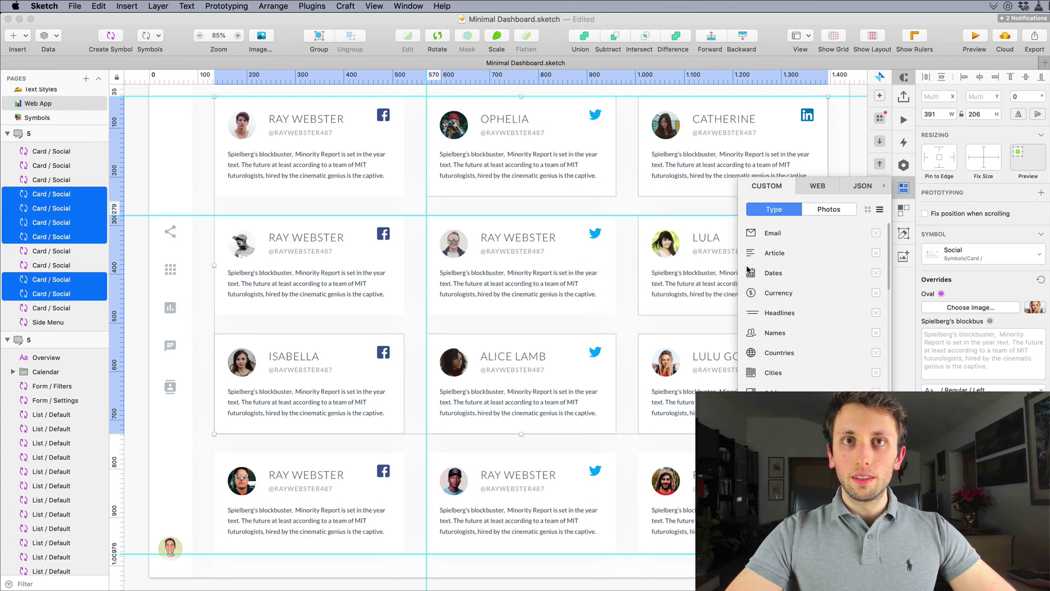
left_click(627, 209)
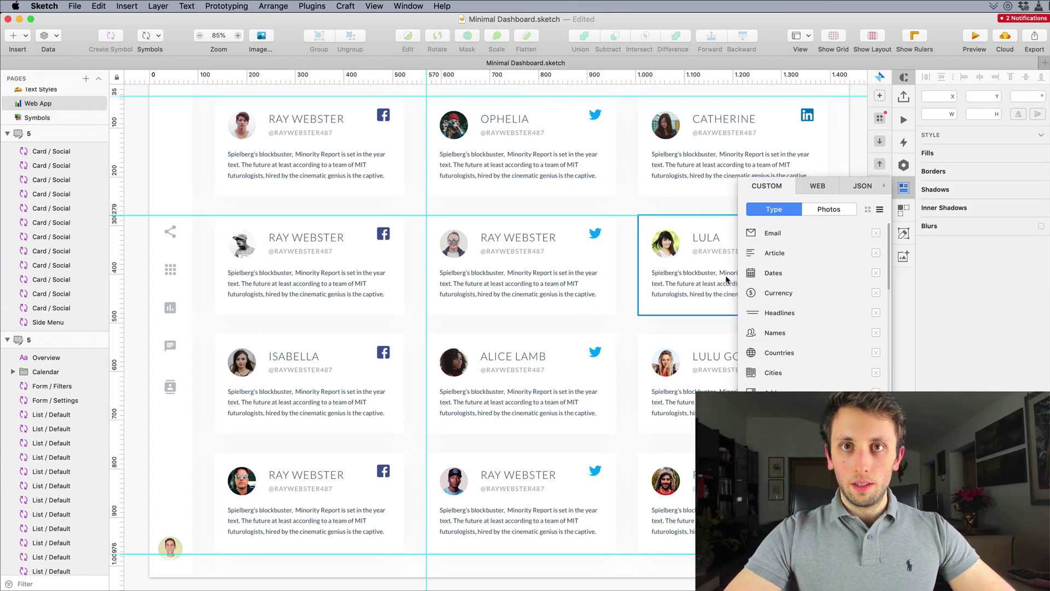
Step: Fill the second-row left and middle cards and the bottom row with random male names
scroll(547, 235, "up", 2)
left_click(386, 284)
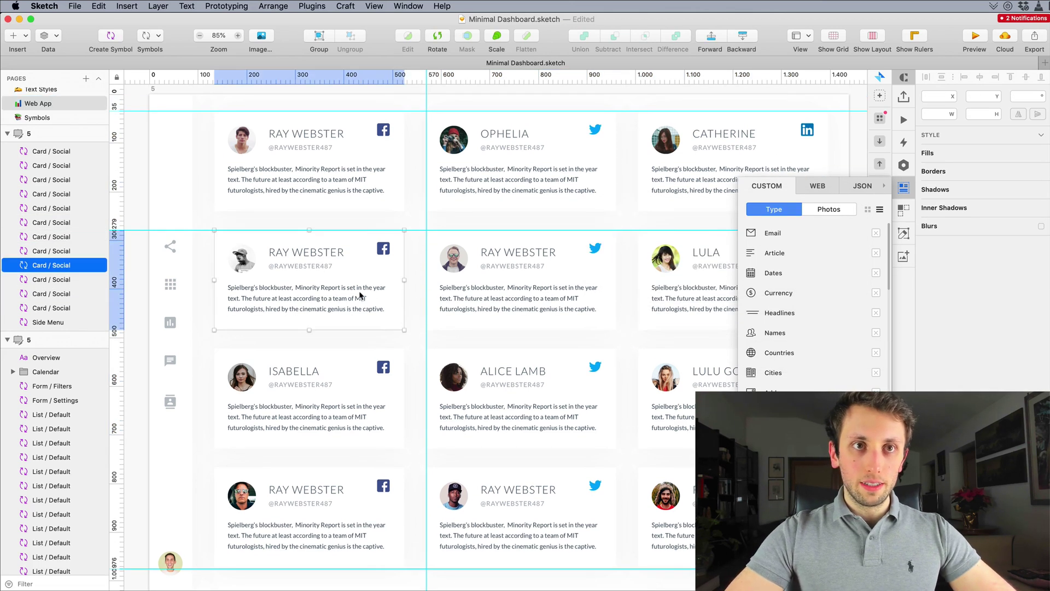
scroll(354, 448, "down", 2)
left_click(361, 462, "shift")
left_click(541, 483, "shift")
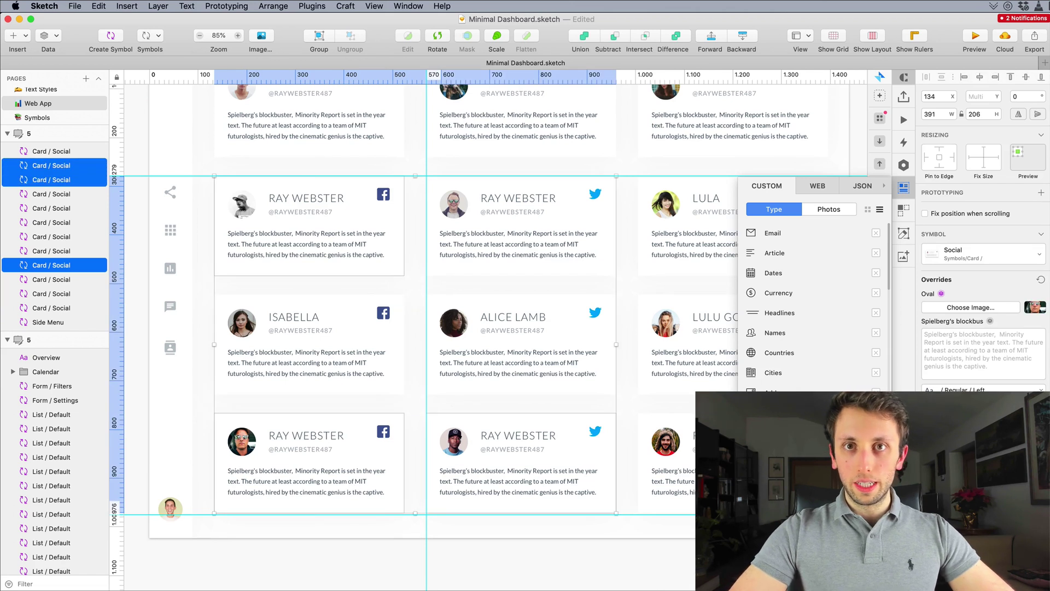
left_click(667, 453, "shift")
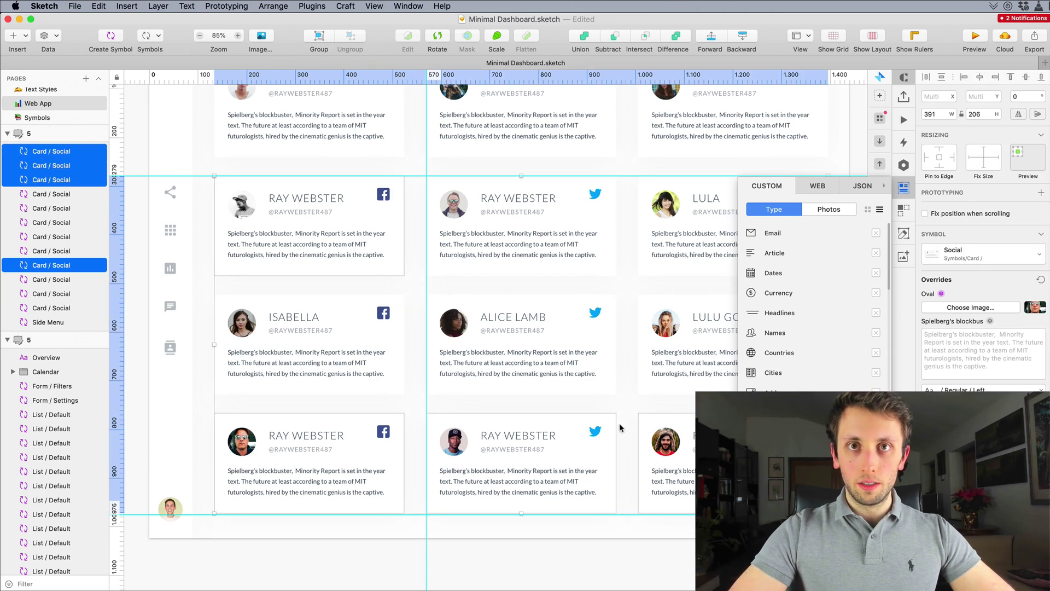
left_click(543, 232, "shift")
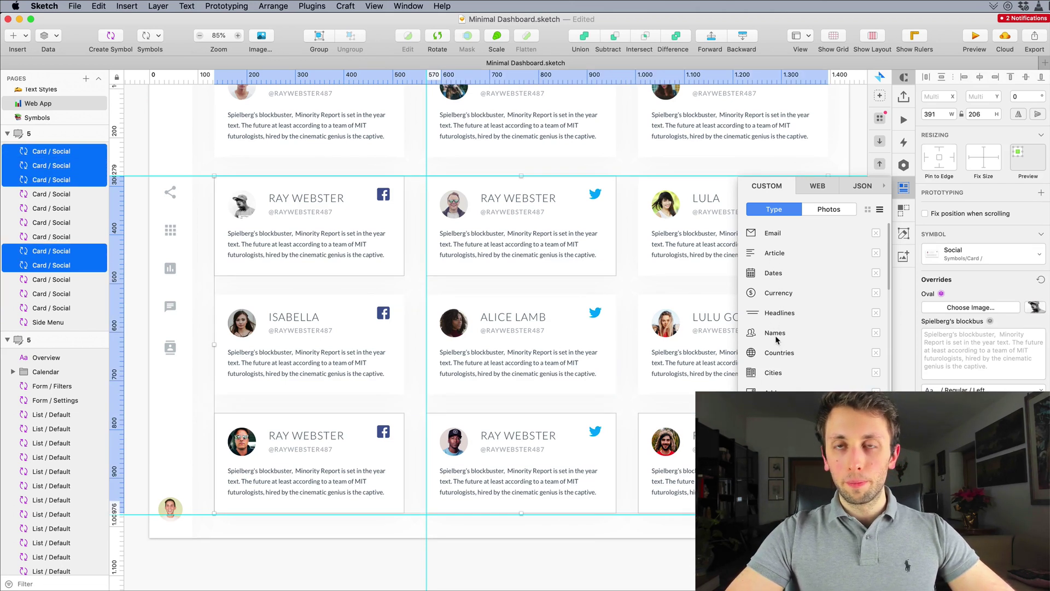
mouse_move(782, 334)
left_click(783, 353)
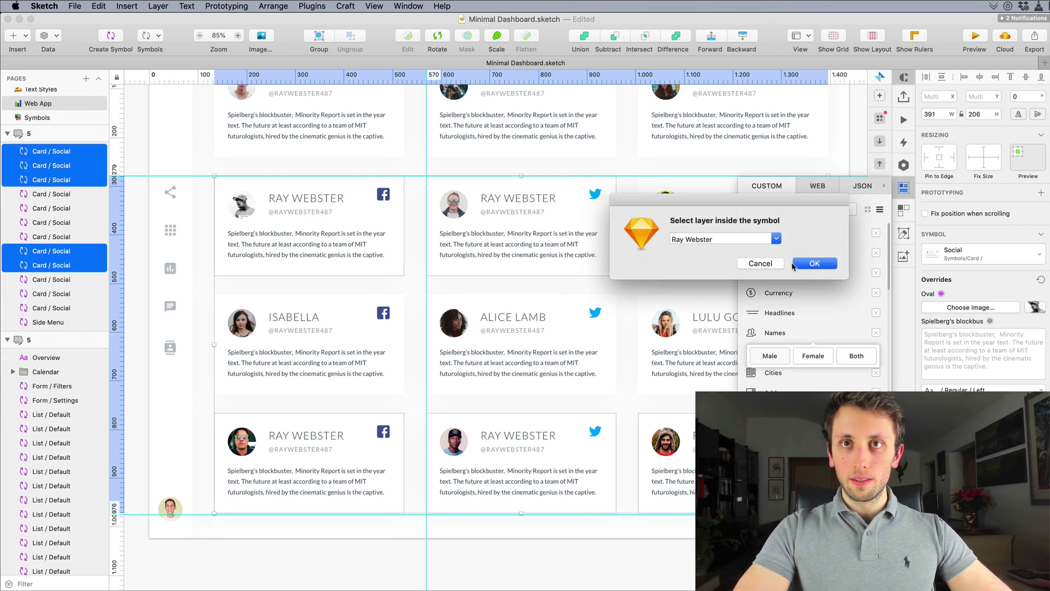
left_click(806, 265)
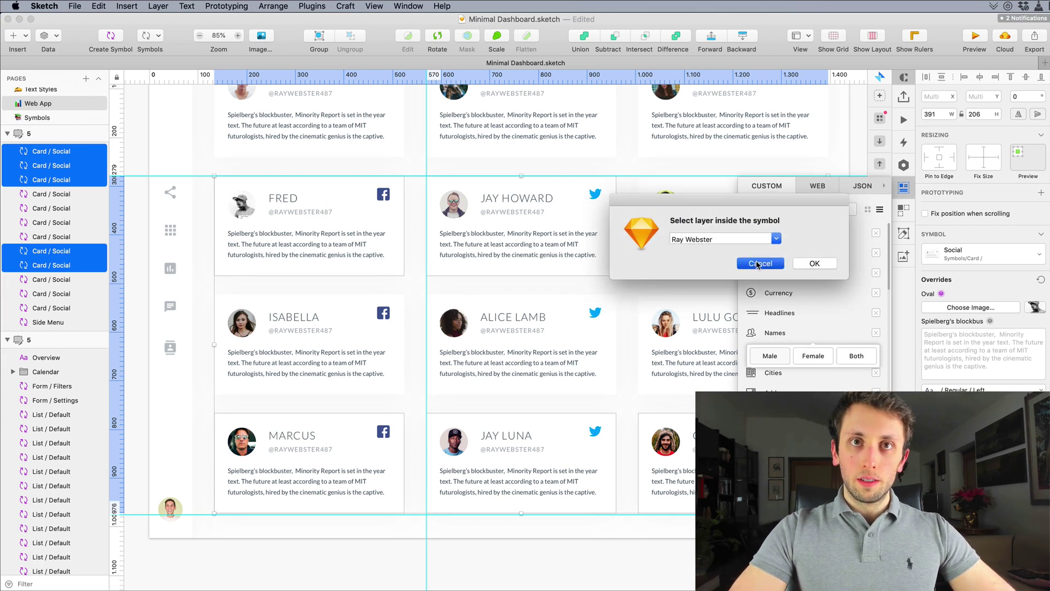
left_click(758, 264)
left_click(758, 265)
left_click(757, 265)
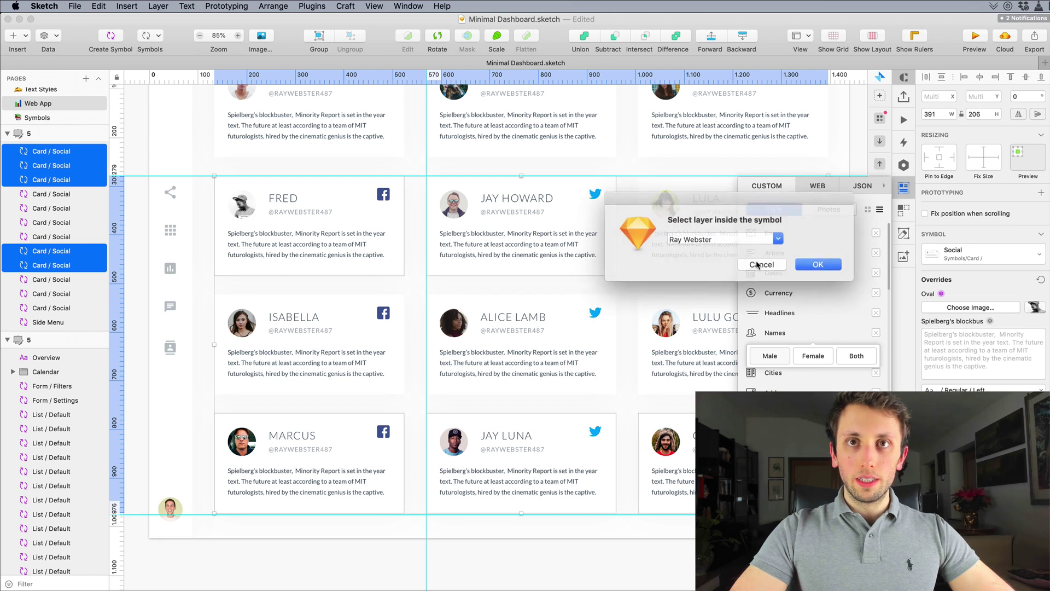
left_click(758, 264)
left_click(633, 229)
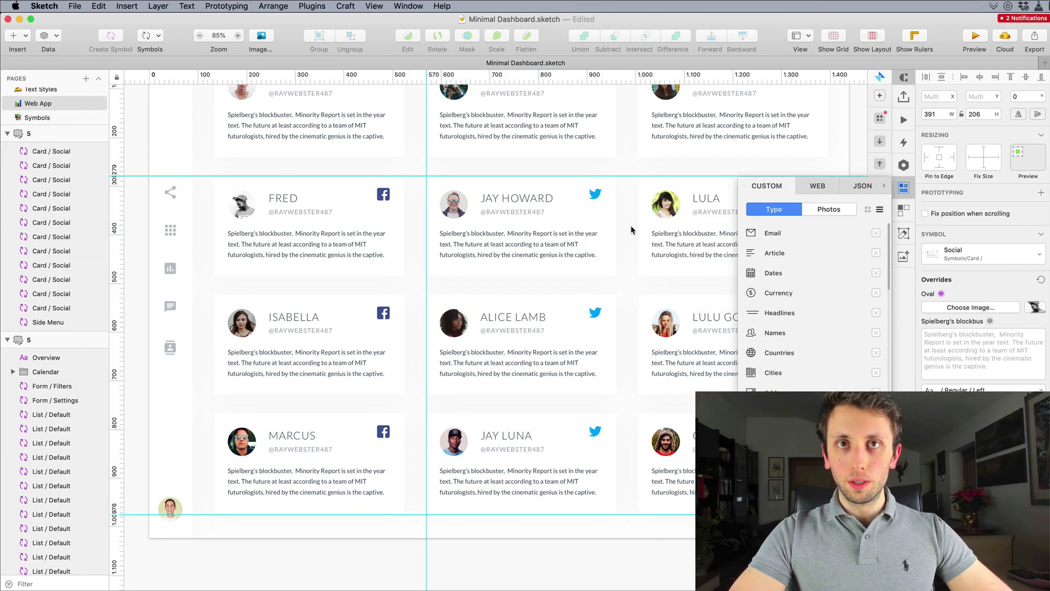
scroll(633, 228, "up", 3)
Step: Select Lula's card in the grid
left_click(904, 187)
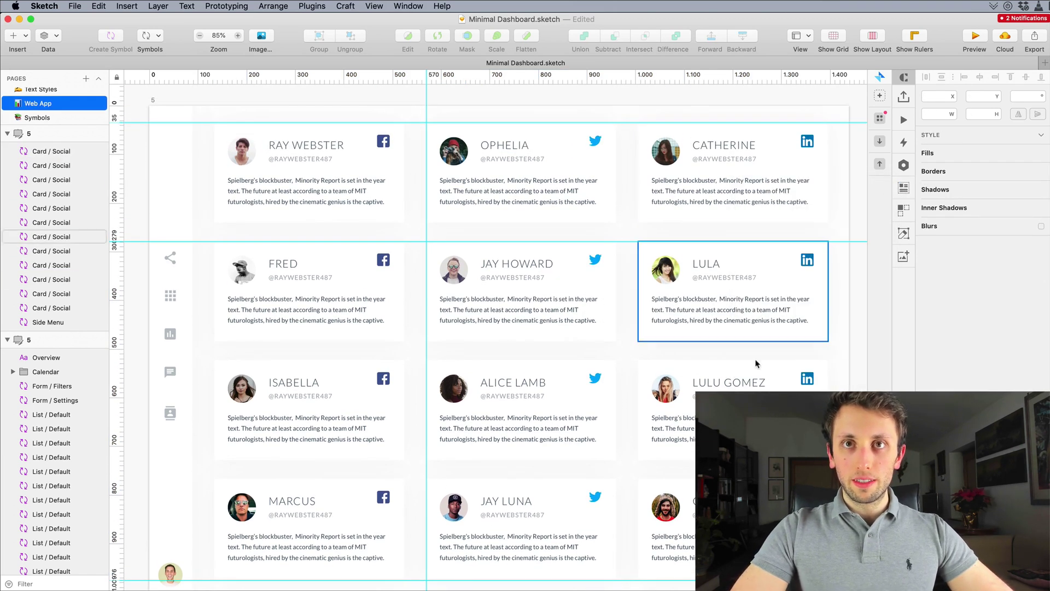
left_click(696, 300)
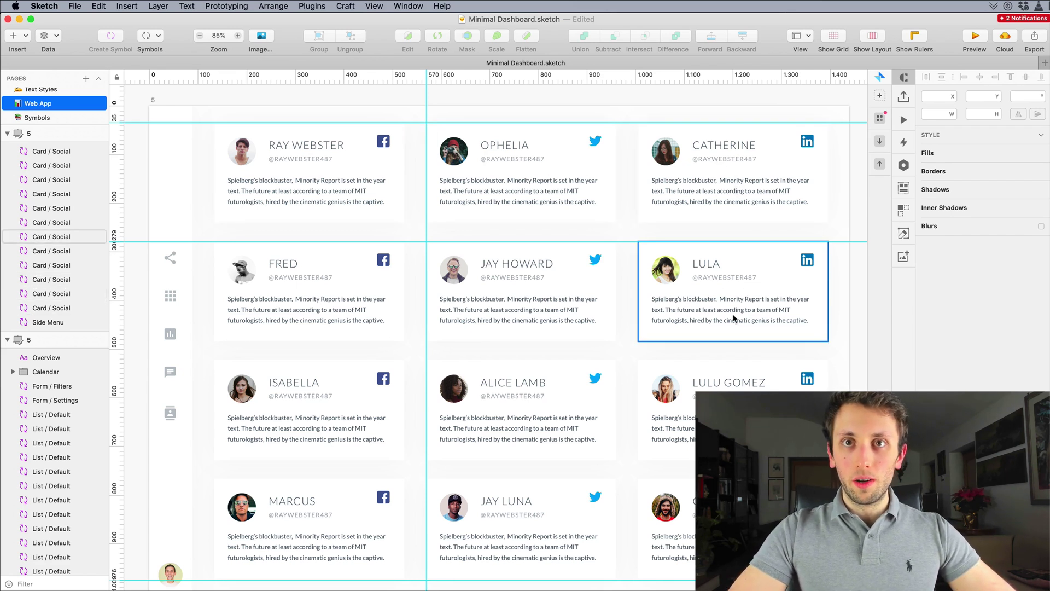
scroll(733, 319, "down", 3)
scroll(733, 319, "up", 2)
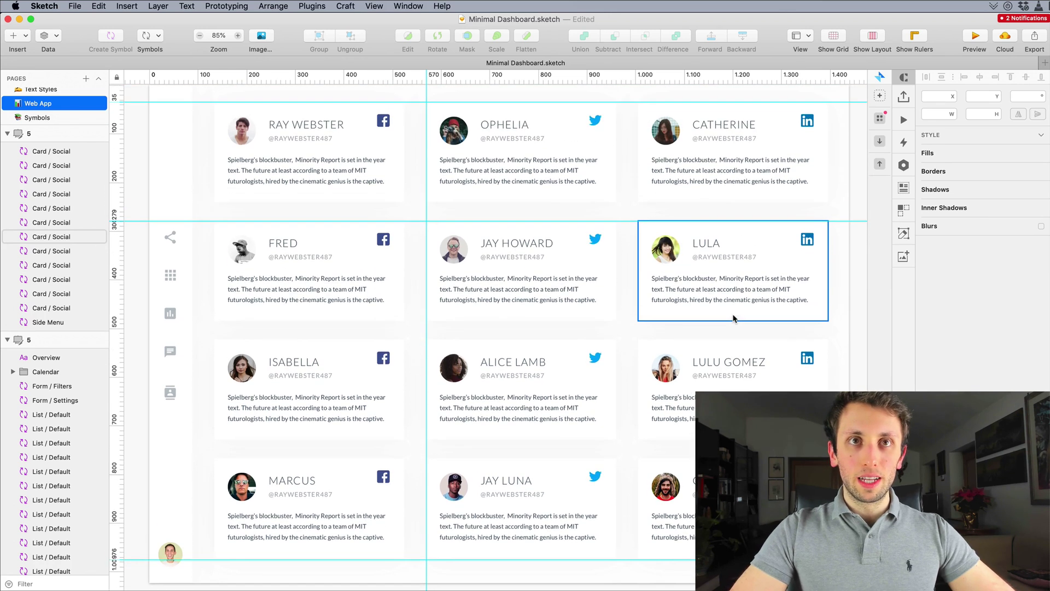
Step: Remove all vertical guides and all horizontal guides from the artboard
right_click(410, 89)
left_click(471, 146)
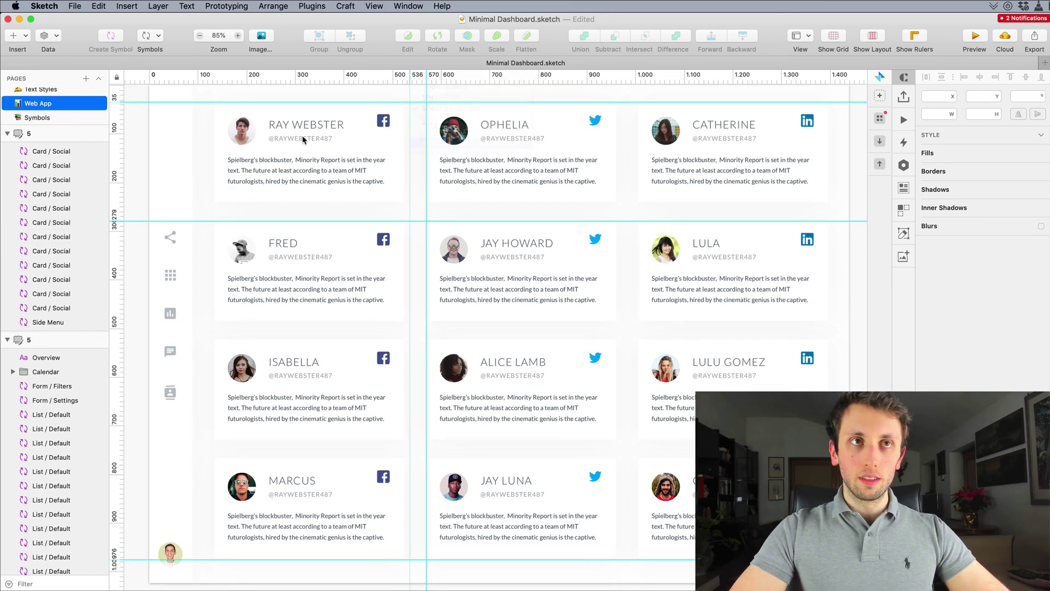
right_click(121, 126)
left_click(164, 189)
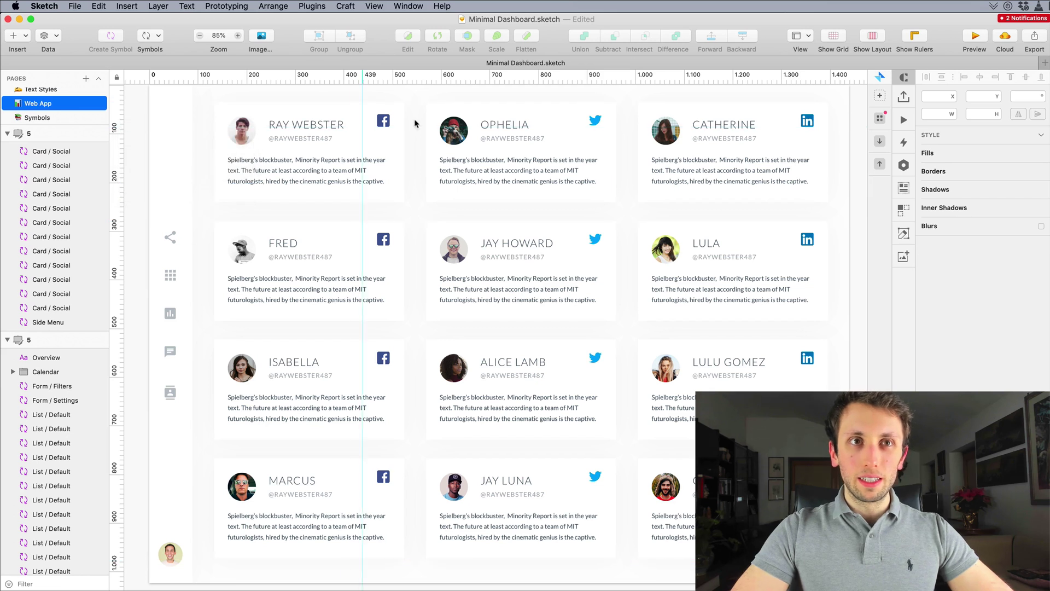
scroll(407, 215, "up", 2)
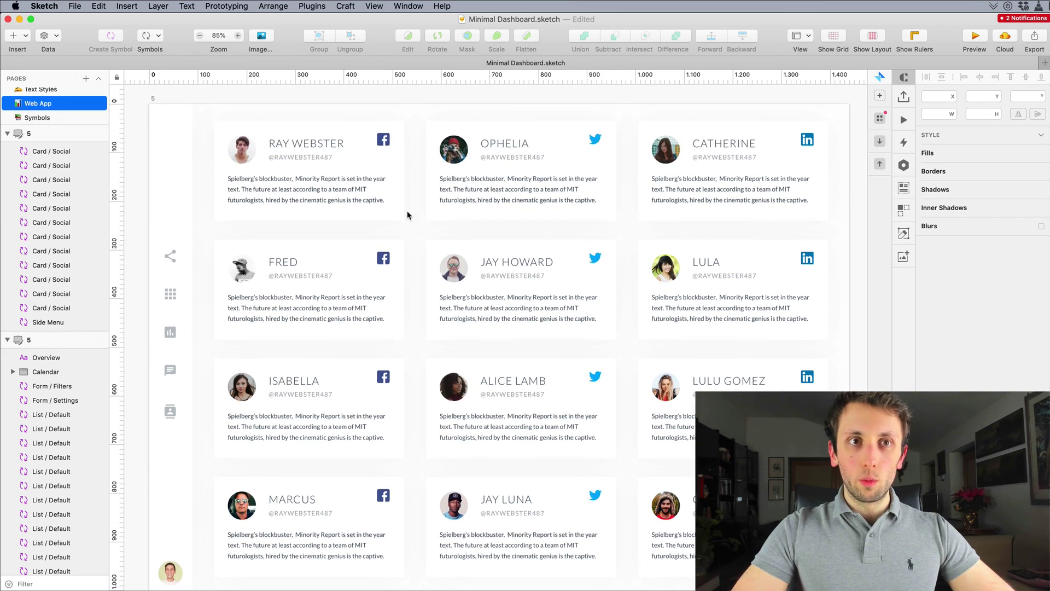
scroll(407, 215, "left", 2)
scroll(407, 215, "down", 1)
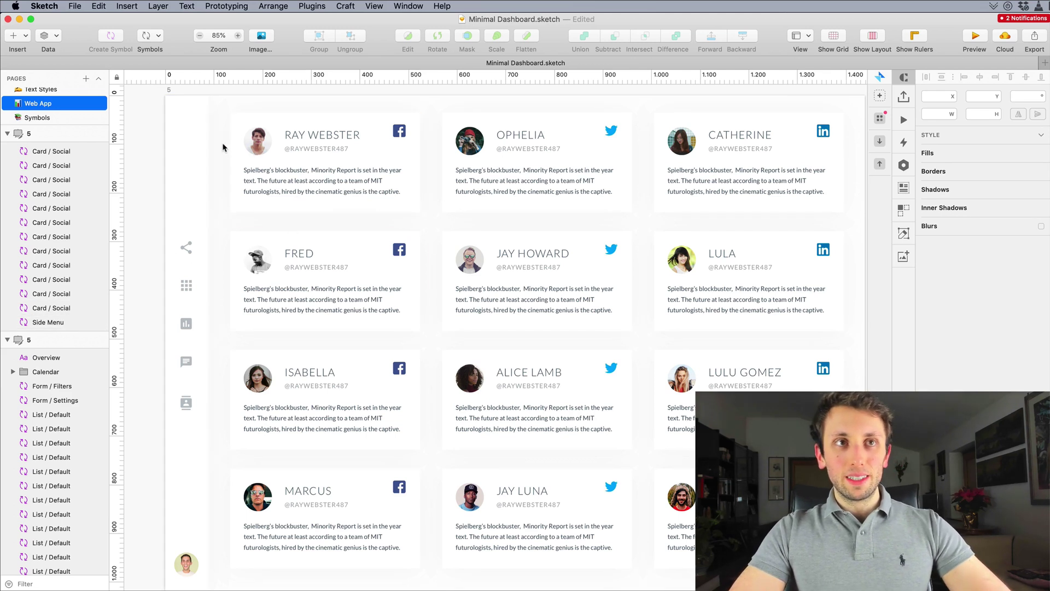
Step: Group the twelve Card / Social cards and name the group Card
left_click_drag(225, 147, 683, 418)
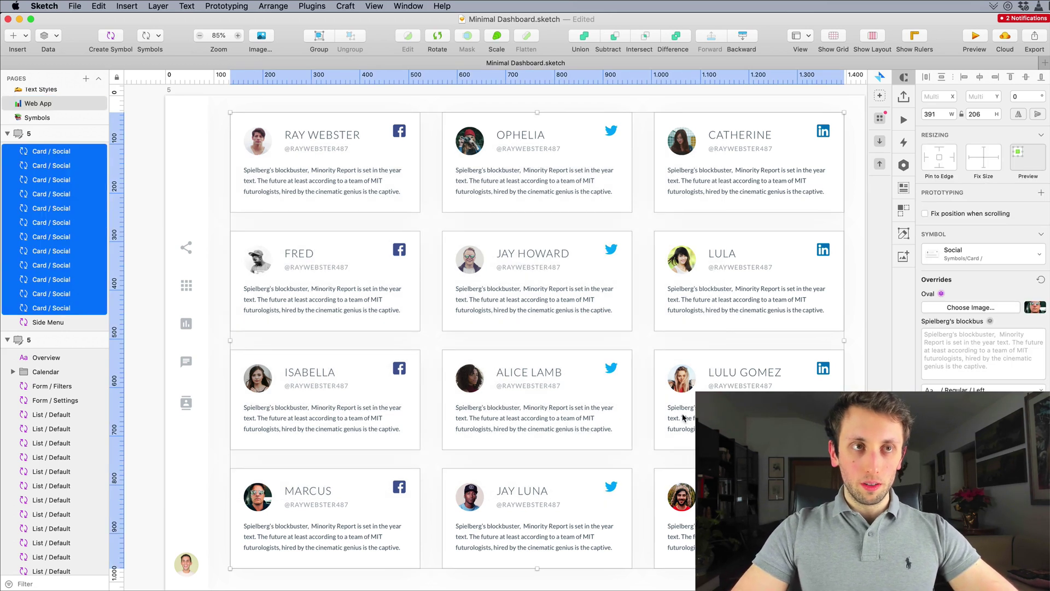
key("super+g")
key("super+r")
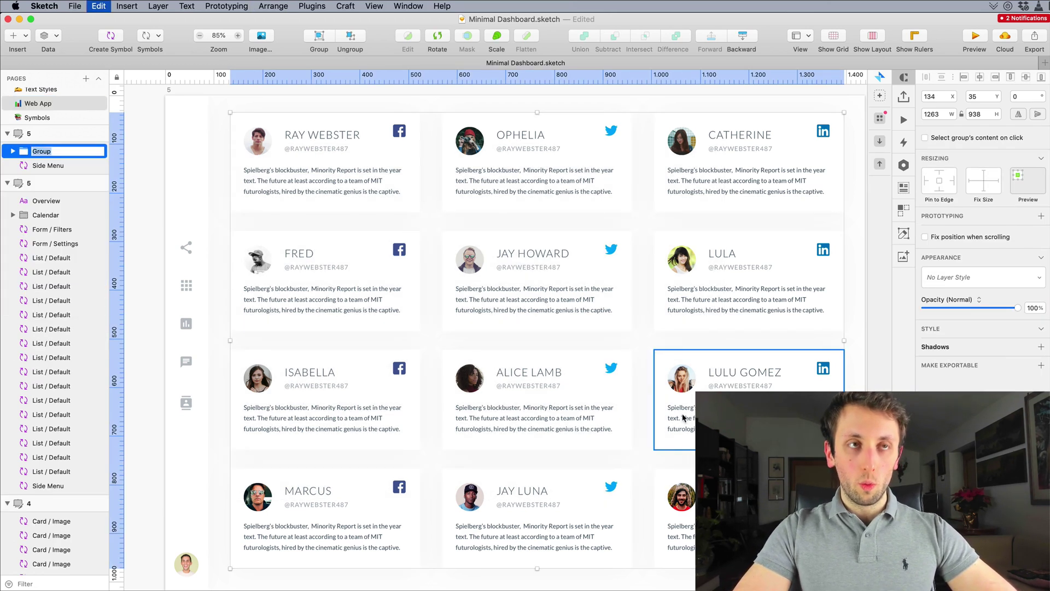
type("Card")
key("Return")
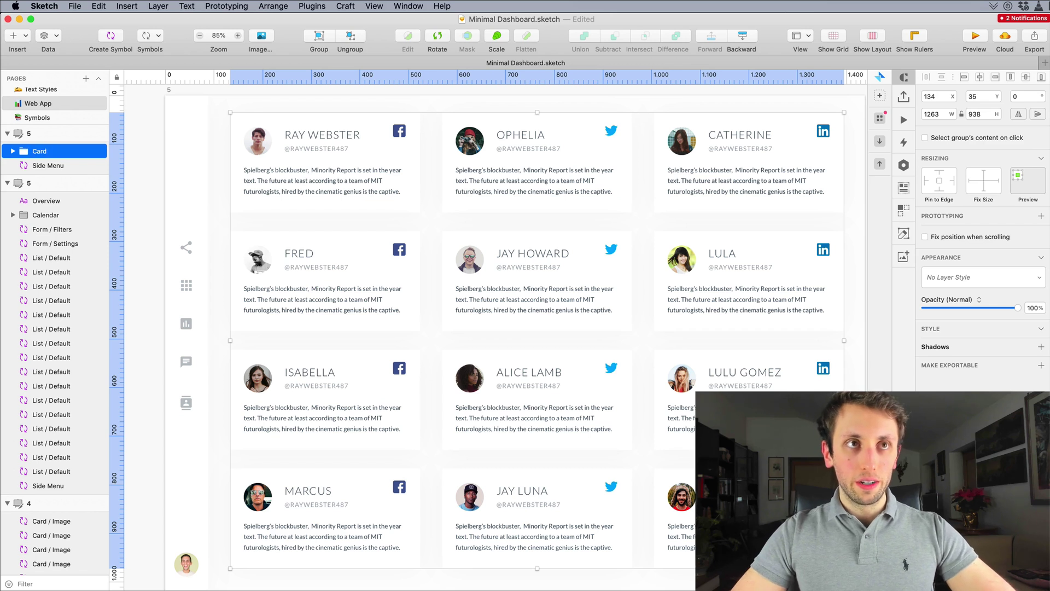
key("Escape")
Step: In the card's symbol master, rename the Rectangle layer to Background, then return to the instance
left_click(371, 141)
double_click(370, 141)
double_click(371, 141)
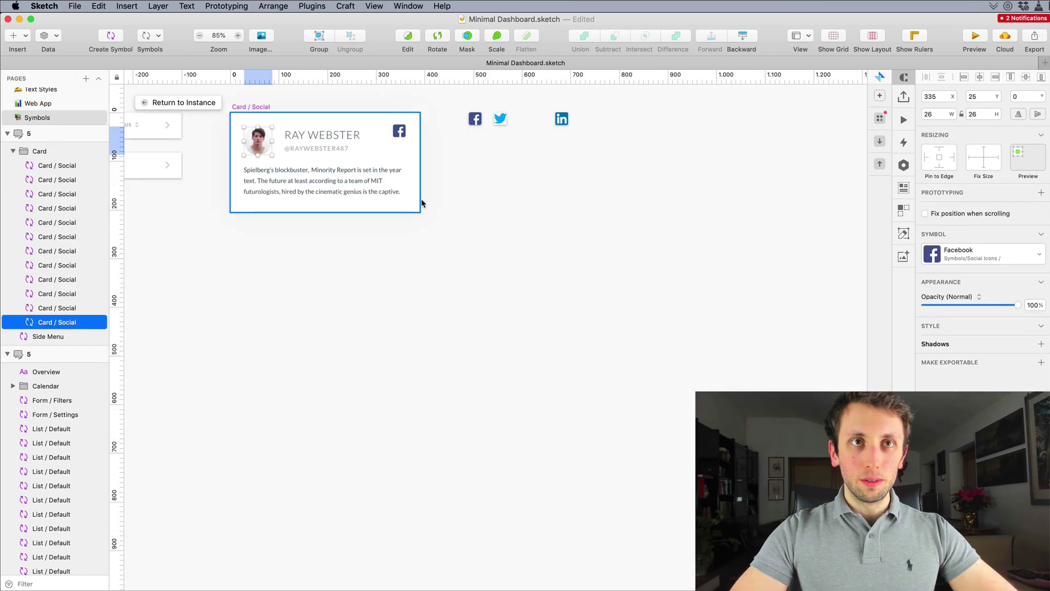
left_click(305, 171)
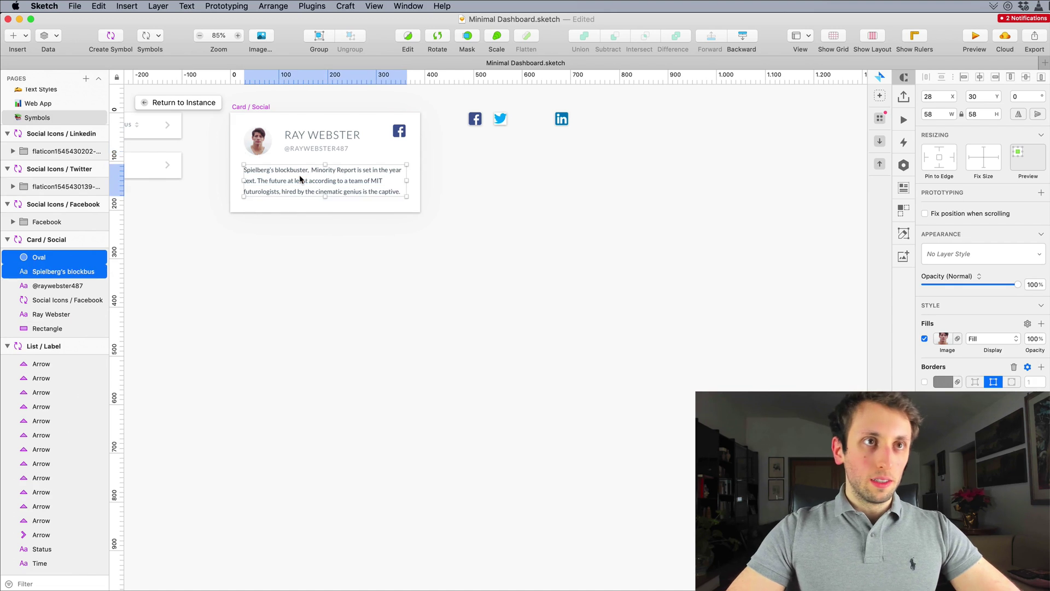
left_click(314, 150)
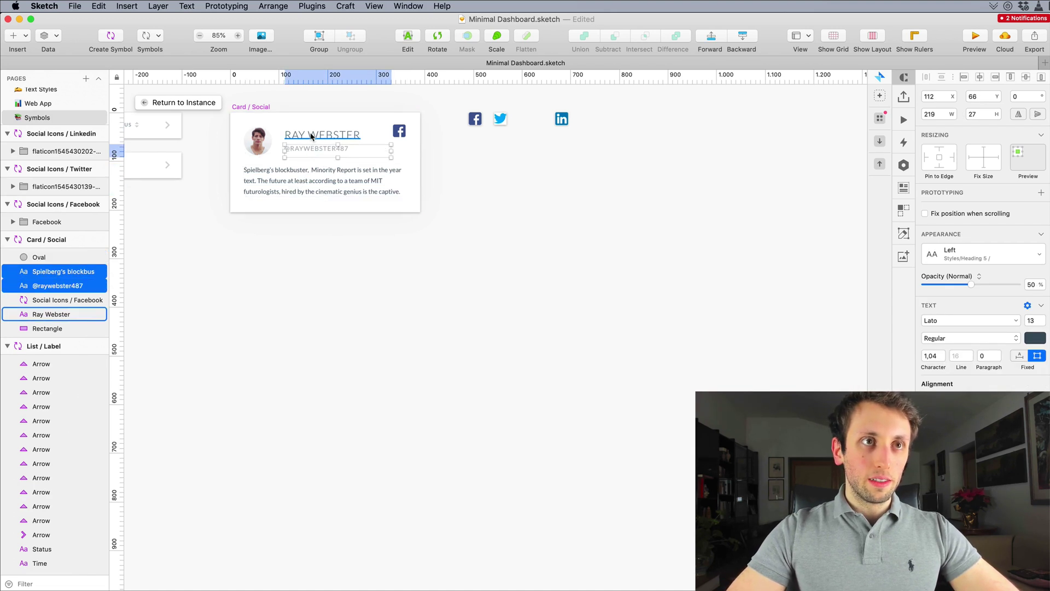
left_click(399, 130)
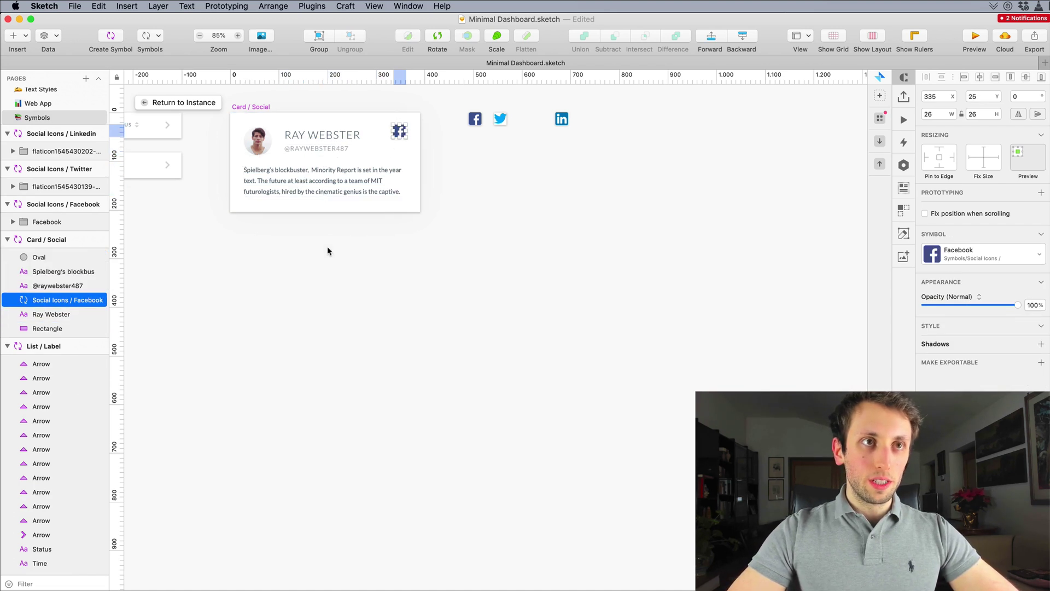
left_click(51, 328)
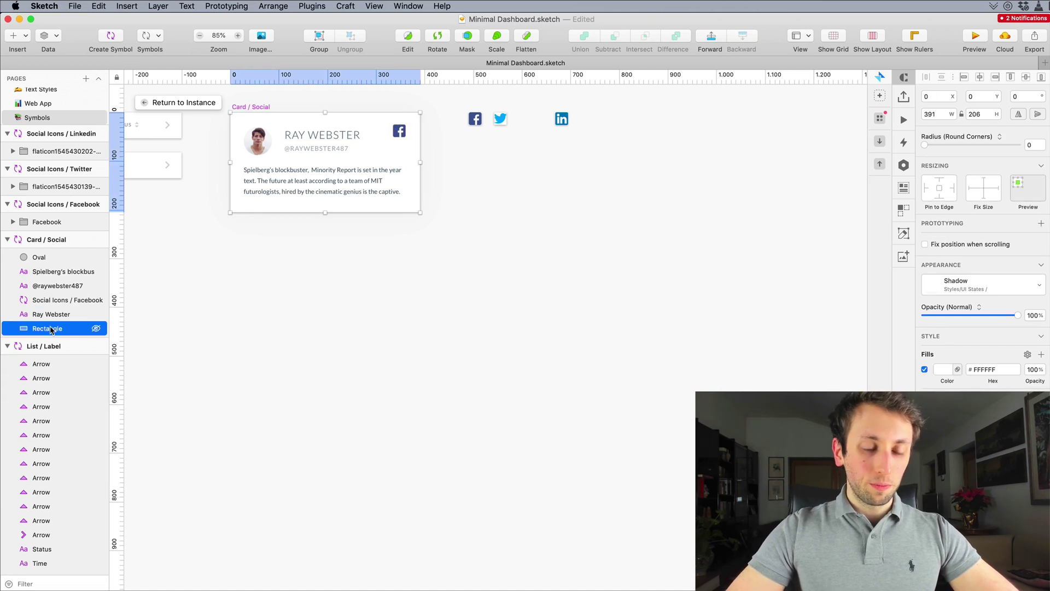
double_click(50, 329)
type("Background")
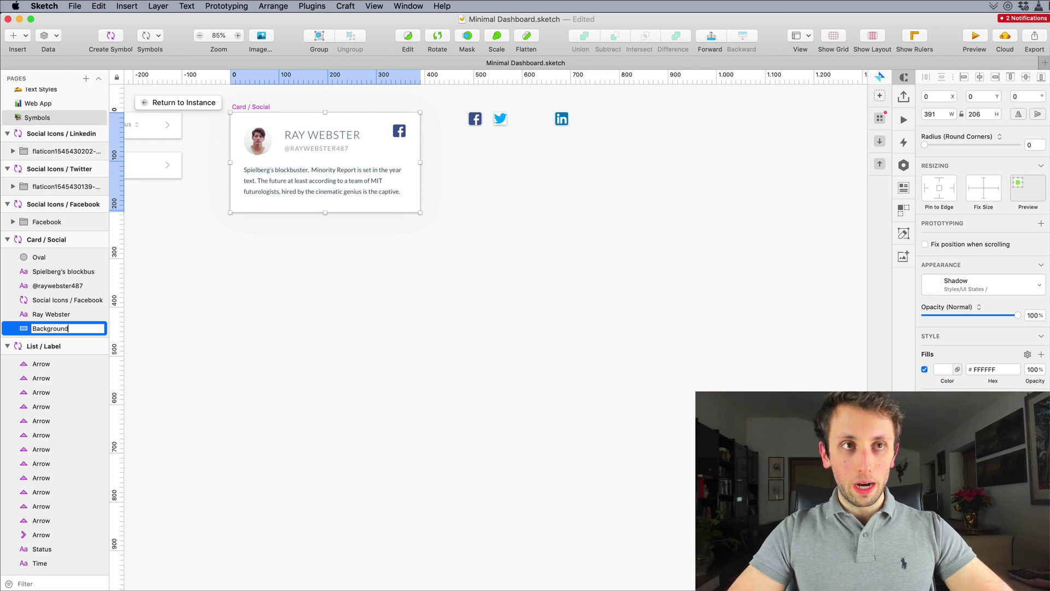
key("Return")
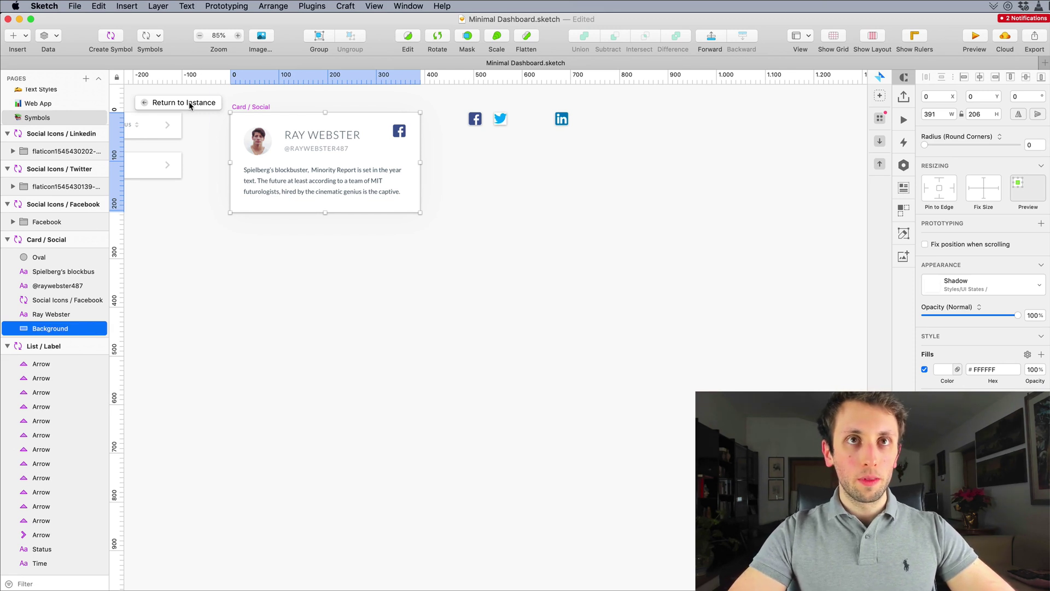
left_click(190, 104)
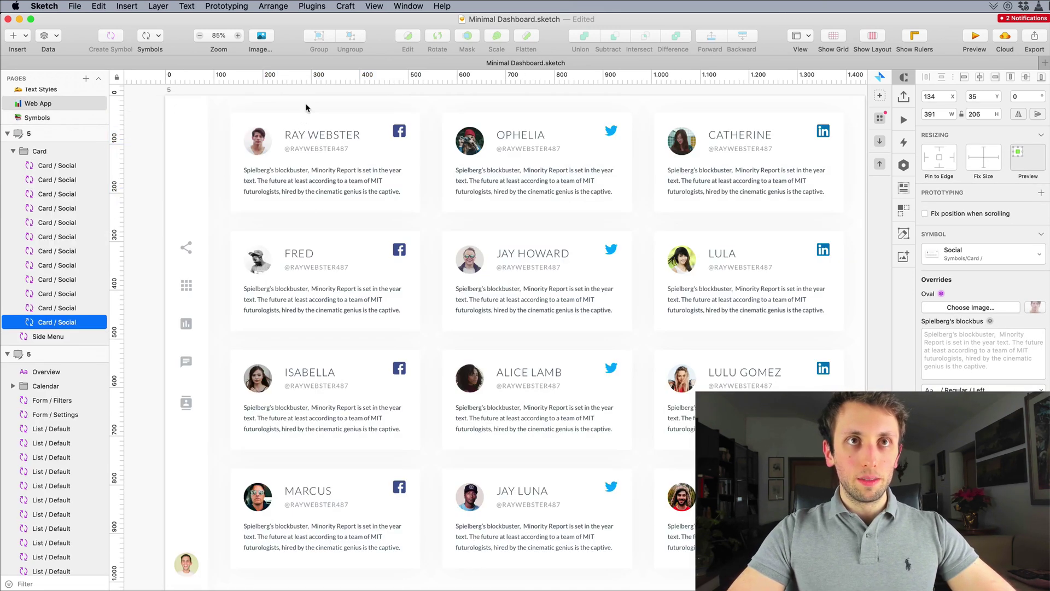
key("Escape")
key("super+1")
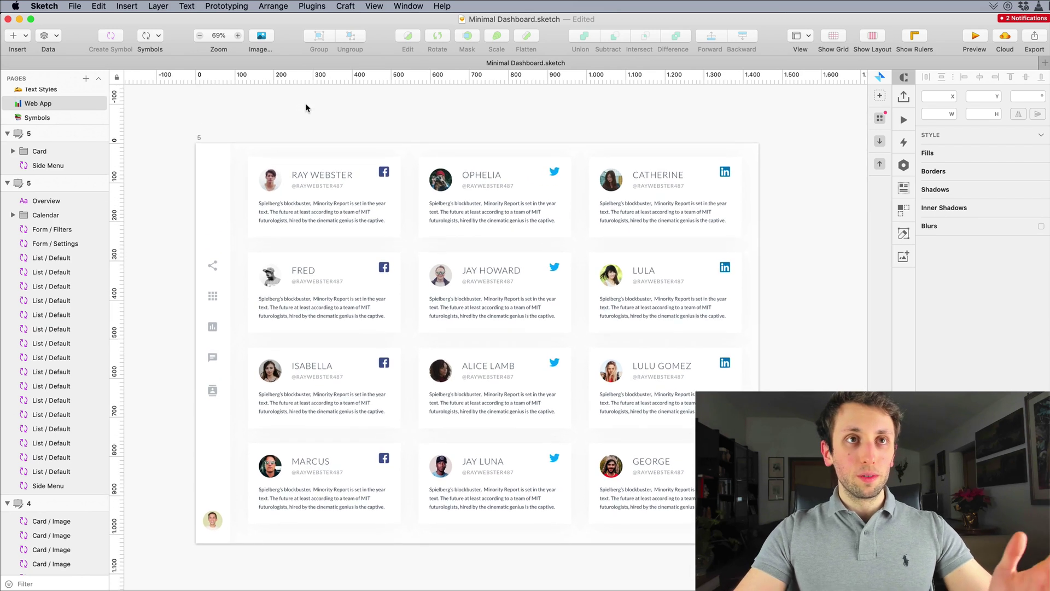
left_click(376, 170)
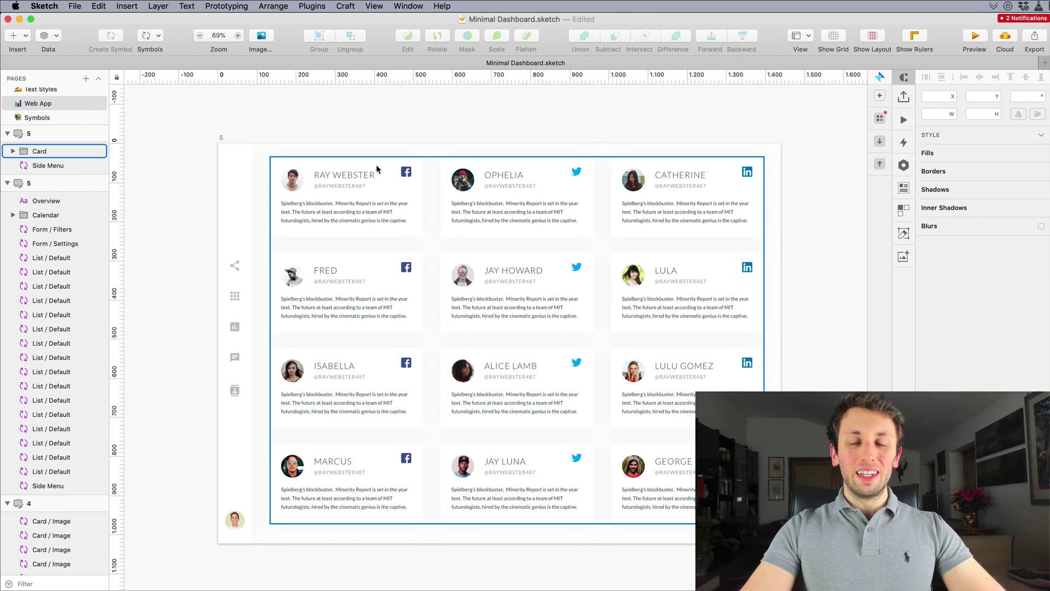
left_click(378, 140)
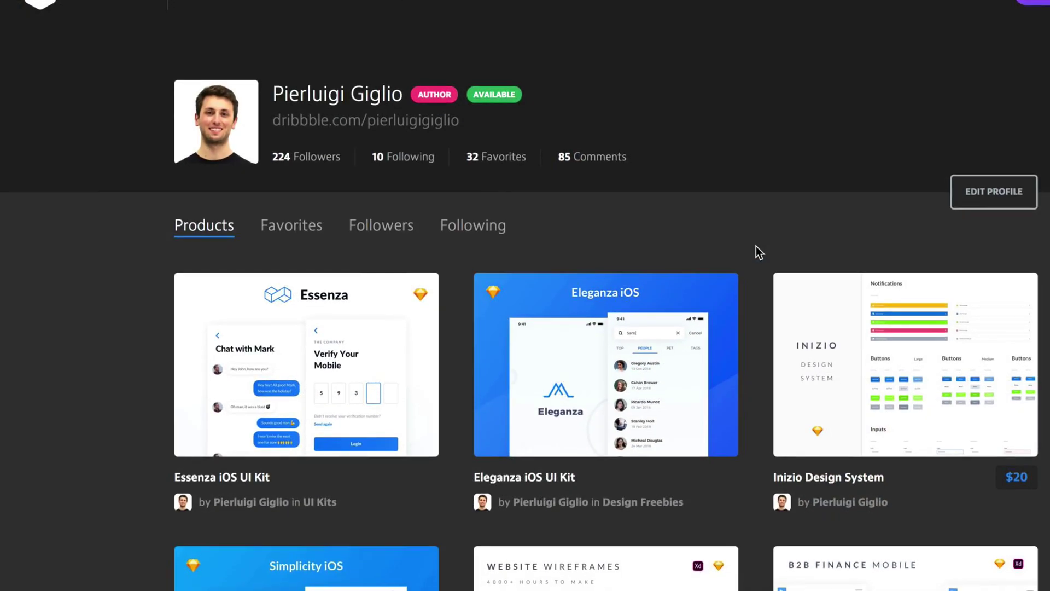
scroll(756, 248, "down", 10)
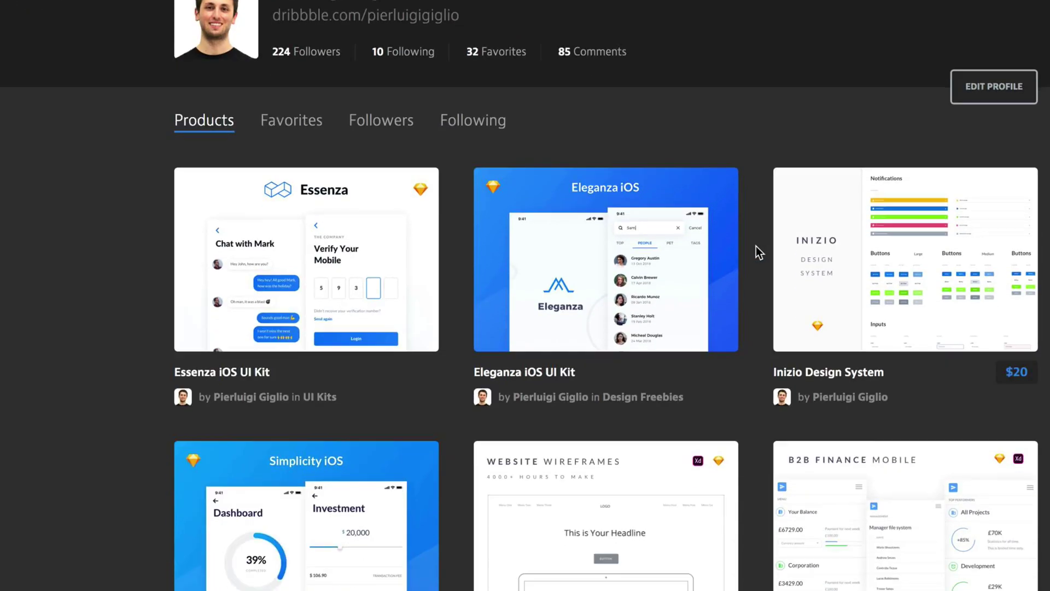
scroll(756, 249, "down", 9)
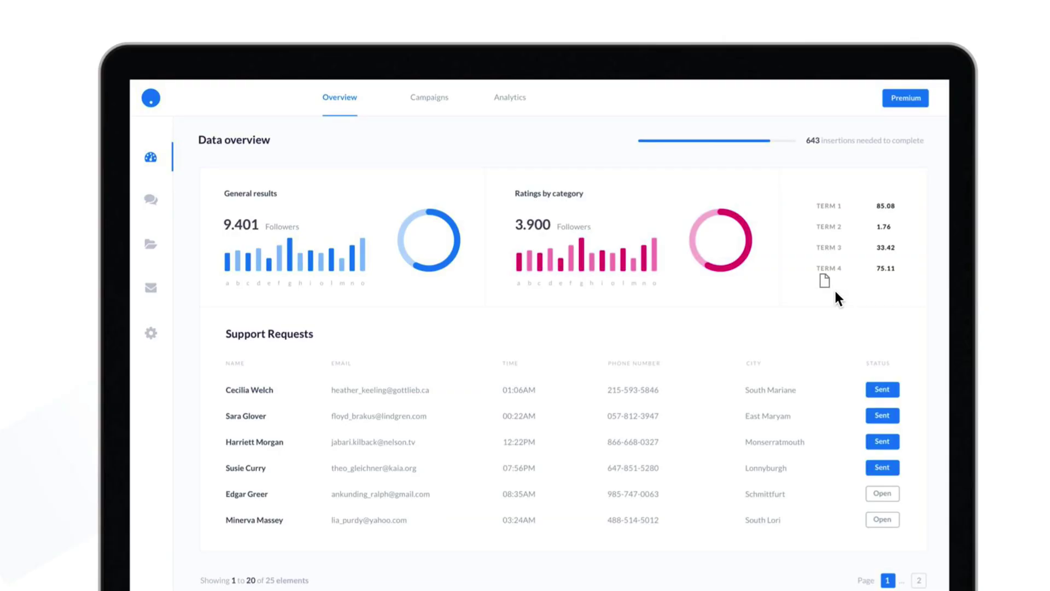
scroll(834, 295, "down", 8)
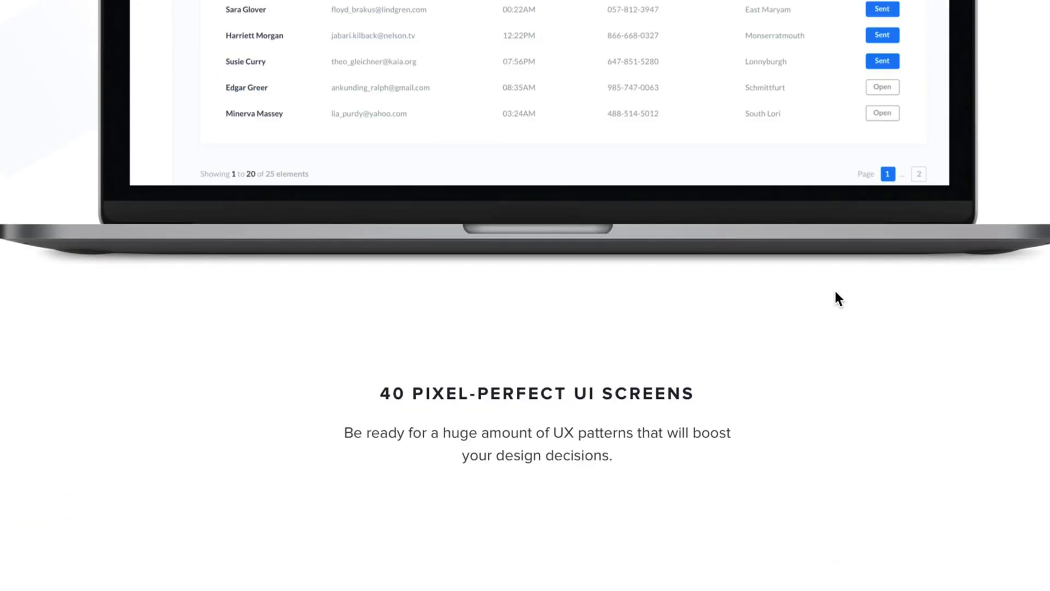
scroll(836, 293, "down", 15)
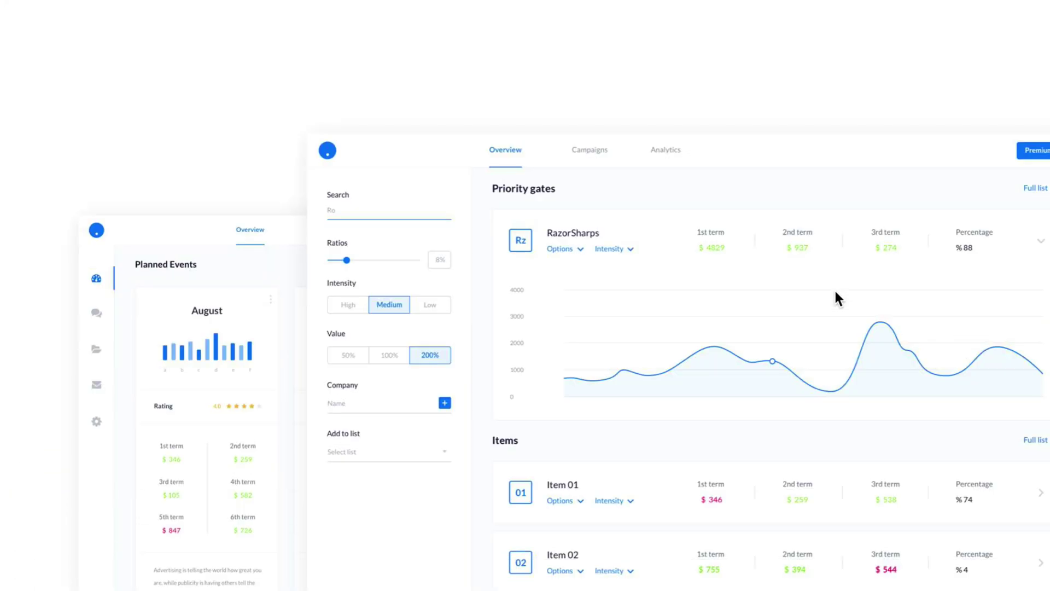
scroll(836, 298, "down", 14)
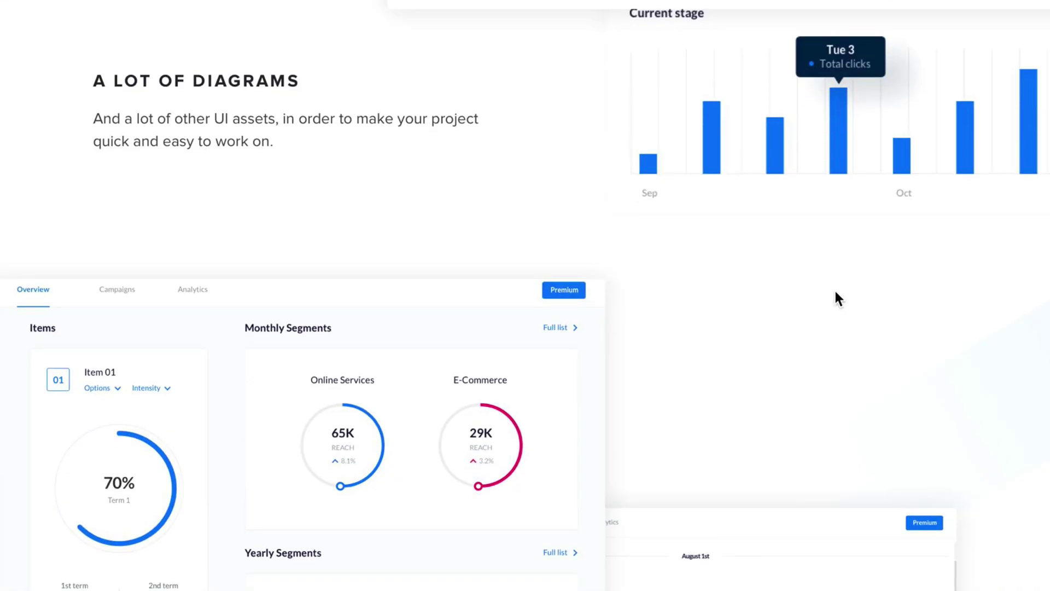